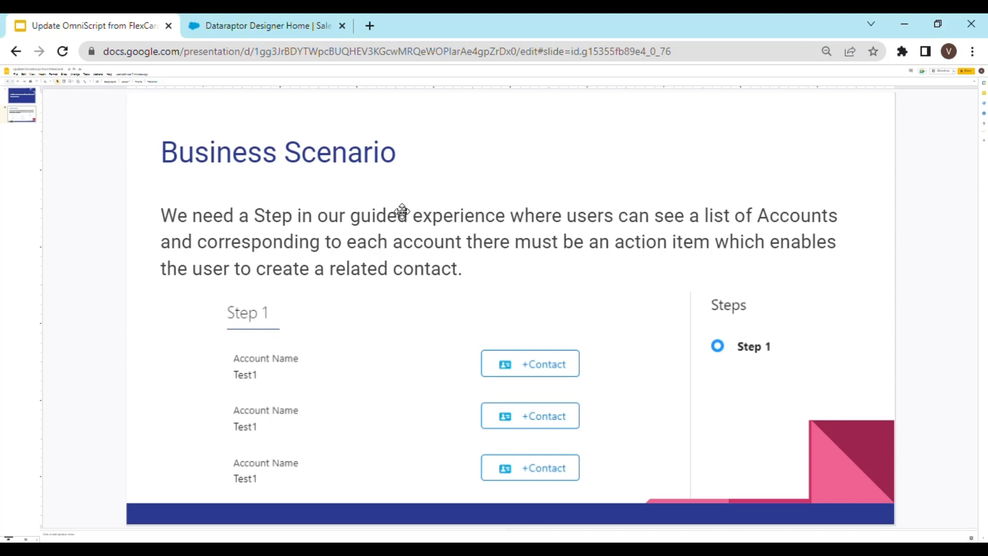
# Create a new FlexCard named createContactForAccount and continue to the data source type.
pyautogui.click(251, 31)
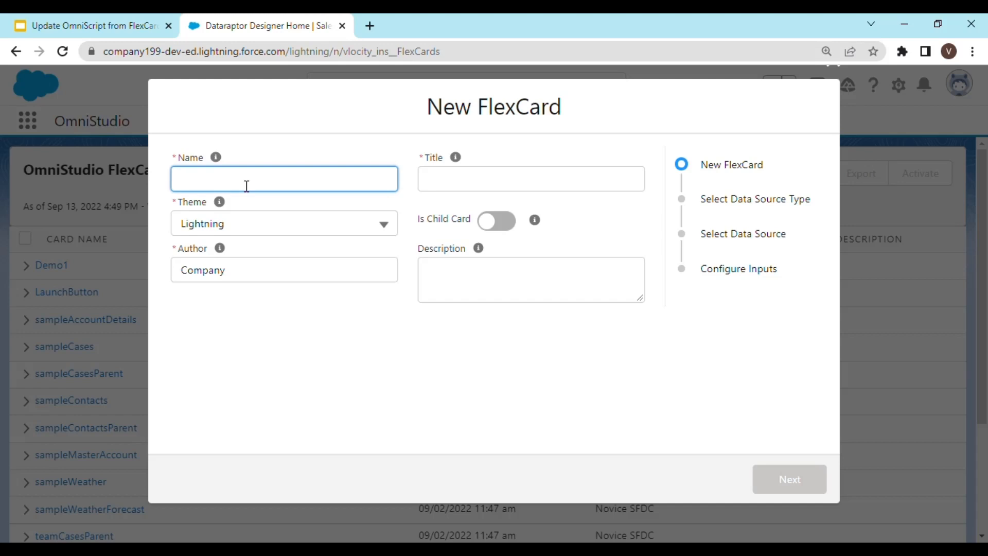
pyautogui.write('createContactS')
pyautogui.press('BackSpace')
pyautogui.write('sForAccount')
pyautogui.click(249, 184)
pyautogui.press('BackSpace')
pyautogui.click(309, 190)
pyautogui.press('Tab')
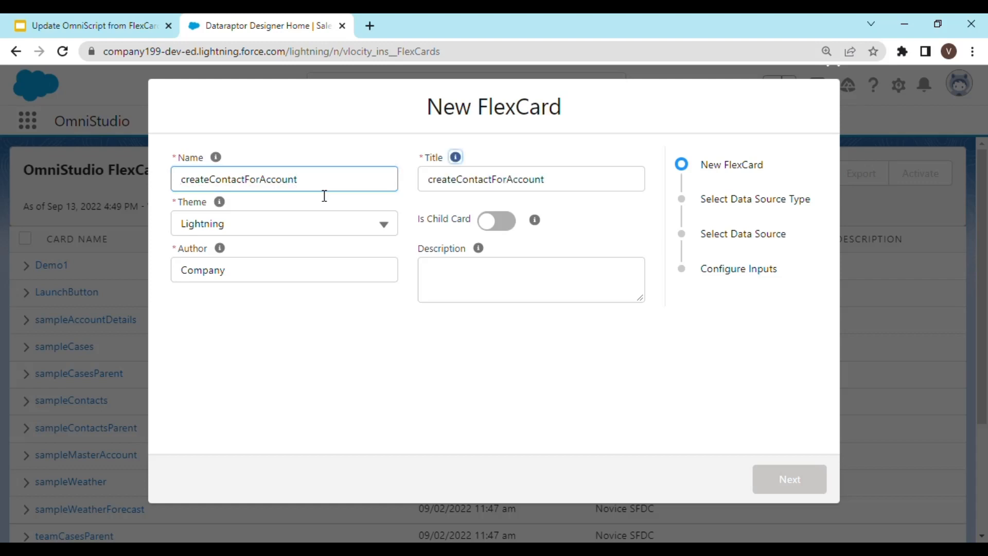
pyautogui.press('Tab')
pyautogui.press('Tab')
pyautogui.press('Tab')
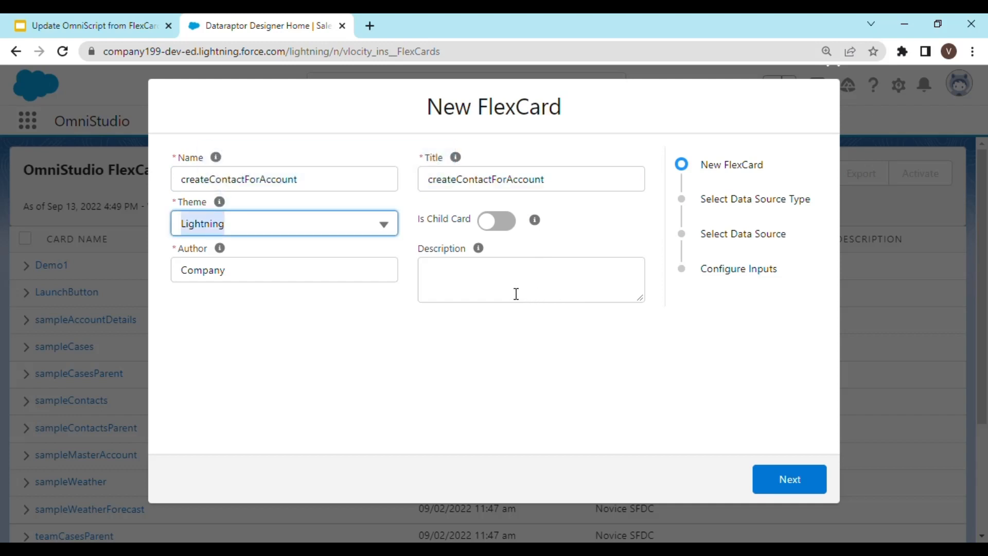
pyautogui.click(789, 479)
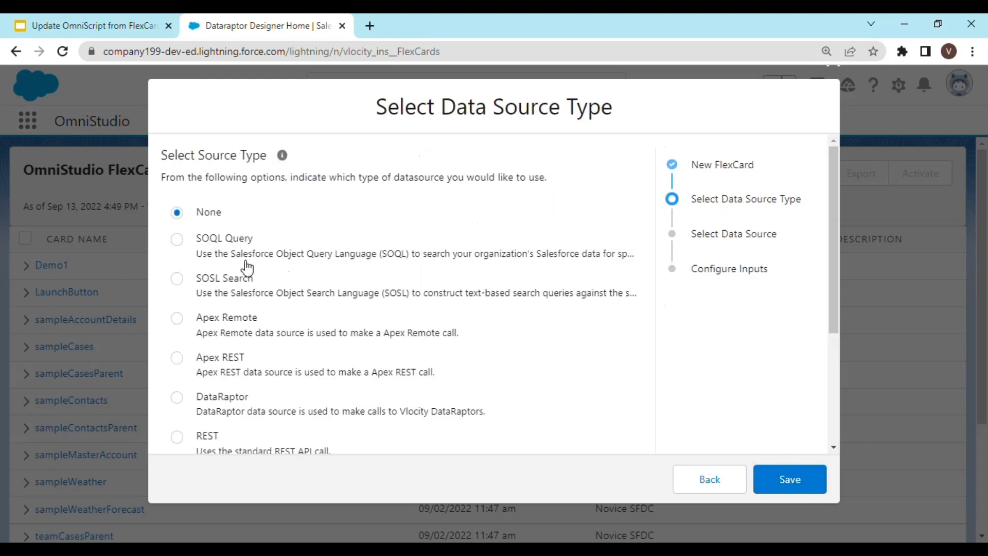
# Use a SOQL Query data source with the query Select Id,Name from account Limit 3 and save the FlexCard.
pyautogui.click(178, 241)
pyautogui.click(808, 483)
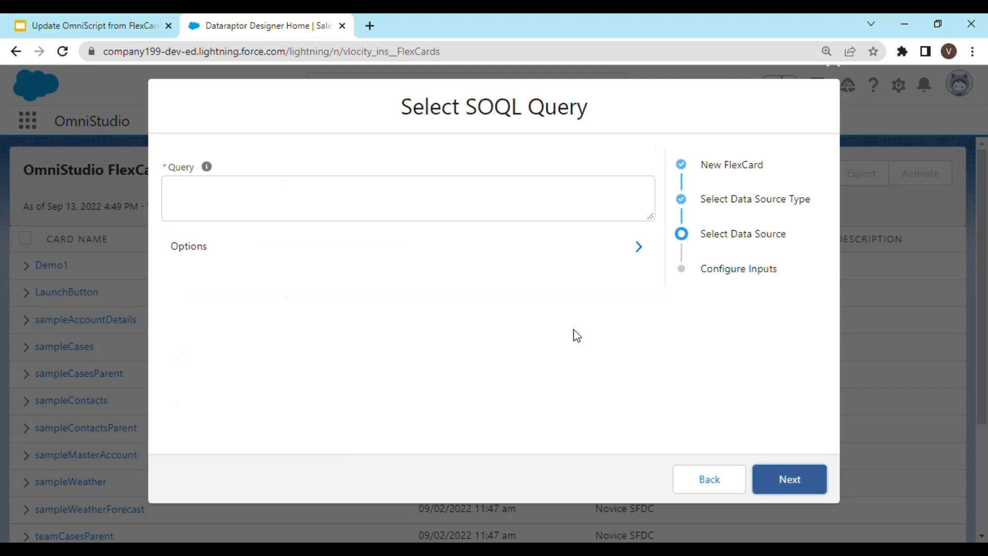
pyautogui.click(287, 192)
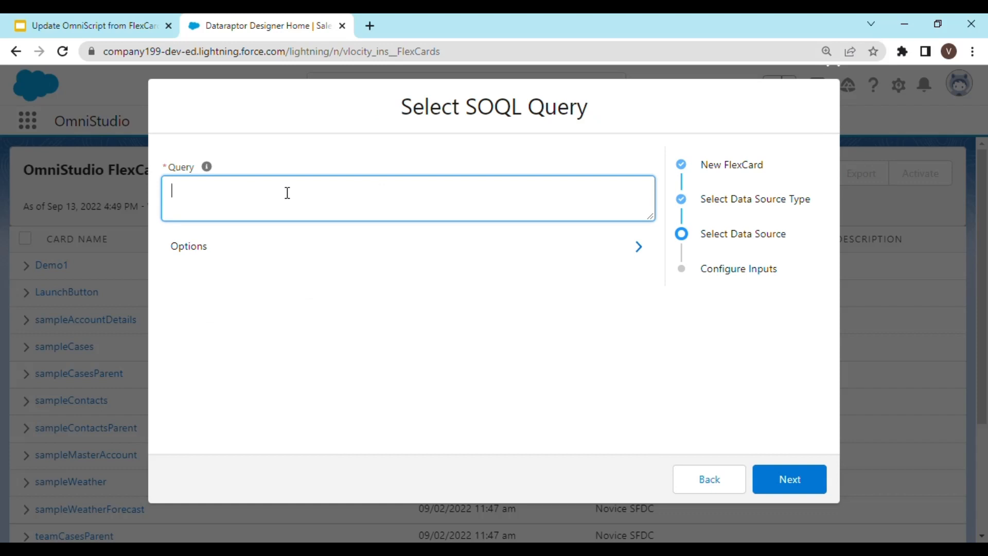
pyautogui.write('Select I,')
pyautogui.press('BackSpace')
pyautogui.write('d,Name ')
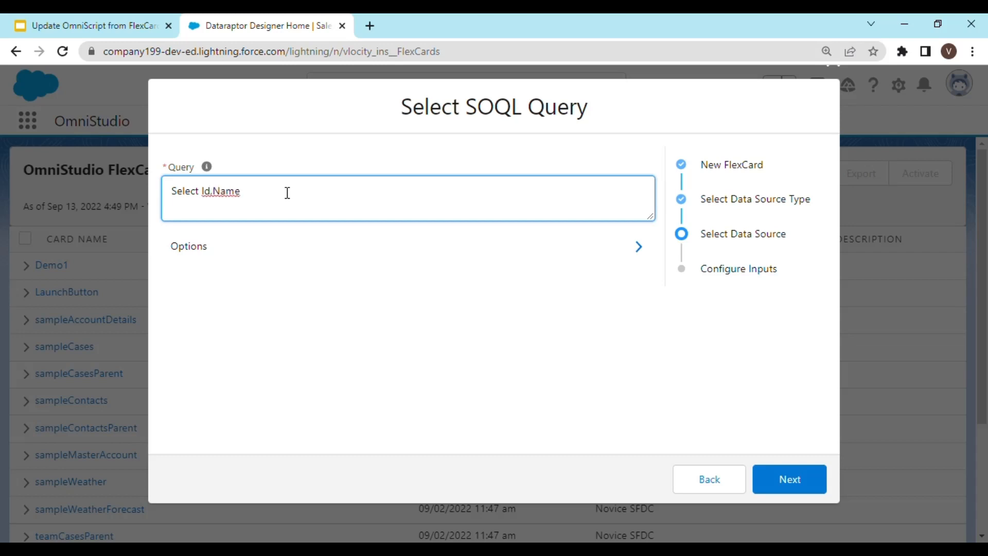
pyautogui.write('from account Limit 3')
pyautogui.click(808, 470)
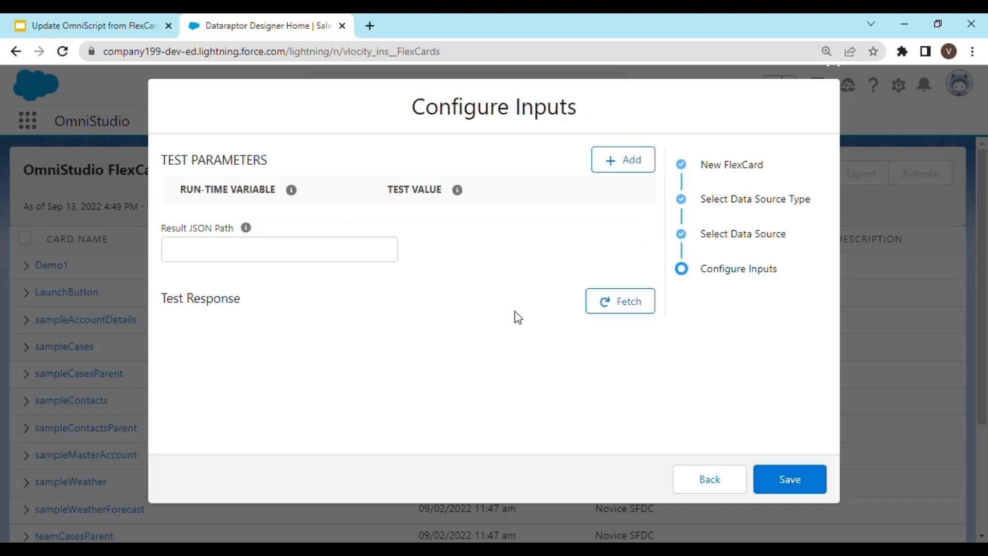
pyautogui.click(807, 489)
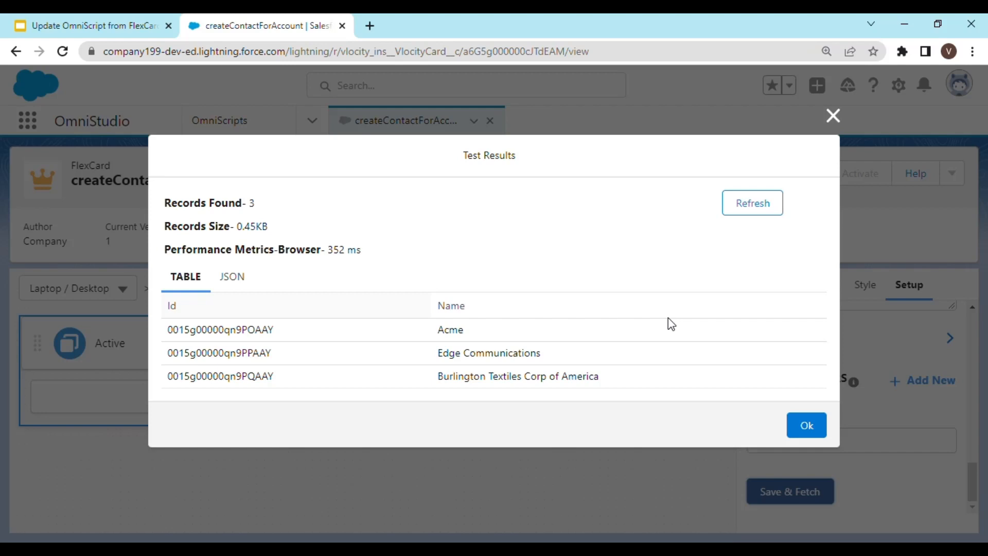
pyautogui.click(807, 425)
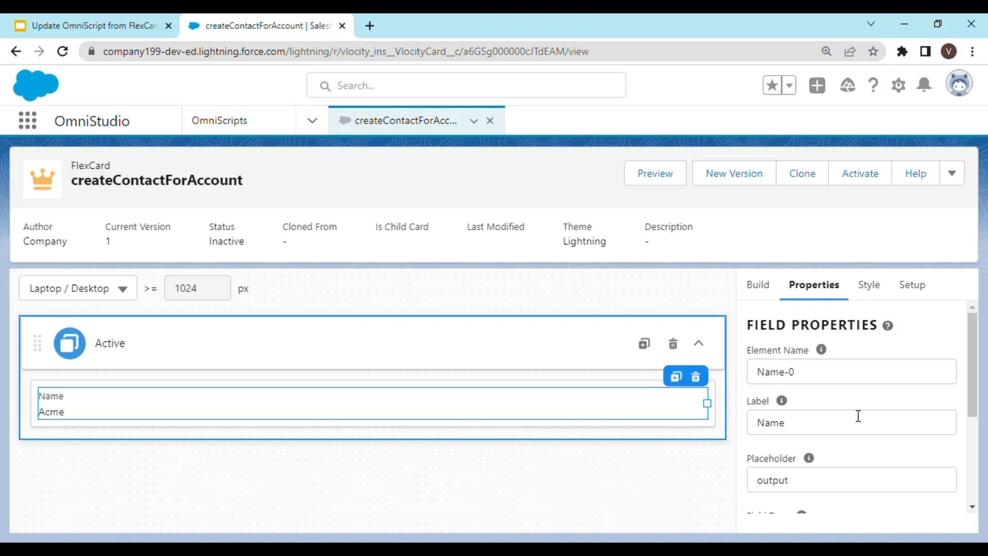
# Review the card's setup settings and expand the Repeat Options section.
pyautogui.scroll(-2, 880, 381)
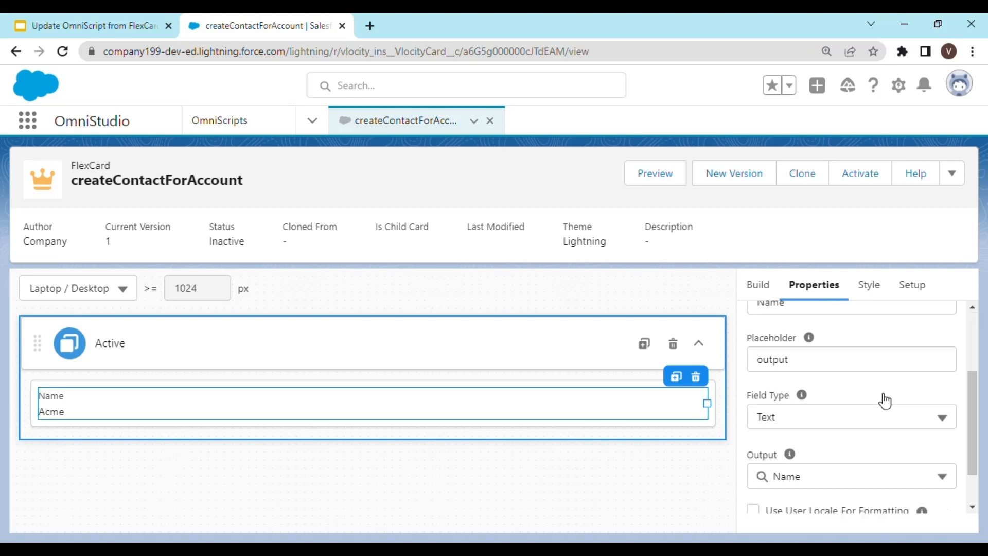
pyautogui.scroll(3, 882, 401)
pyautogui.click(909, 286)
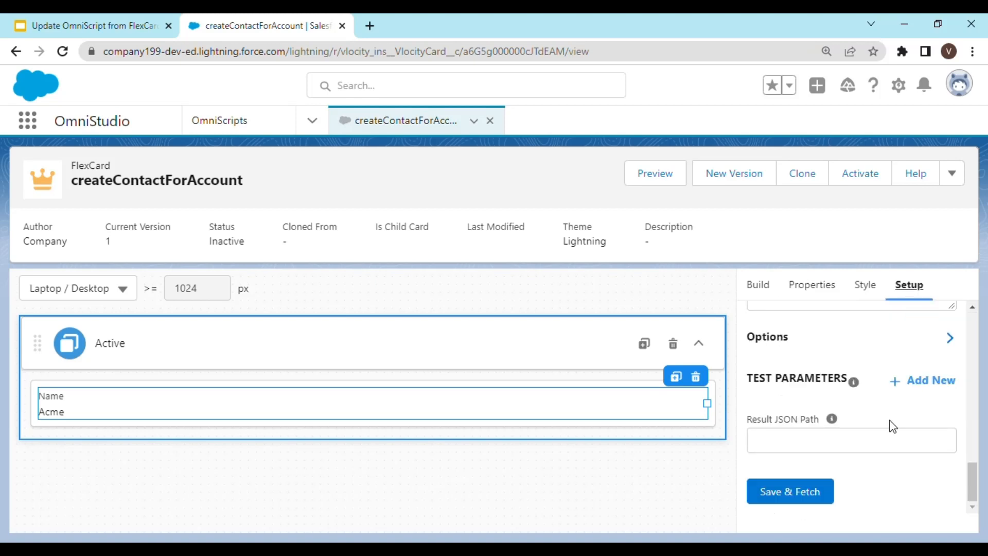
pyautogui.scroll(8, 890, 425)
pyautogui.scroll(3, 884, 440)
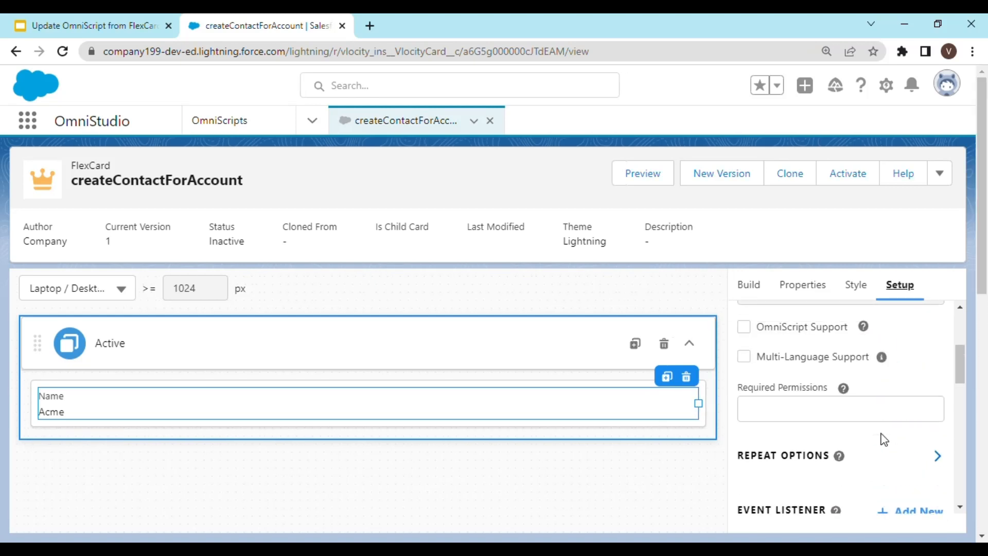
pyautogui.scroll(-1, 883, 439)
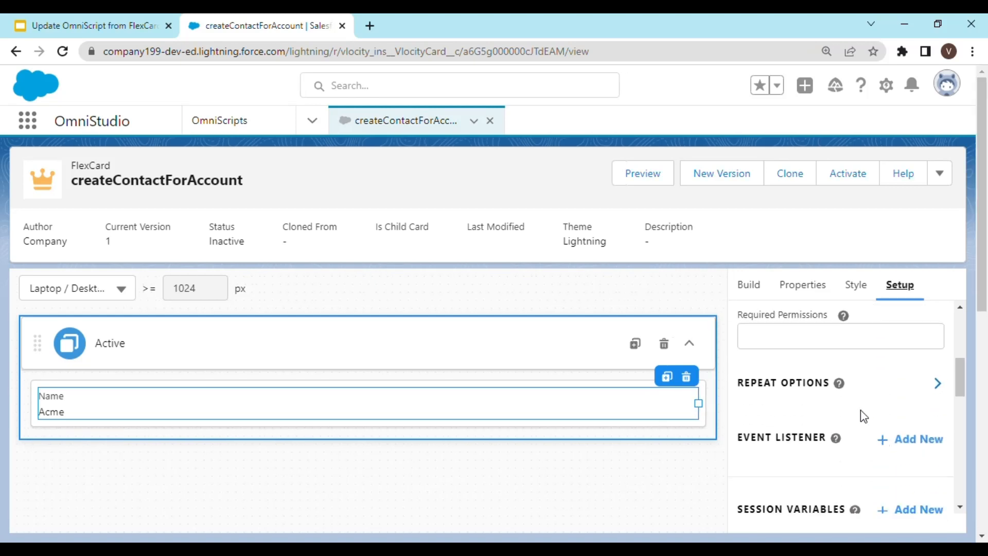
pyautogui.click(933, 386)
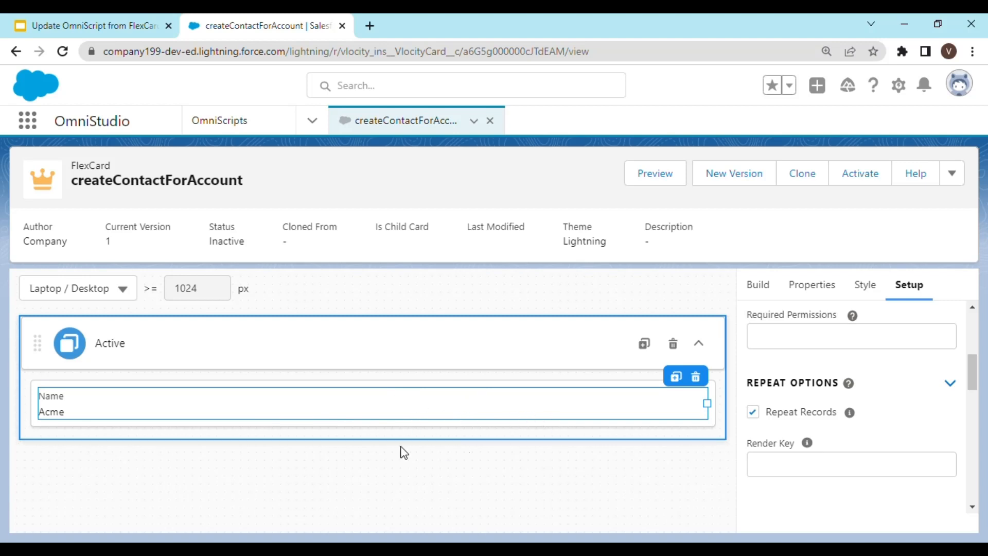
# Enable OmniScript Support for the card and activate the FlexCard.
pyautogui.scroll(3, 876, 385)
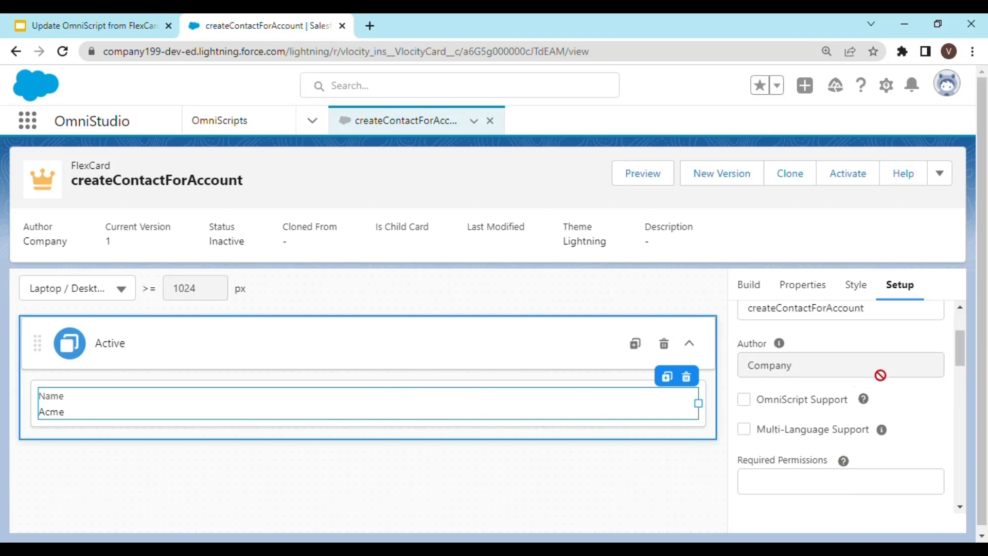
pyautogui.scroll(1, 881, 391)
pyautogui.scroll(-1, 870, 401)
pyautogui.click(744, 399)
pyautogui.scroll(2, 872, 408)
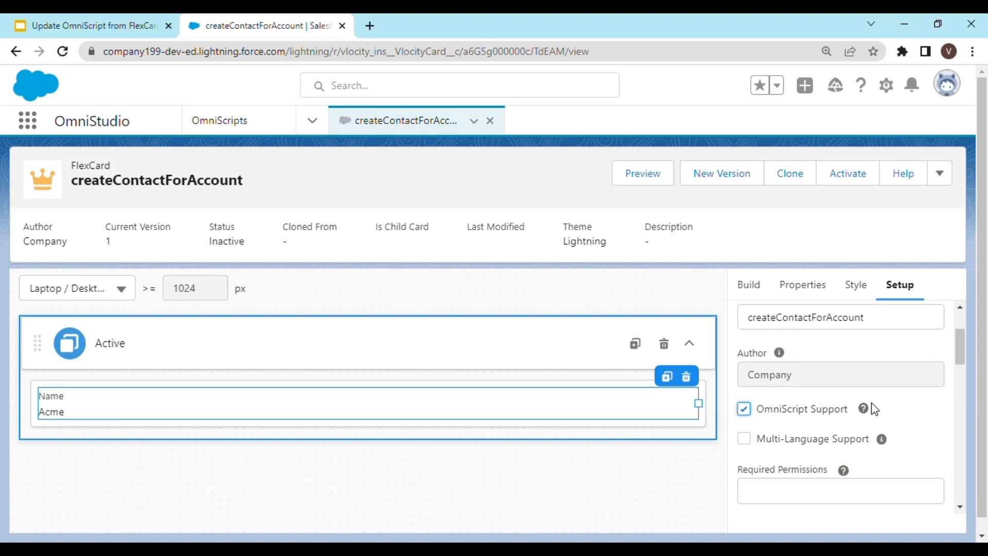
pyautogui.click(852, 175)
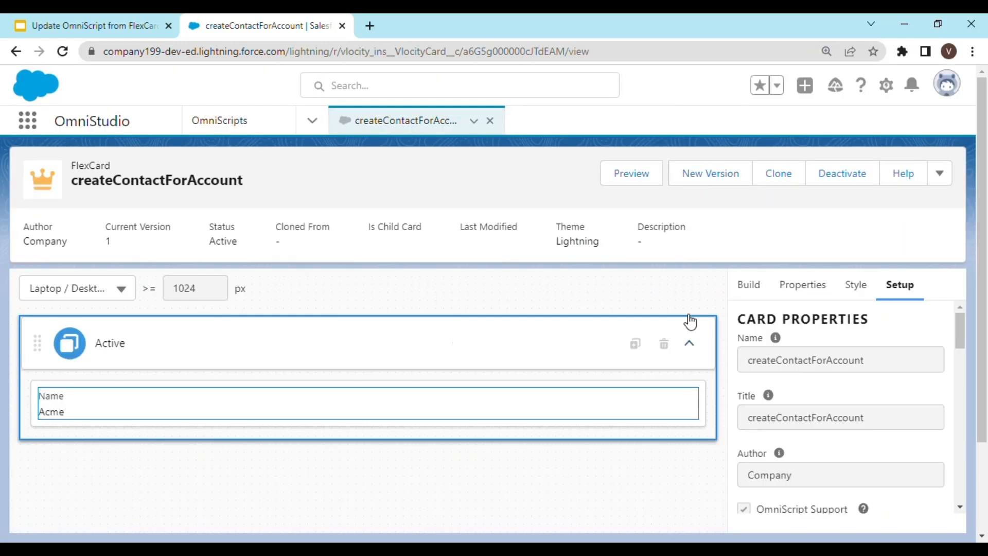
# Create a new OmniScript named Demo12 with Type sample and SubType Demo12.
pyautogui.click(276, 128)
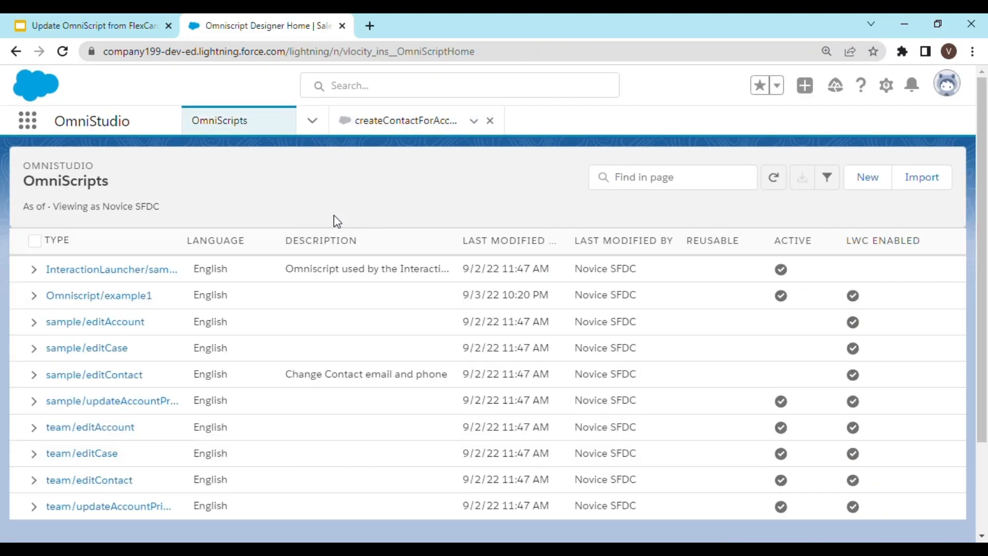
pyautogui.click(859, 184)
pyautogui.click(384, 285)
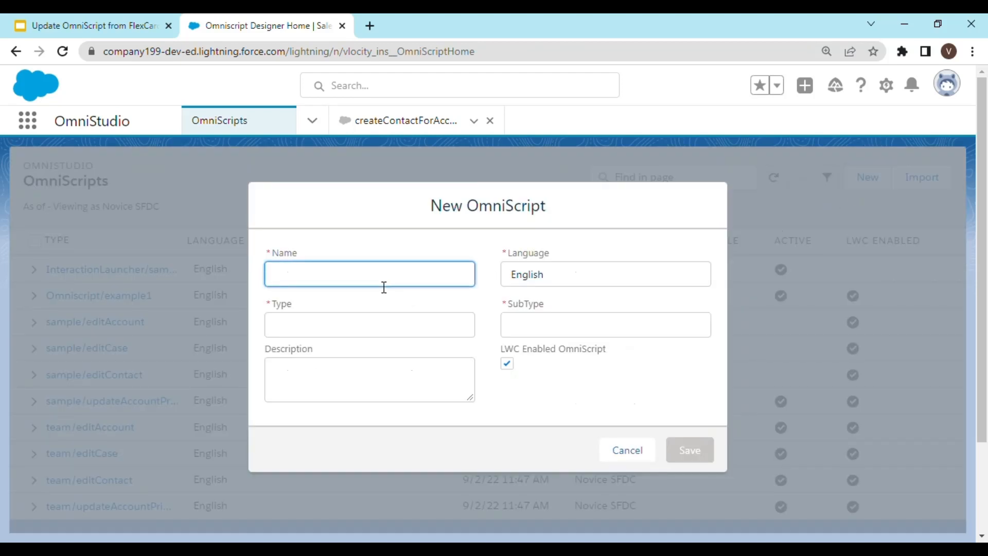
pyautogui.write('Demo12')
pyautogui.press('Tab')
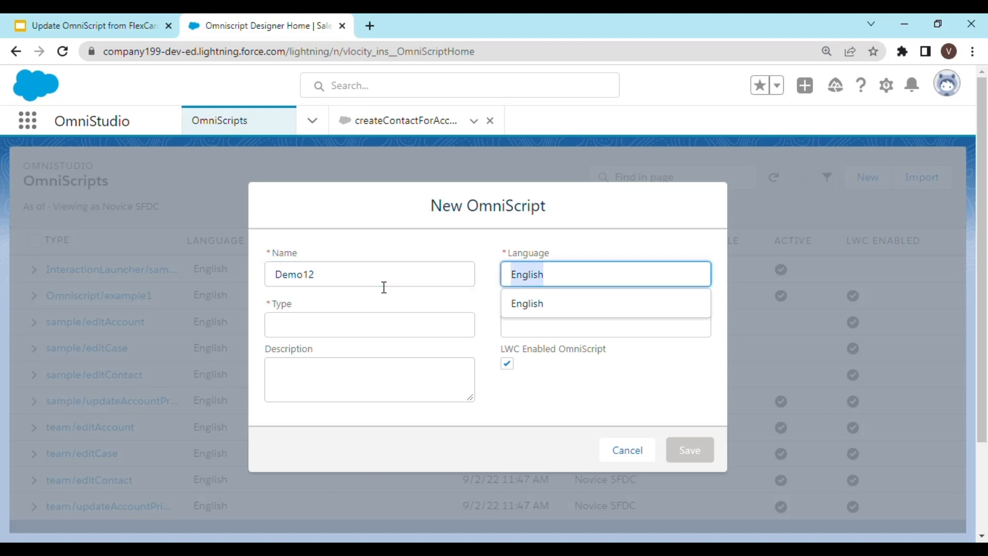
pyautogui.press('Tab')
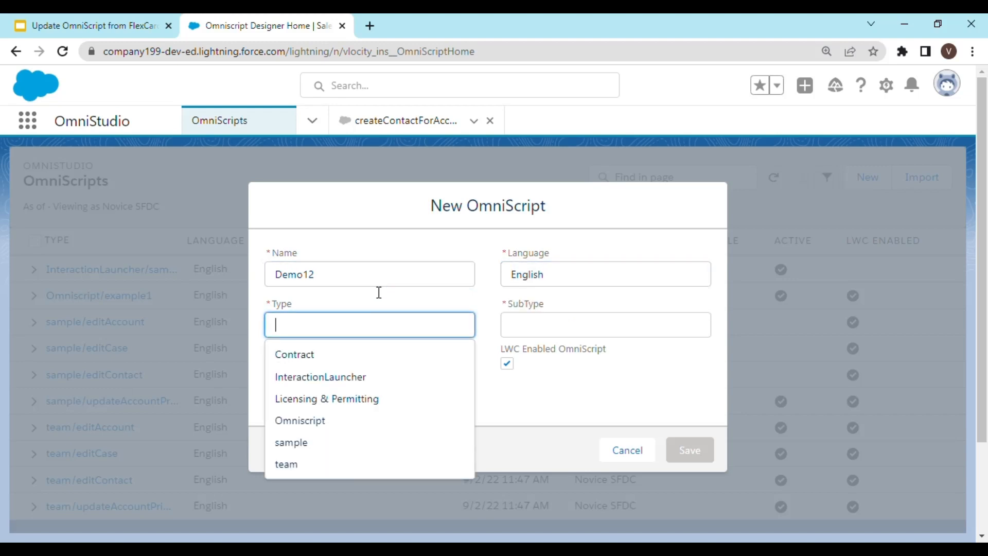
pyautogui.click(327, 442)
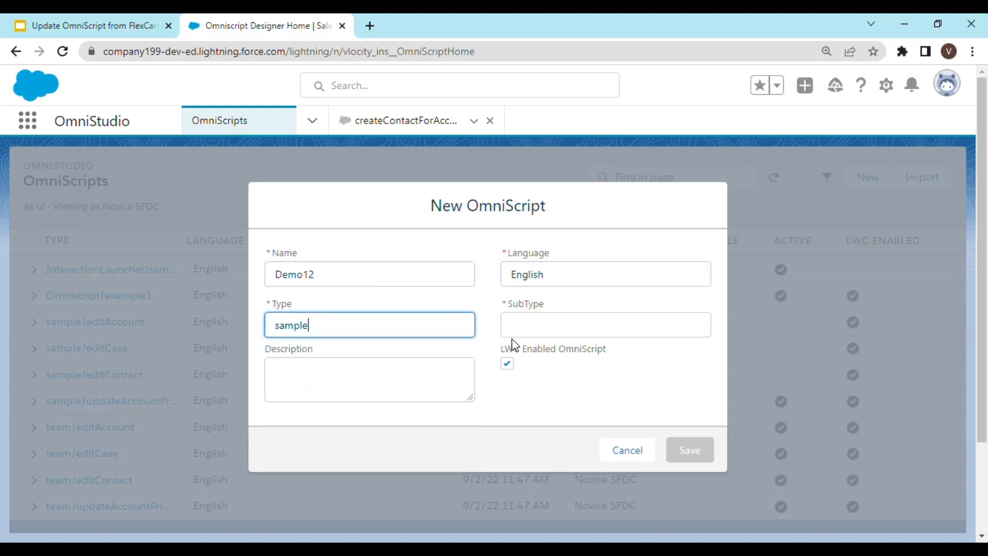
pyautogui.click(547, 330)
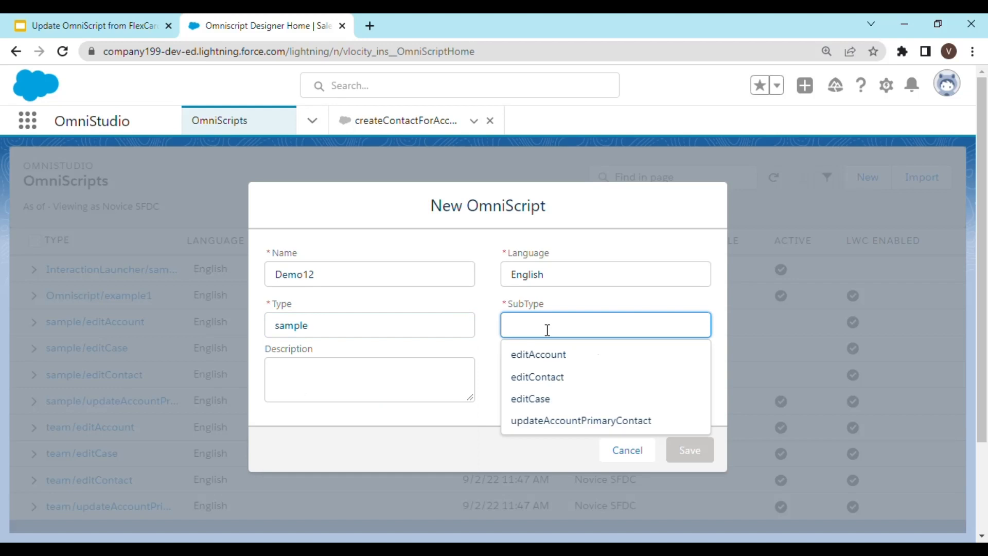
pyautogui.write('Demo12')
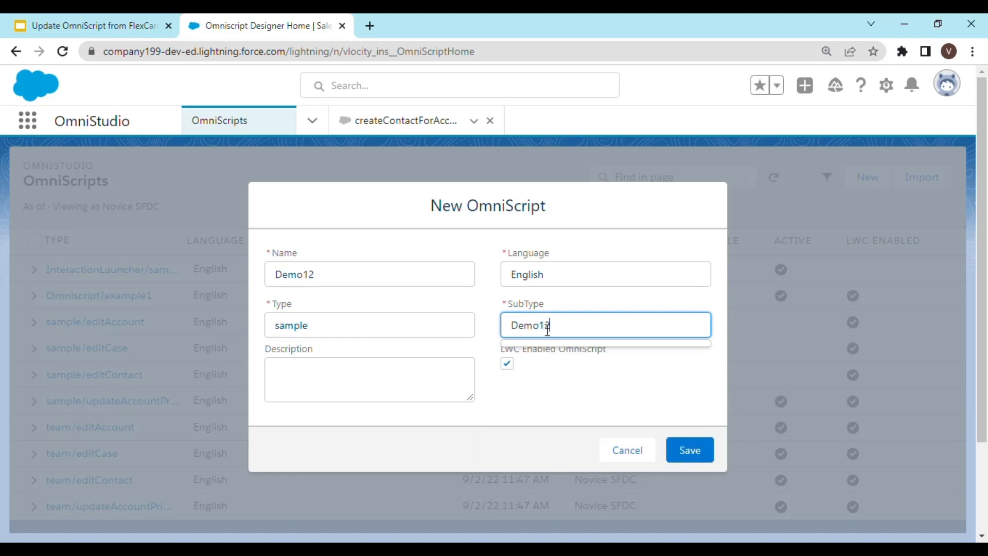
pyautogui.press('Tab')
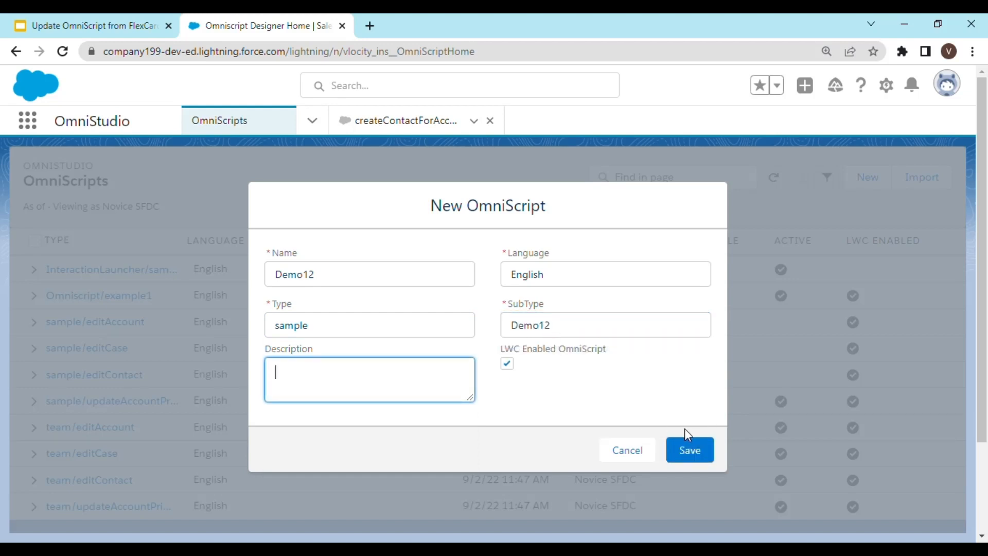
pyautogui.click(701, 456)
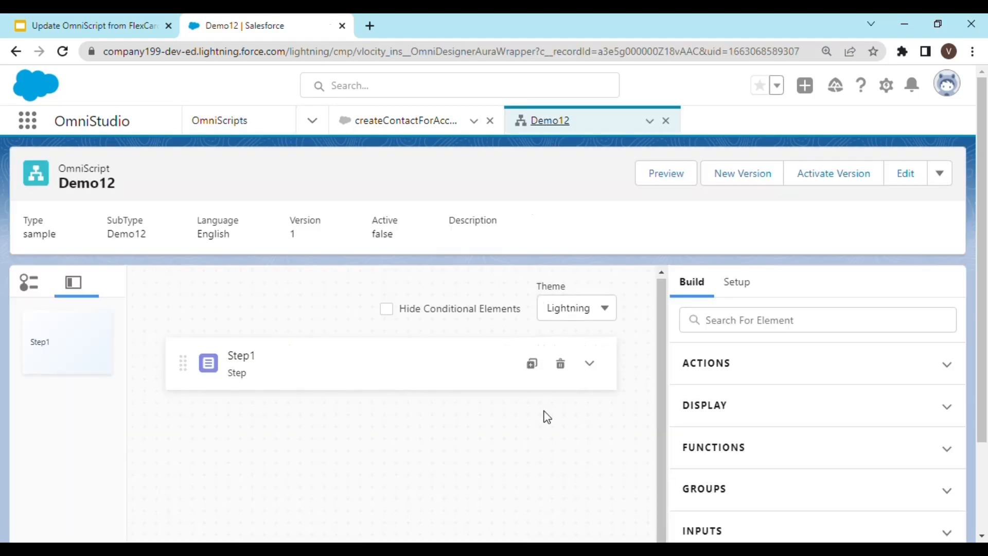
# Add a Custom Lightning Web Component element into Step1, finding it by searching elements for cust.
pyautogui.click(381, 370)
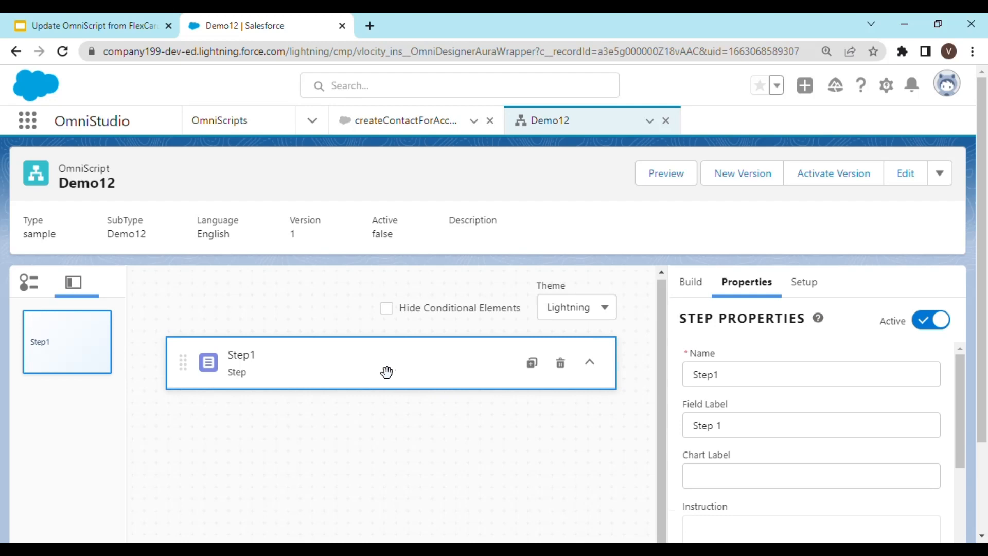
pyautogui.scroll(-2, 719, 405)
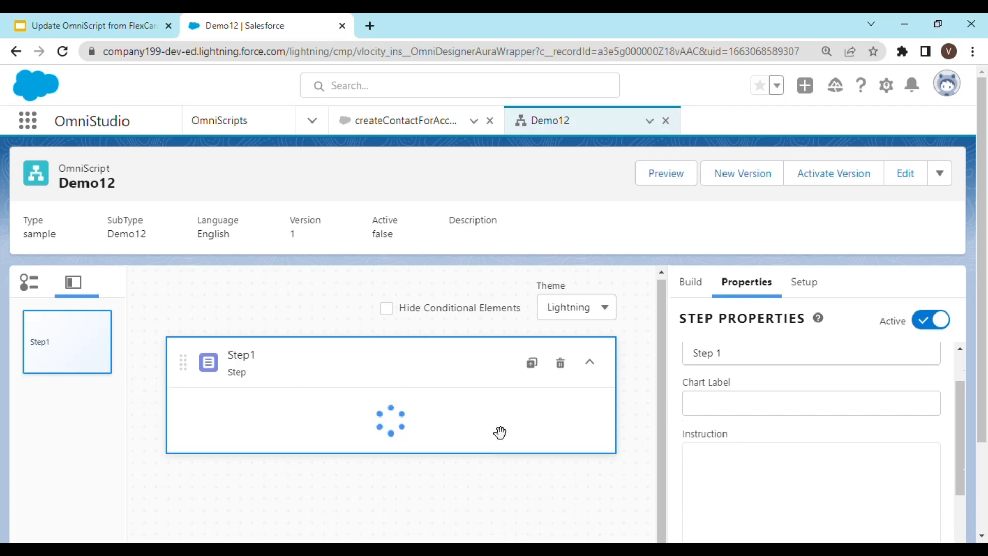
pyautogui.scroll(-2, 496, 430)
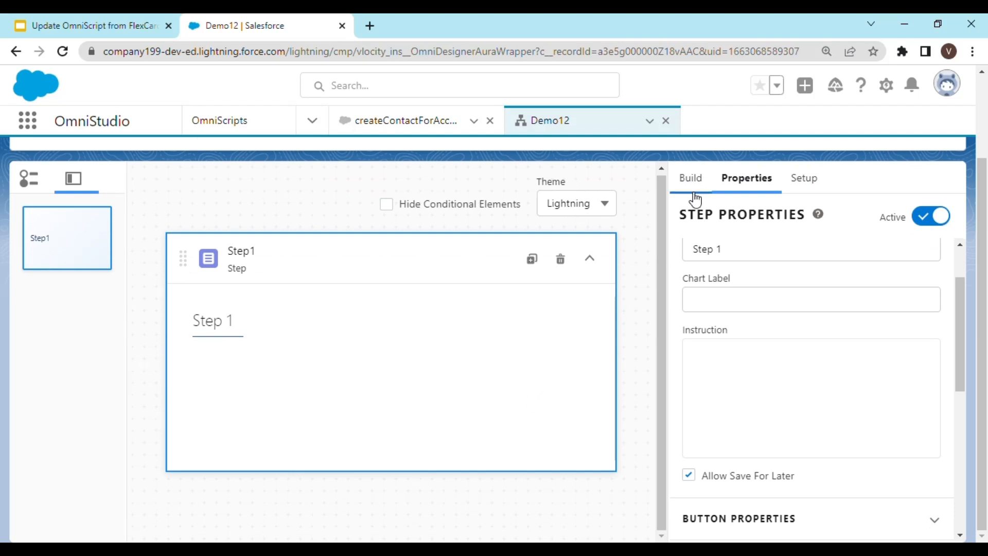
pyautogui.click(701, 190)
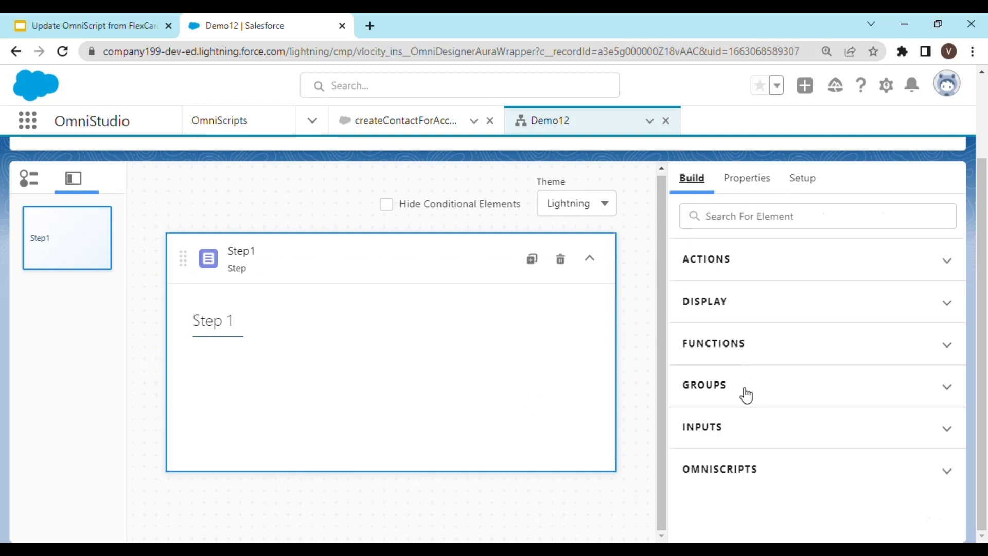
pyautogui.click(753, 227)
pyautogui.write('cust')
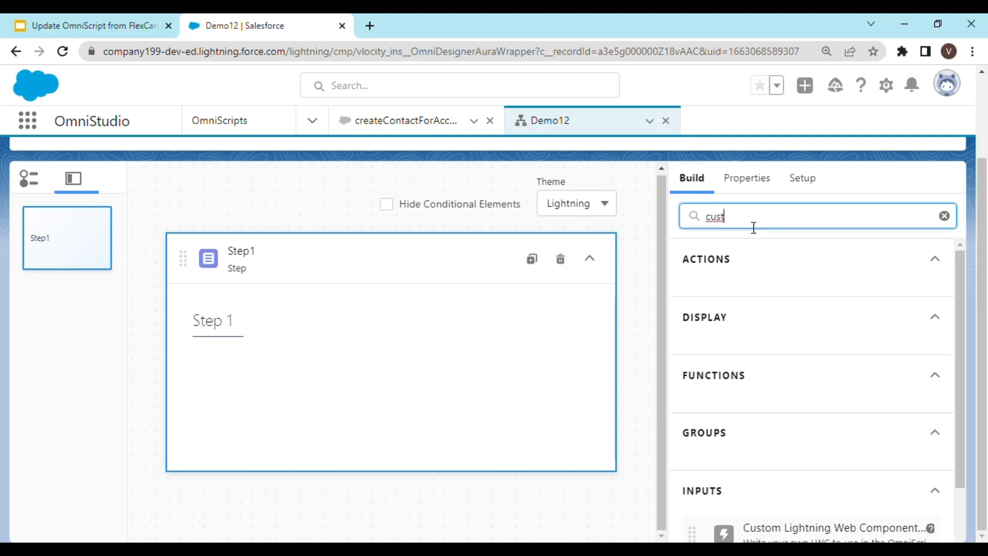
pyautogui.scroll(-2, 734, 384)
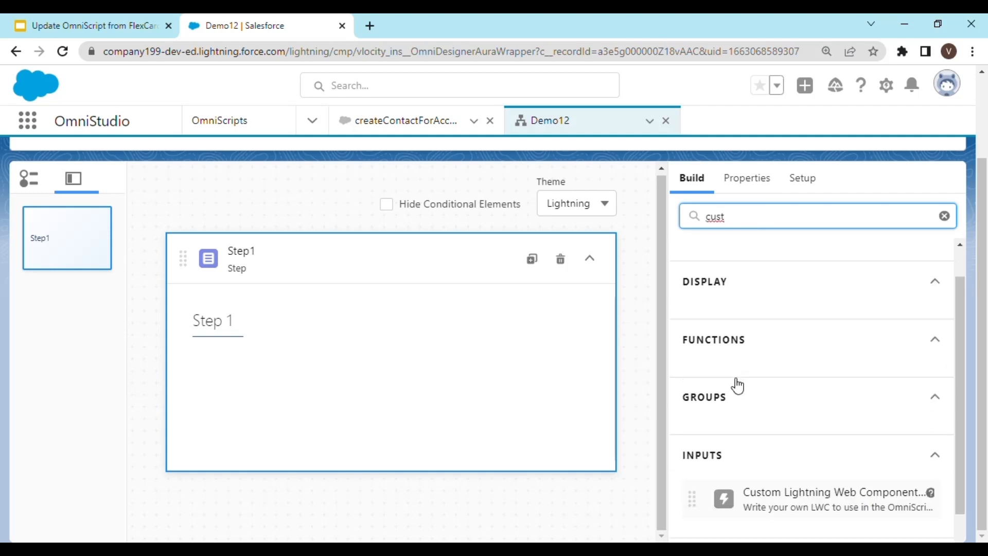
pyautogui.moveTo(823, 477); pyautogui.dragTo(410, 390)
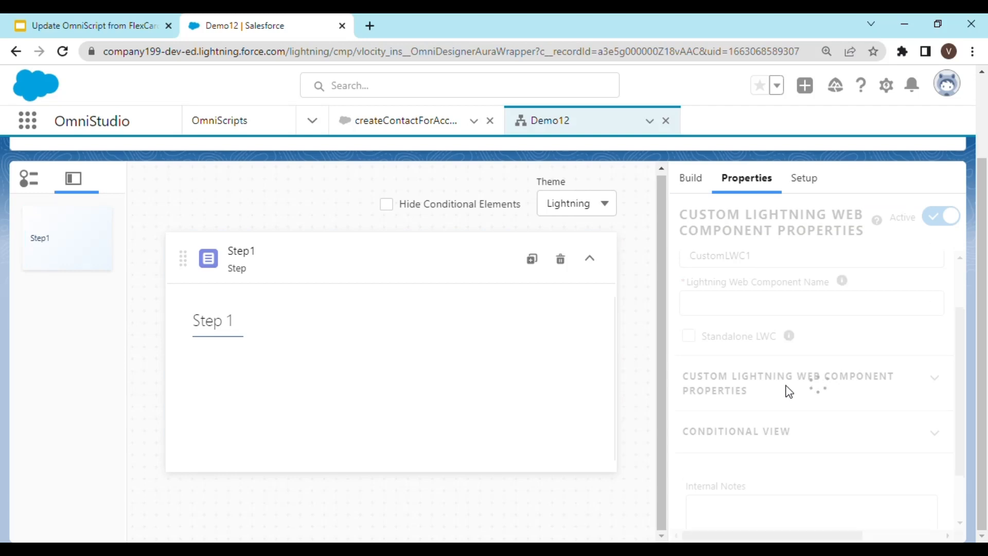
pyautogui.click(760, 386)
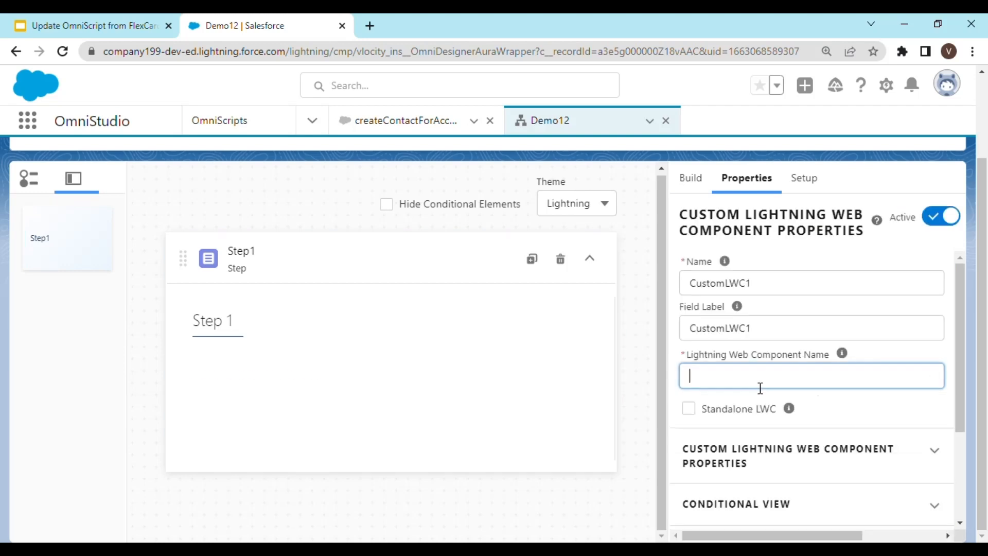
# Set the Custom LWC element's Lightning Web Component Name to cfCreateContactForAccount_1_Company.
pyautogui.click(760, 385)
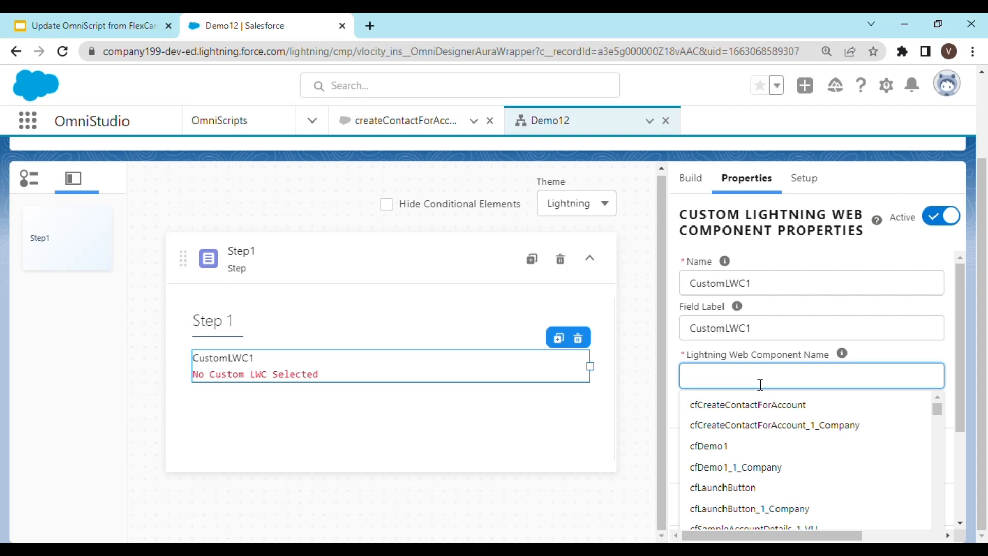
pyautogui.click(780, 423)
pyautogui.scroll(-3, 801, 388)
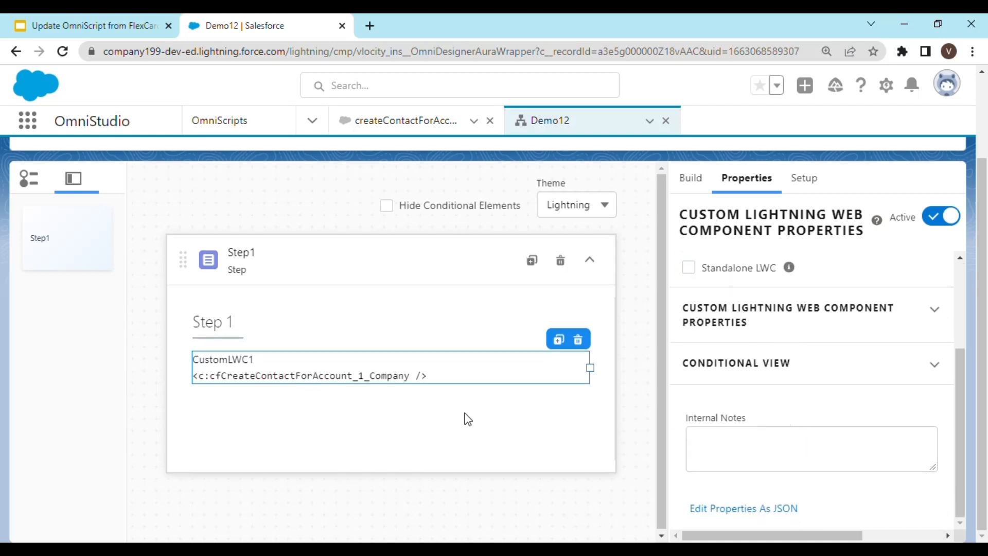
pyautogui.scroll(3, 640, 378)
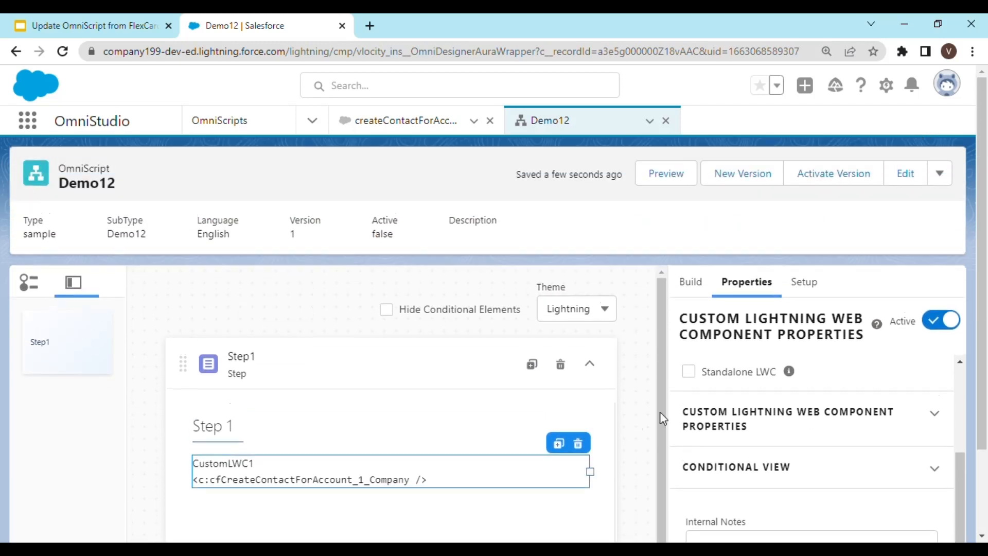
# Activate the Demo12 OmniScript version and review the account list in its Step 1 preview.
pyautogui.click(837, 175)
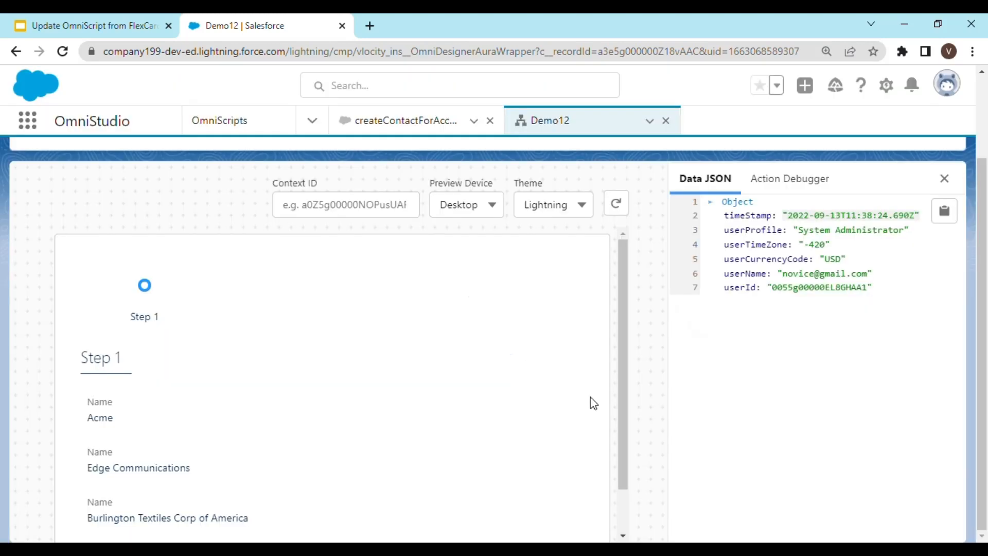
pyautogui.scroll(-1, 530, 386)
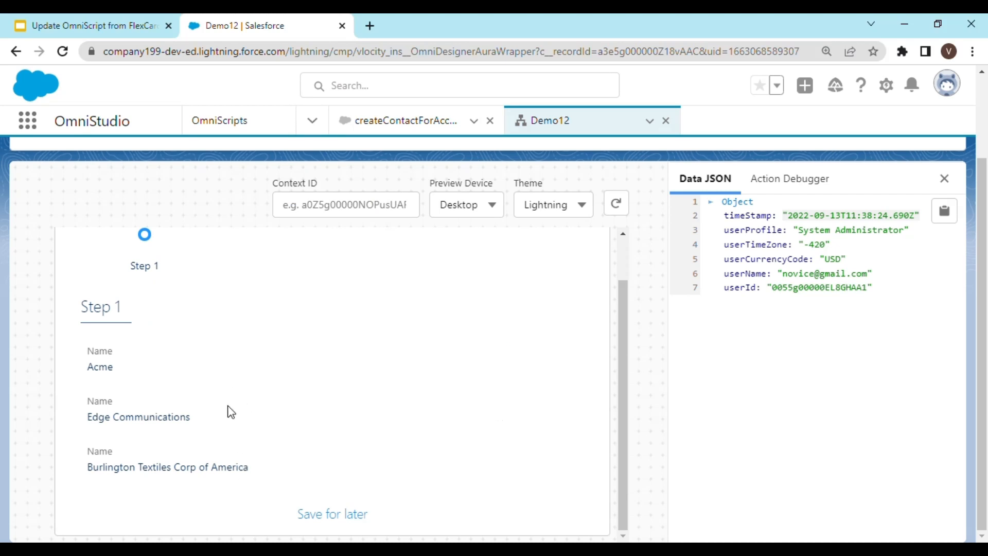
pyautogui.scroll(1, 548, 381)
pyautogui.scroll(2, 686, 297)
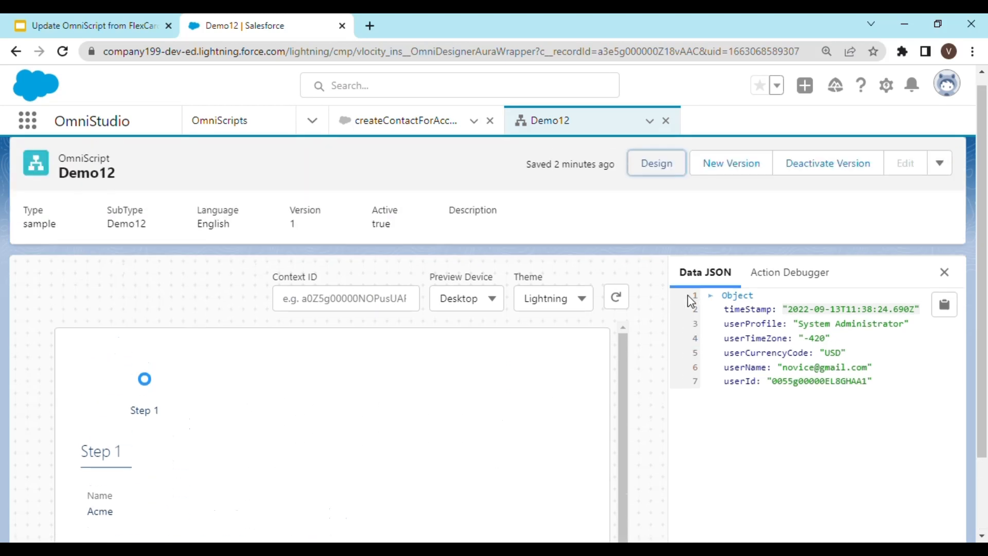
pyautogui.scroll(-3, 437, 412)
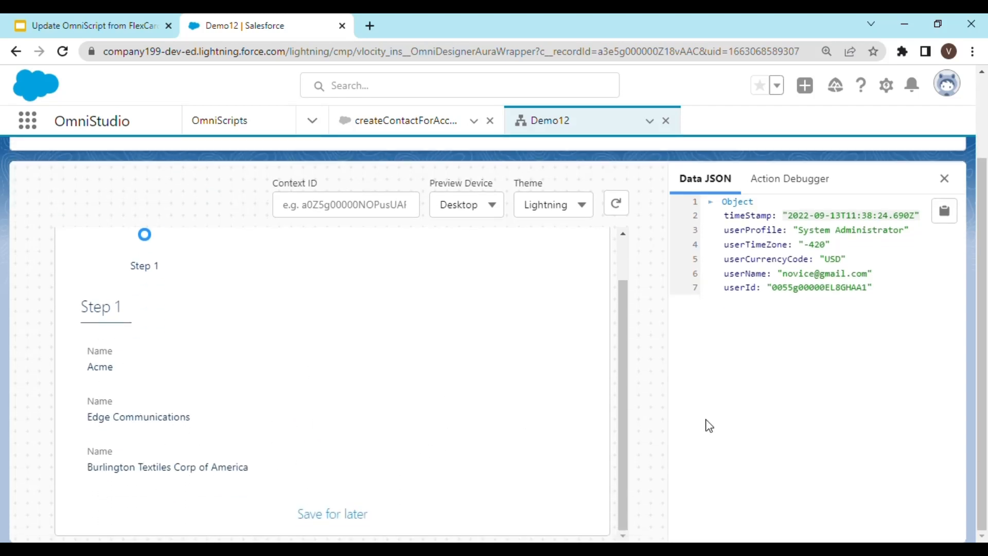
pyautogui.scroll(2, 705, 418)
pyautogui.scroll(-2, 570, 423)
pyautogui.scroll(2, 615, 403)
pyautogui.scroll(2, 705, 331)
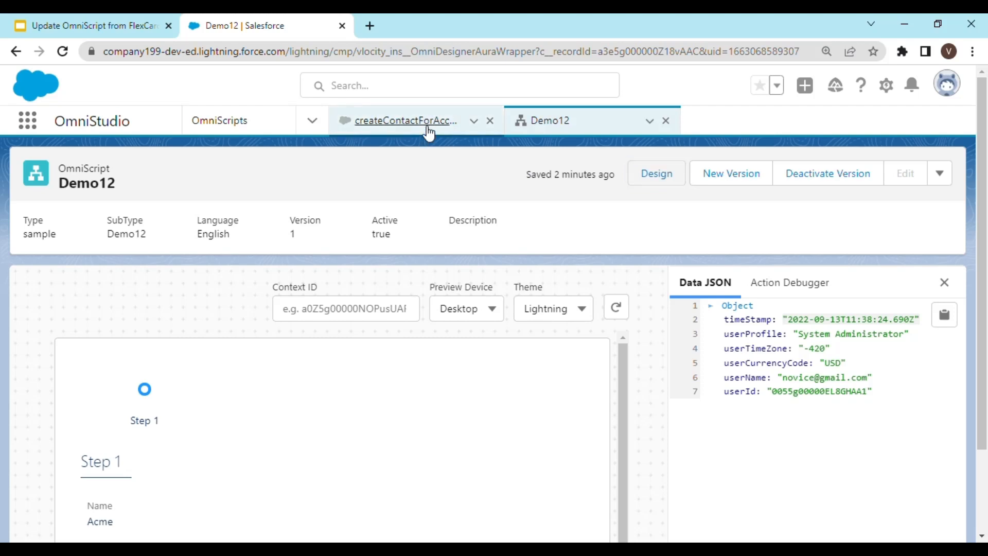
# Switch to the createContactForAccount FlexCard and deactivate it.
pyautogui.click(427, 129)
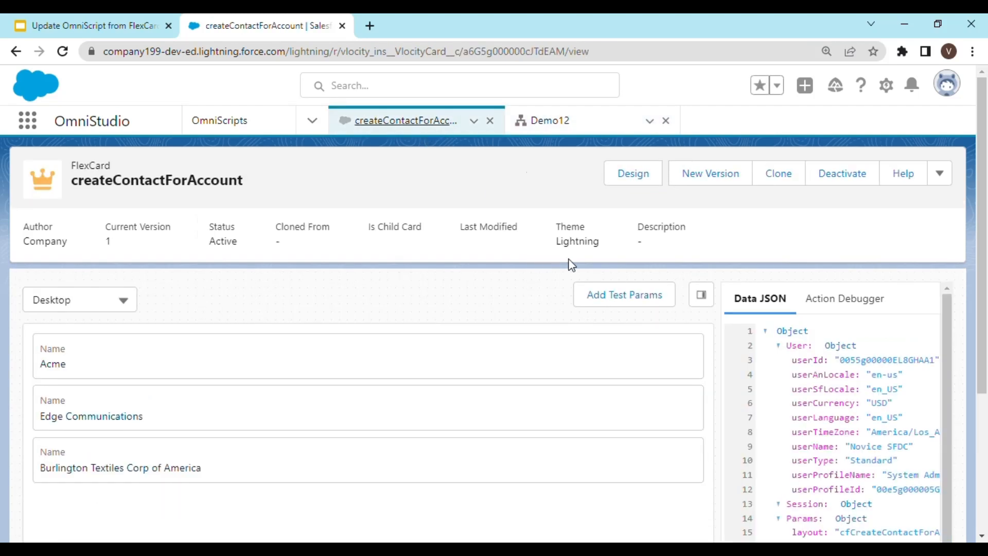
pyautogui.click(855, 176)
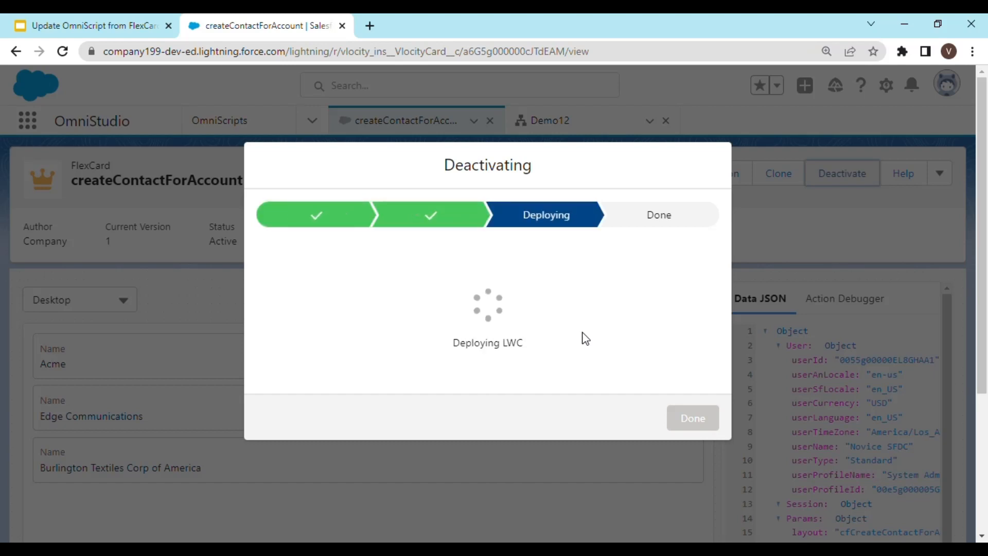
pyautogui.click(704, 422)
pyautogui.scroll(-3, 725, 340)
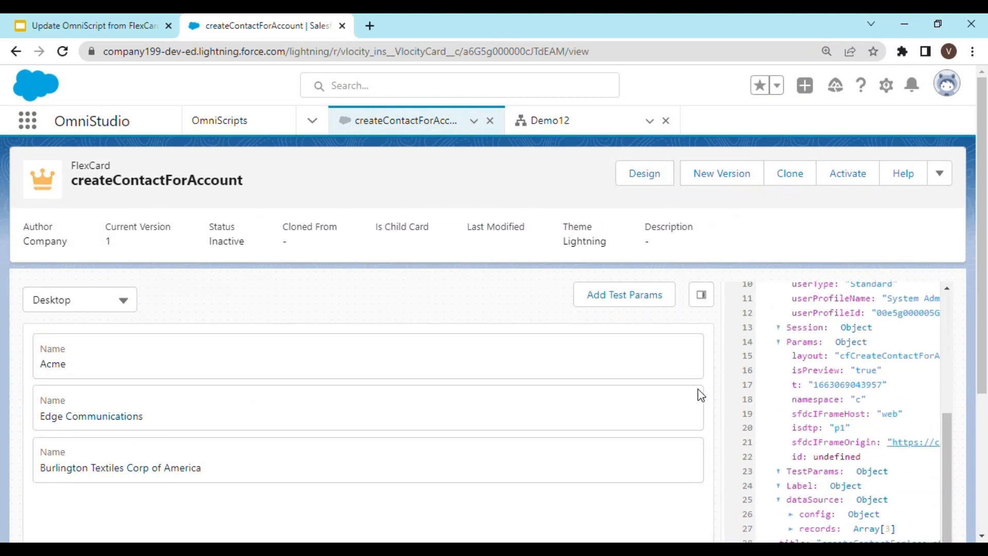
pyautogui.scroll(-1, 488, 429)
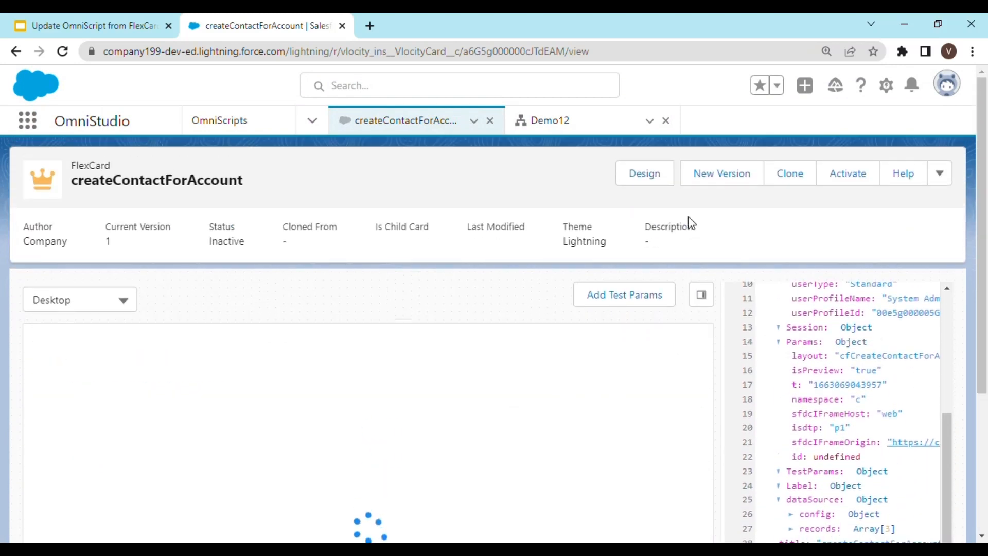
# Open the FlexCard in the designer and add an Action element below the Name field.
pyautogui.click(655, 175)
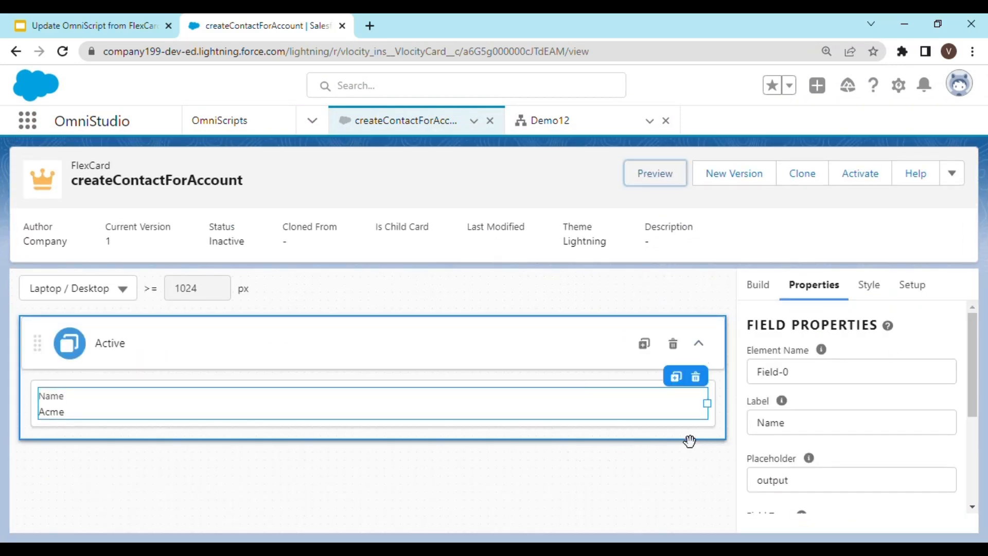
pyautogui.click(773, 297)
pyautogui.scroll(-5, 847, 430)
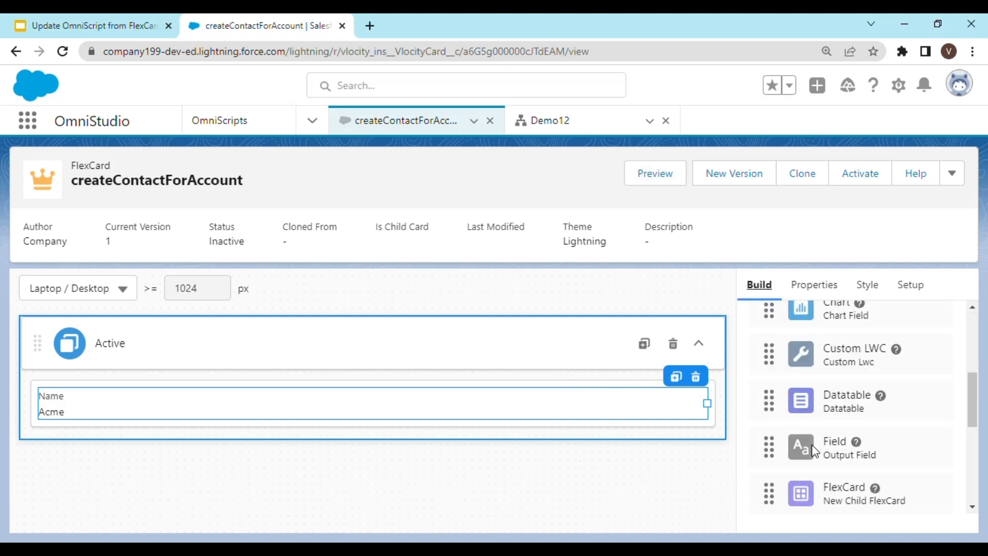
pyautogui.scroll(10, 846, 441)
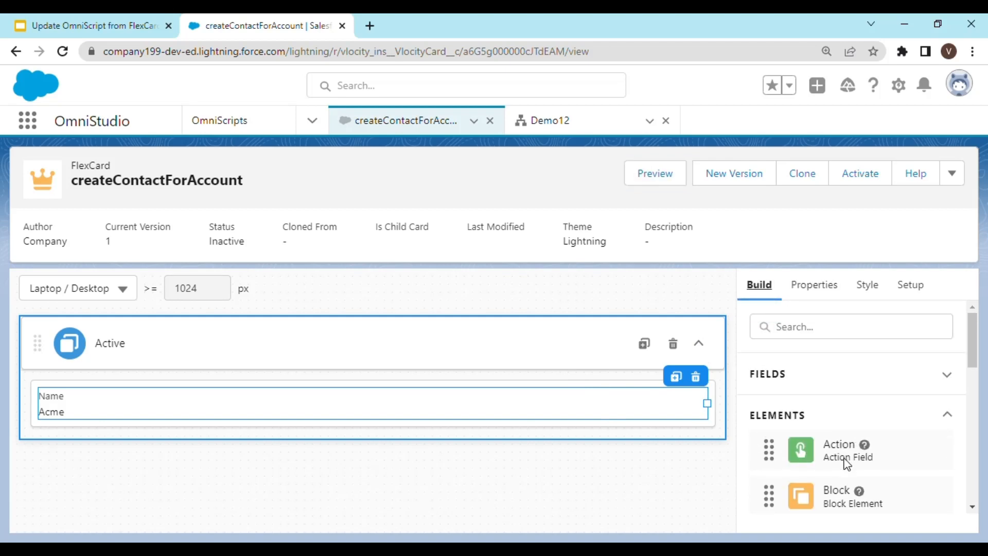
pyautogui.moveTo(846, 463); pyautogui.dragTo(606, 419)
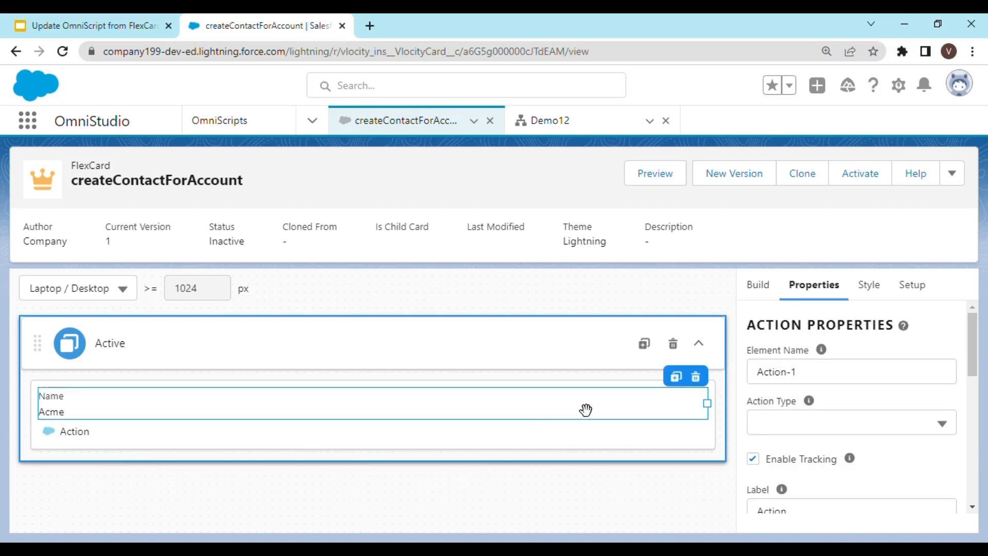
# Shrink the Name field to half width and place the Action beside it in the same row.
pyautogui.click(586, 409)
pyautogui.moveTo(709, 406); pyautogui.dragTo(364, 414)
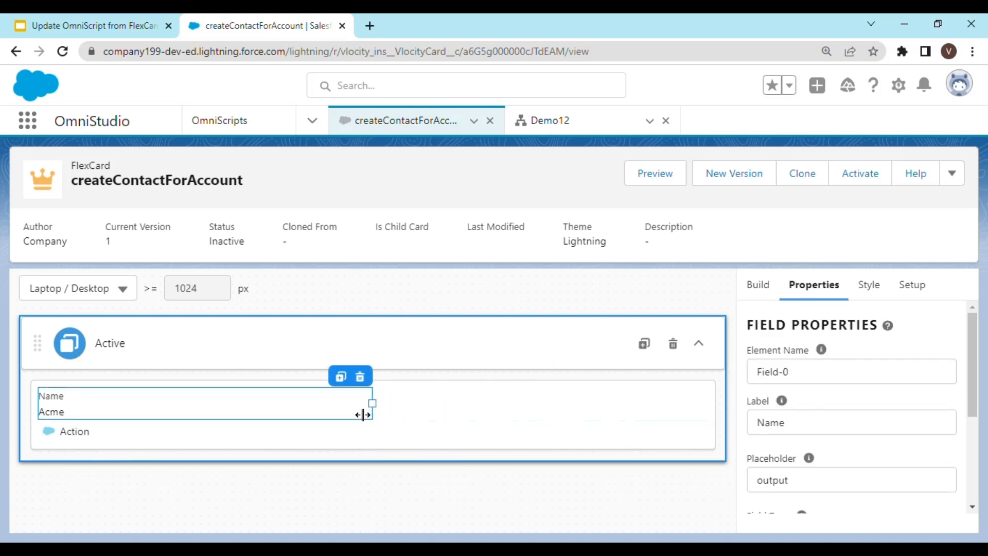
pyautogui.click(370, 442)
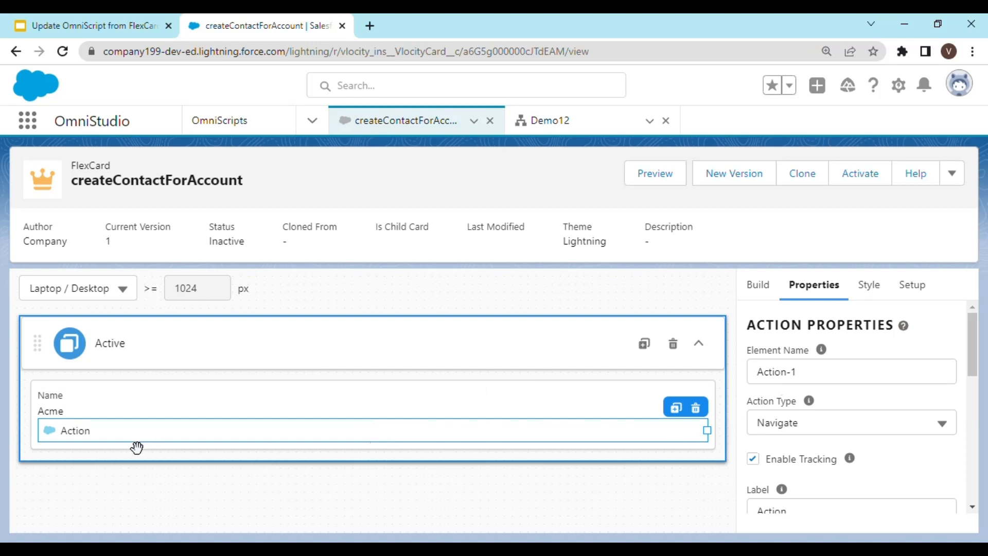
pyautogui.moveTo(707, 430); pyautogui.dragTo(701, 410)
pyautogui.click(220, 419)
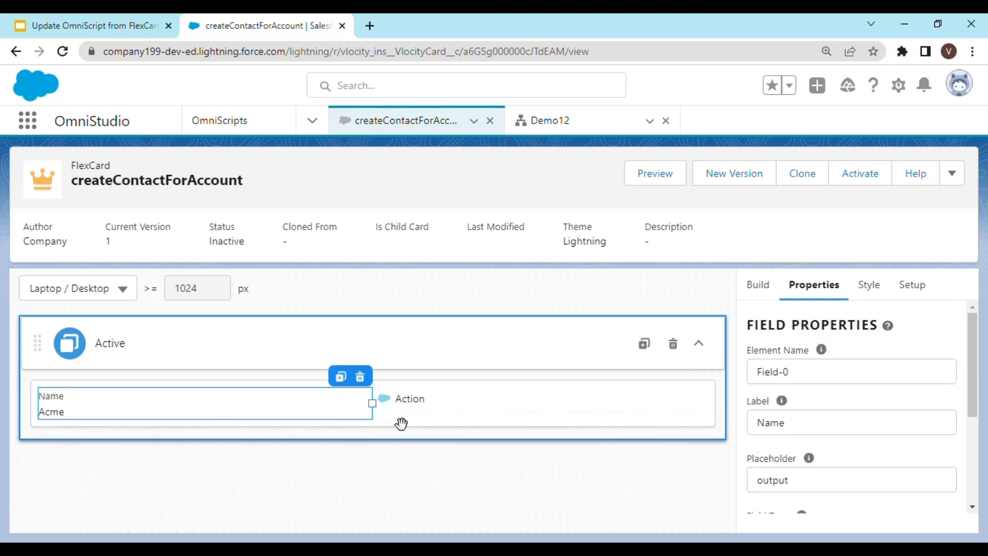
pyautogui.click(441, 417)
pyautogui.click(441, 410)
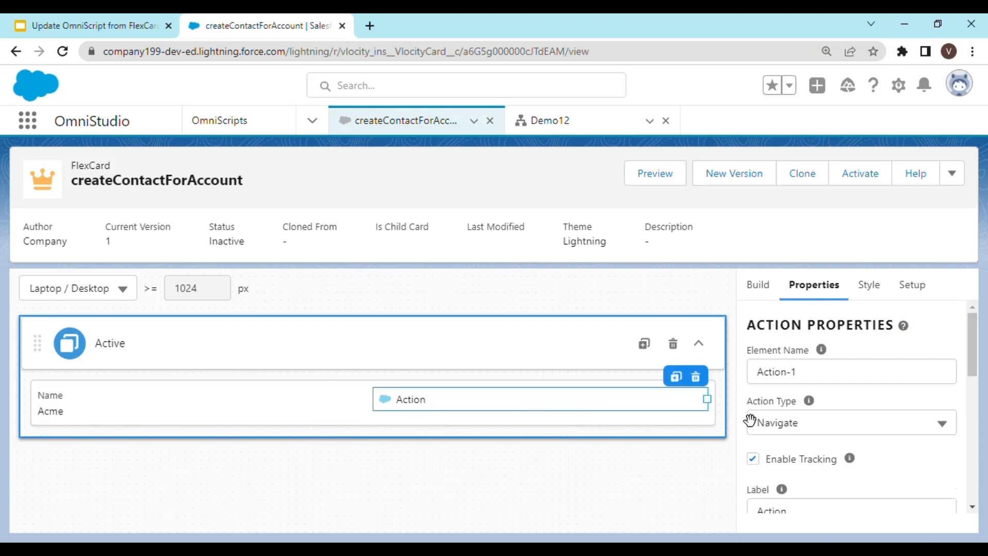
# Hide the action's icon and display it as a button with the Brand variant.
pyautogui.scroll(-3, 815, 438)
pyautogui.scroll(-5, 888, 437)
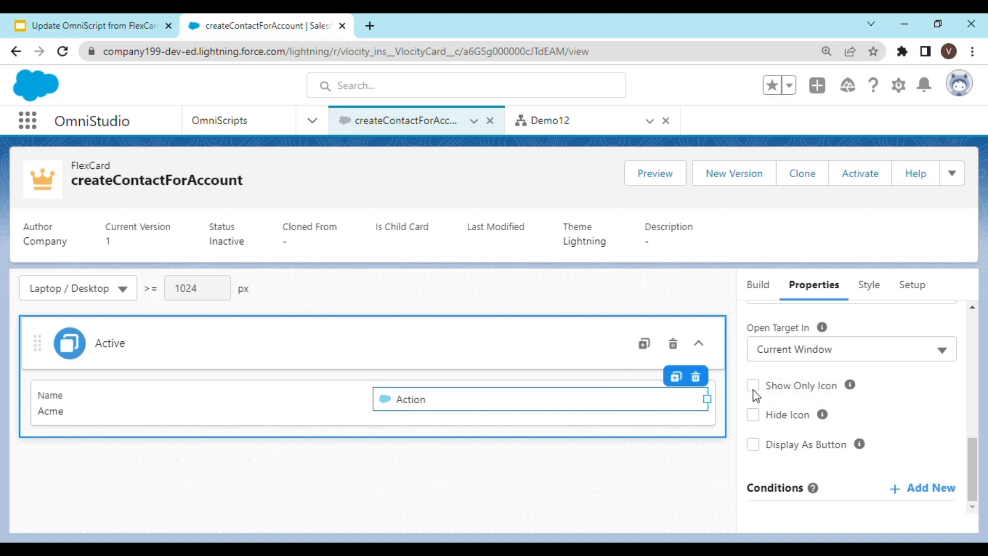
pyautogui.click(753, 415)
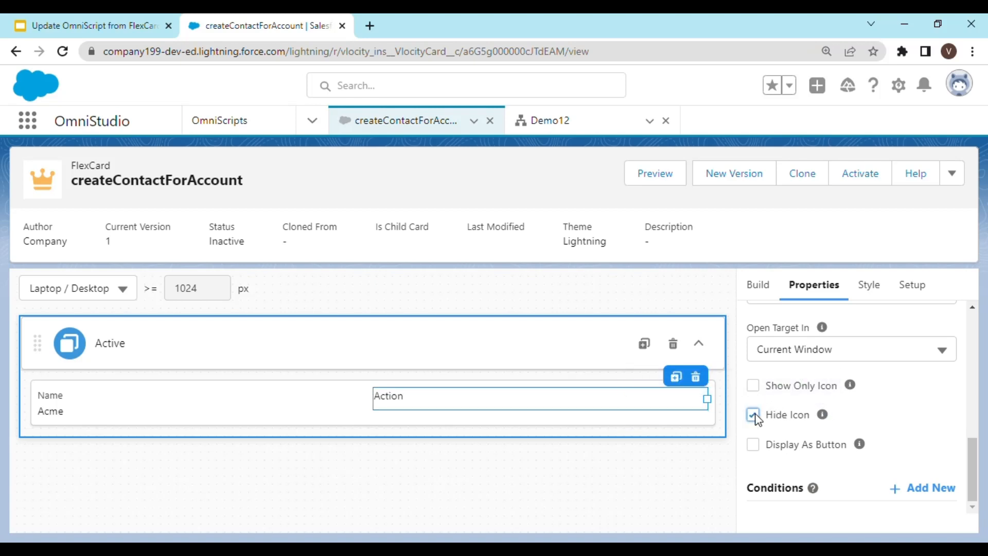
pyautogui.click(753, 445)
pyautogui.scroll(-2, 844, 439)
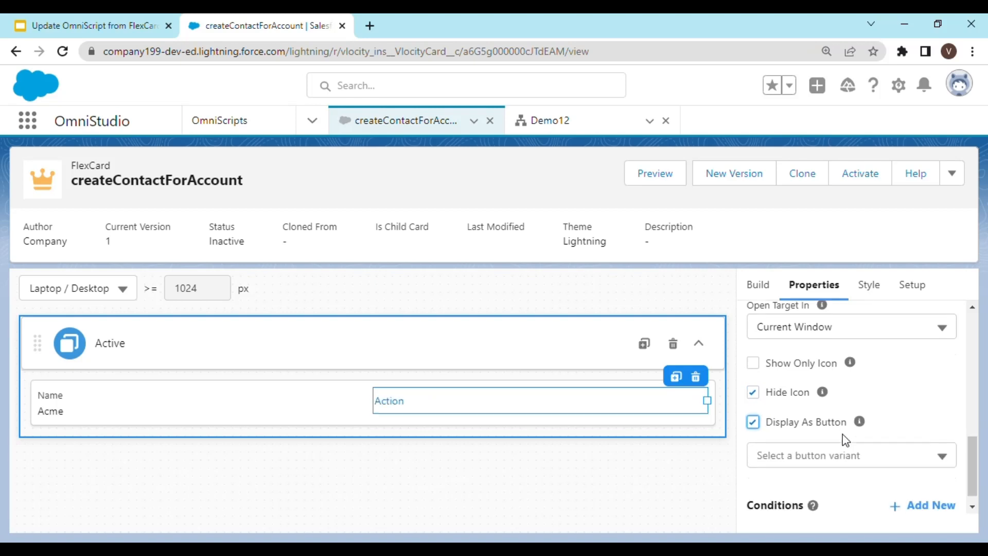
pyautogui.click(877, 439)
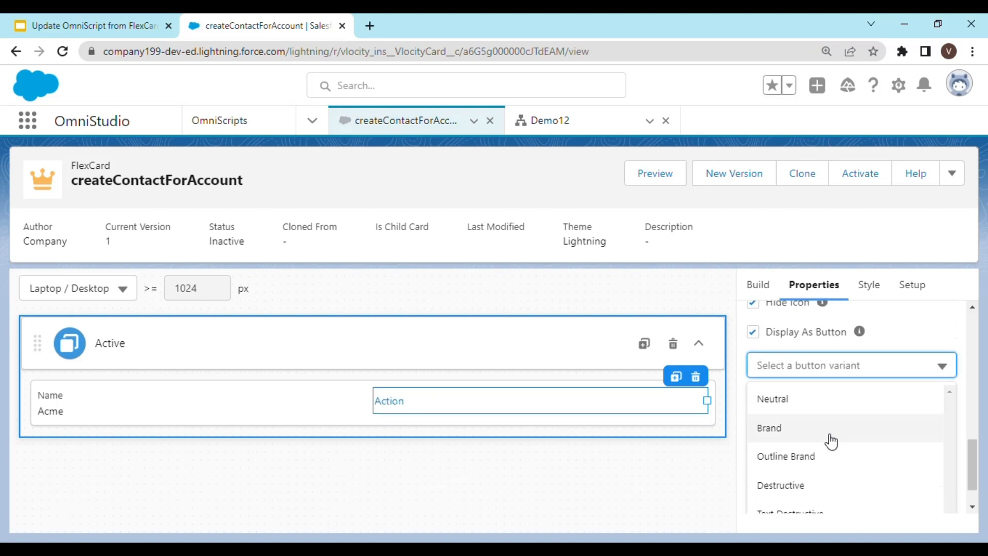
pyautogui.click(829, 438)
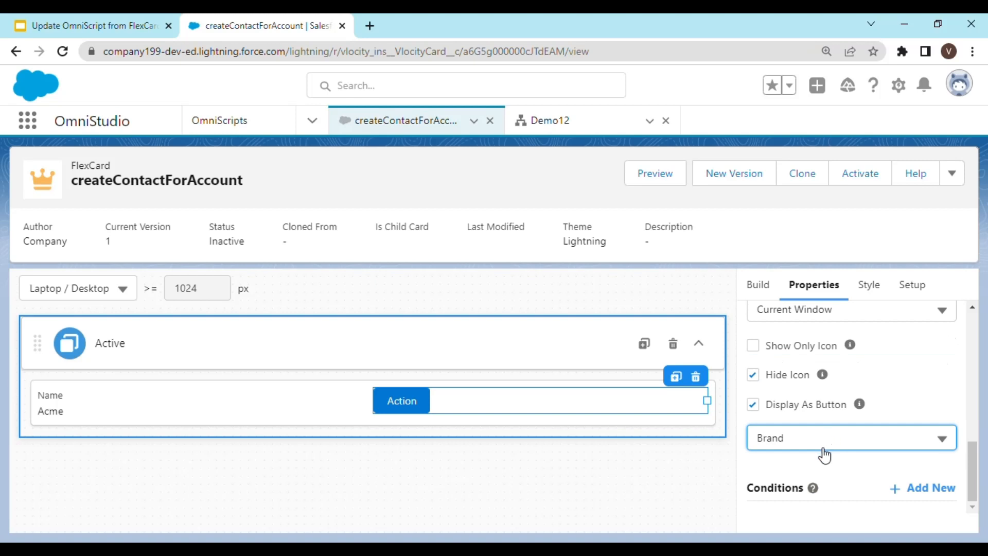
# Try the Text Destructive and Outline Brand button variants before choosing Brand again.
pyautogui.click(866, 445)
pyautogui.scroll(-2, 908, 414)
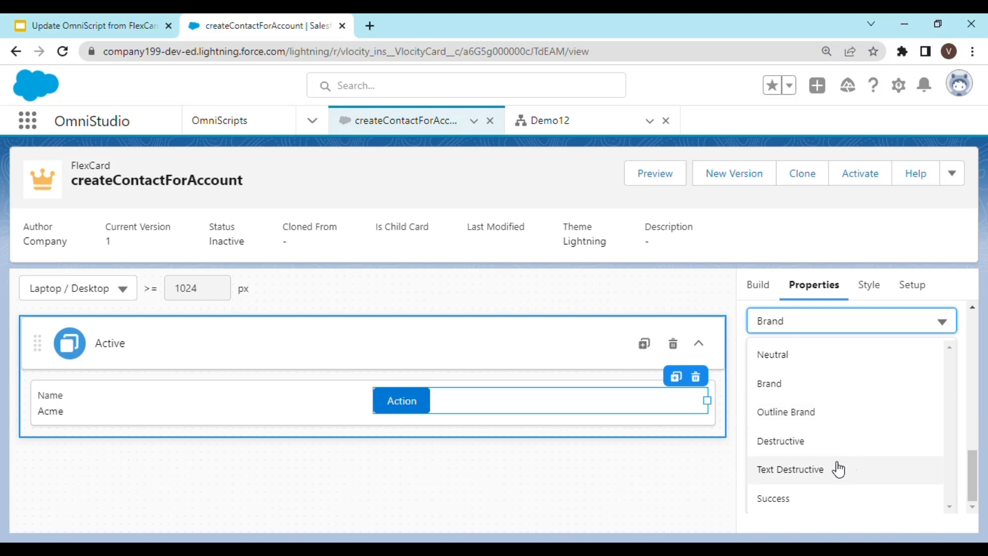
pyautogui.click(801, 475)
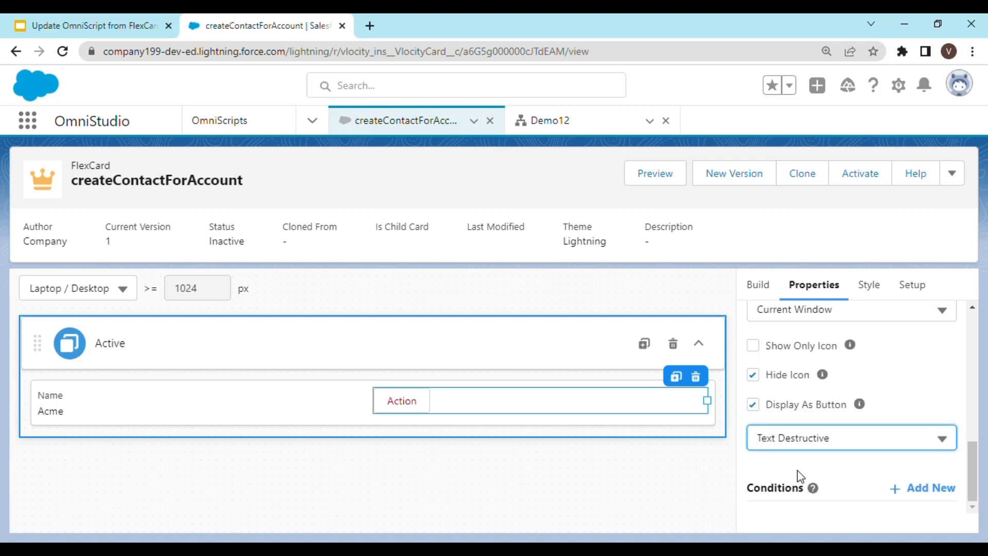
pyautogui.click(838, 434)
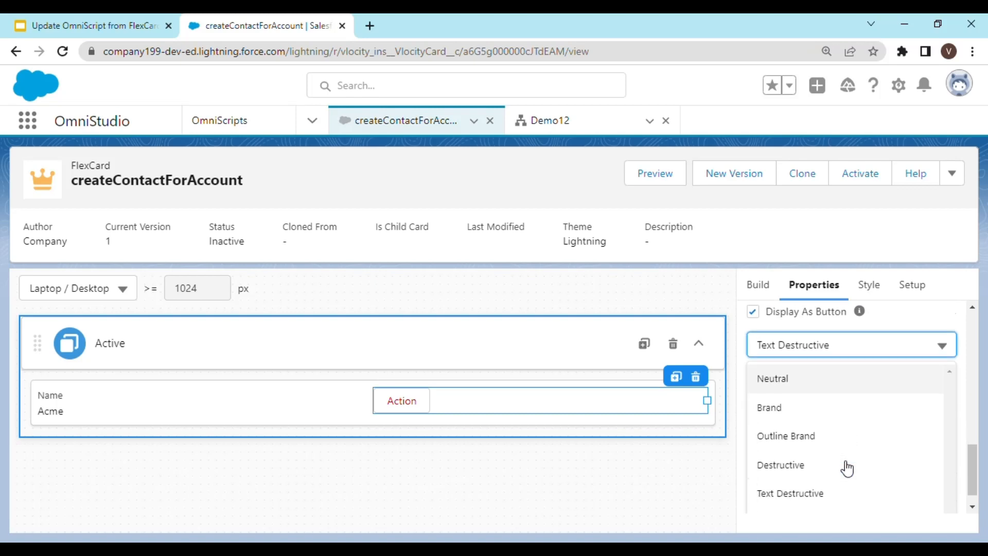
pyautogui.click(817, 423)
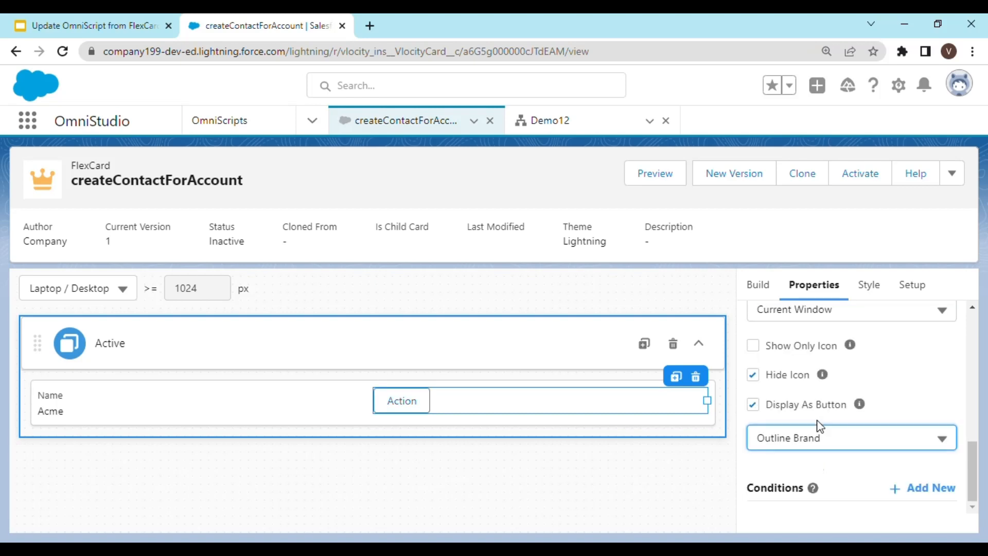
pyautogui.click(828, 444)
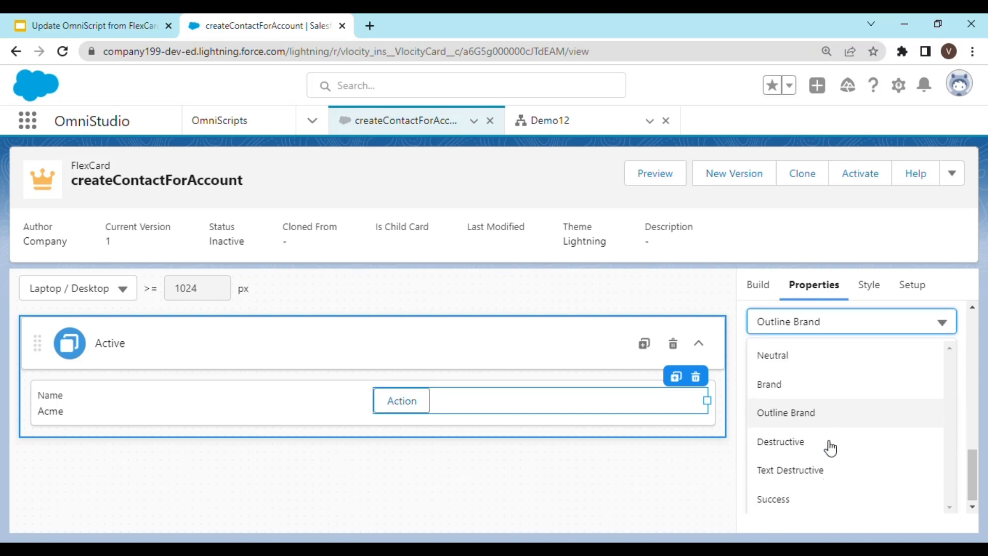
pyautogui.click(815, 396)
# Set the action's label to +Contact.
pyautogui.scroll(4, 844, 449)
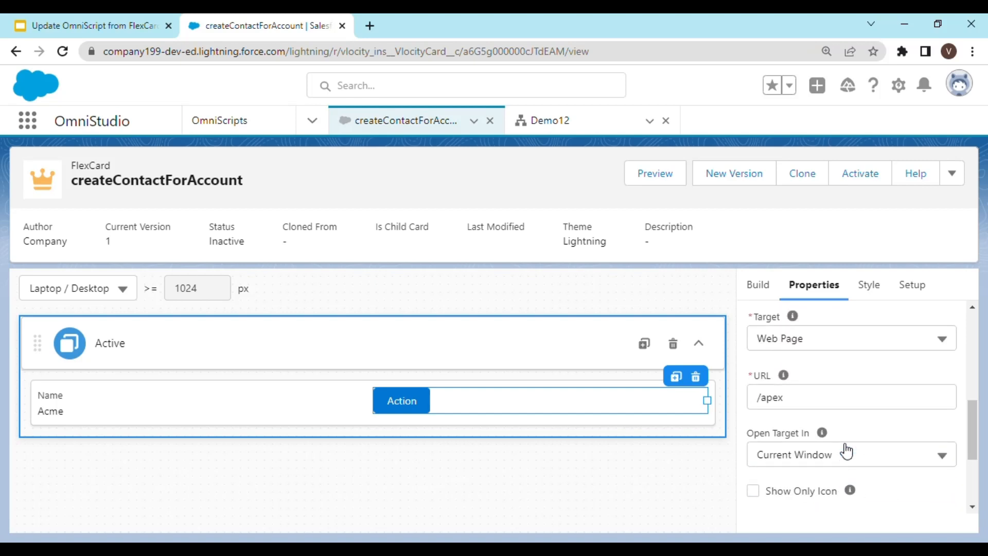
pyautogui.scroll(3, 840, 436)
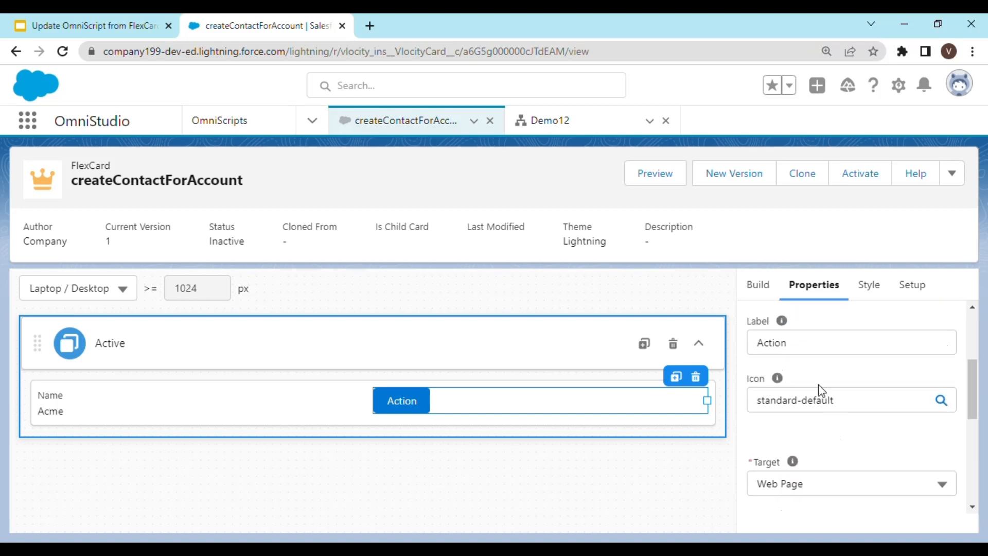
pyautogui.doubleClick(765, 350)
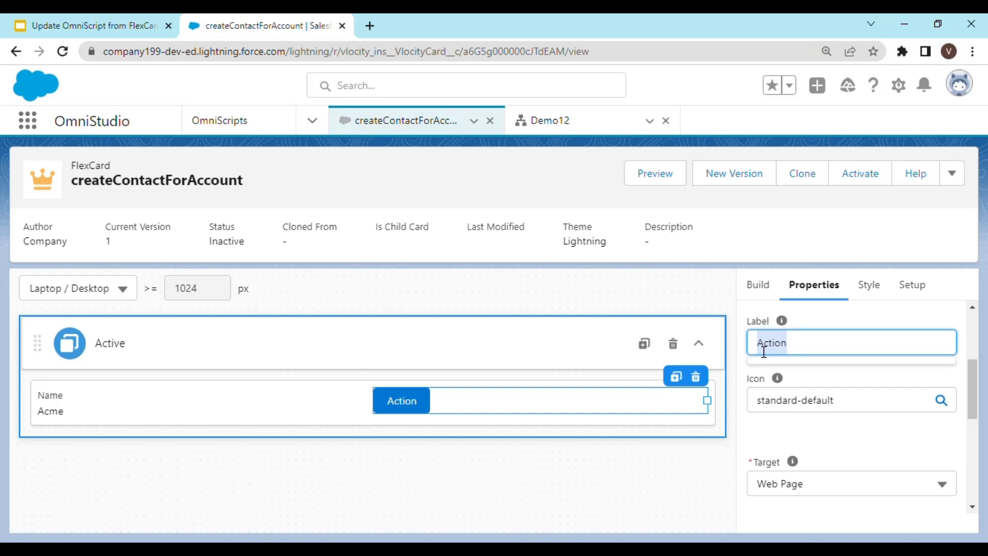
pyautogui.write('+Contact')
pyautogui.press('Tab')
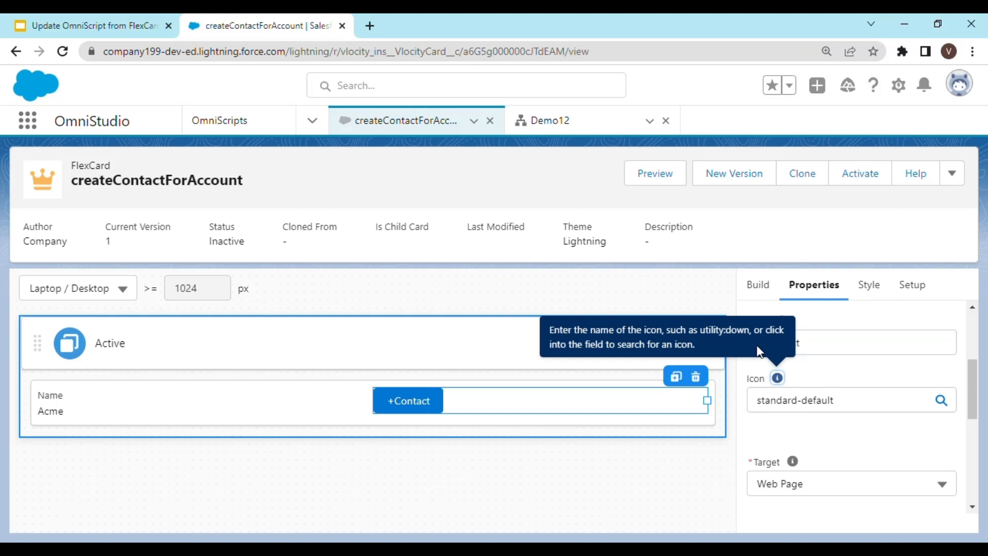
pyautogui.scroll(-3, 823, 432)
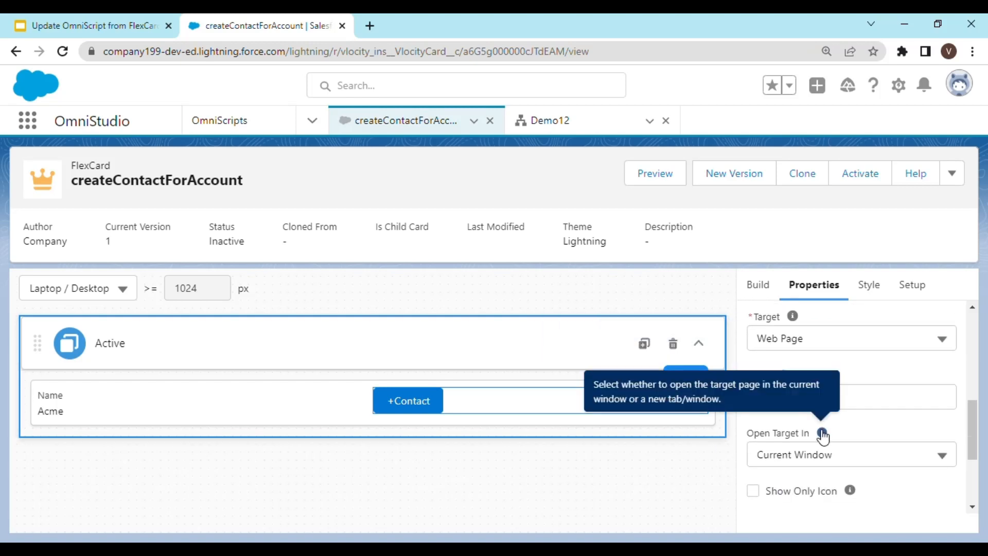
# Set the action's label to + Contact.
pyautogui.scroll(4, 830, 391)
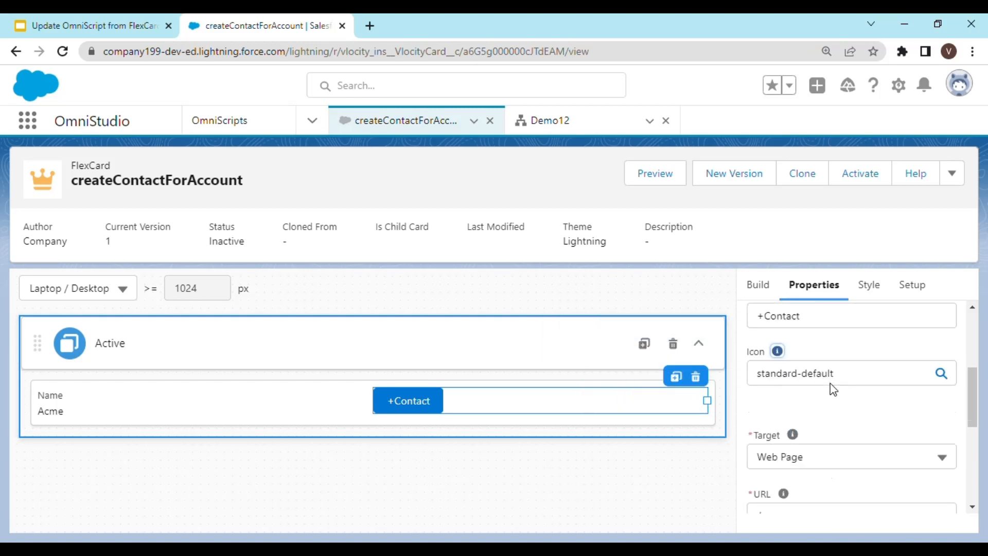
pyautogui.click(773, 418)
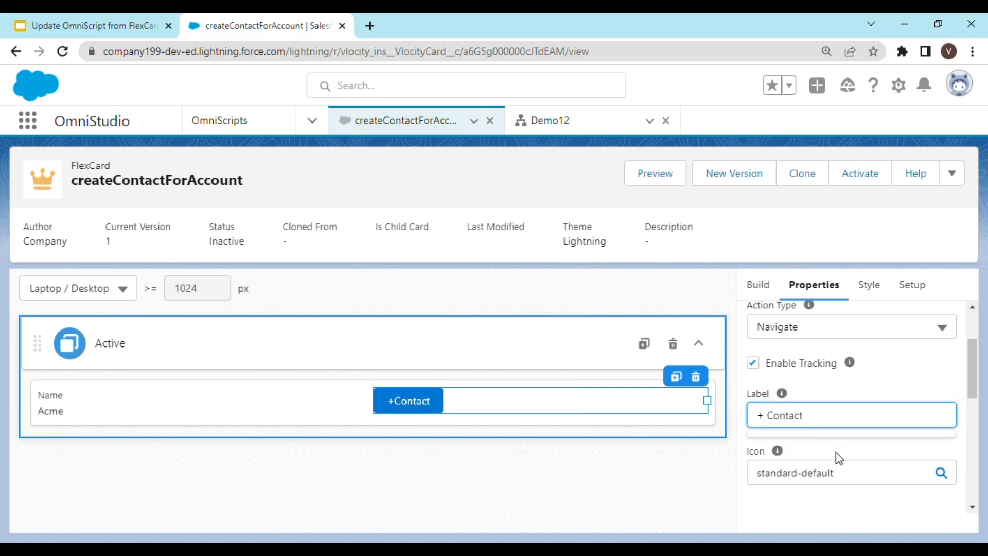
pyautogui.press('Tab')
pyautogui.scroll(-3, 818, 447)
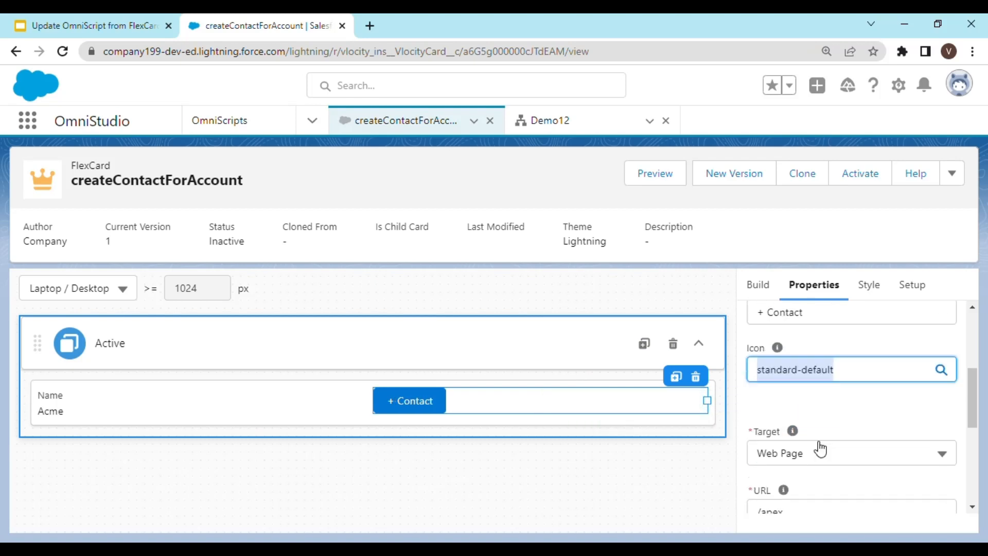
pyautogui.scroll(5, 829, 424)
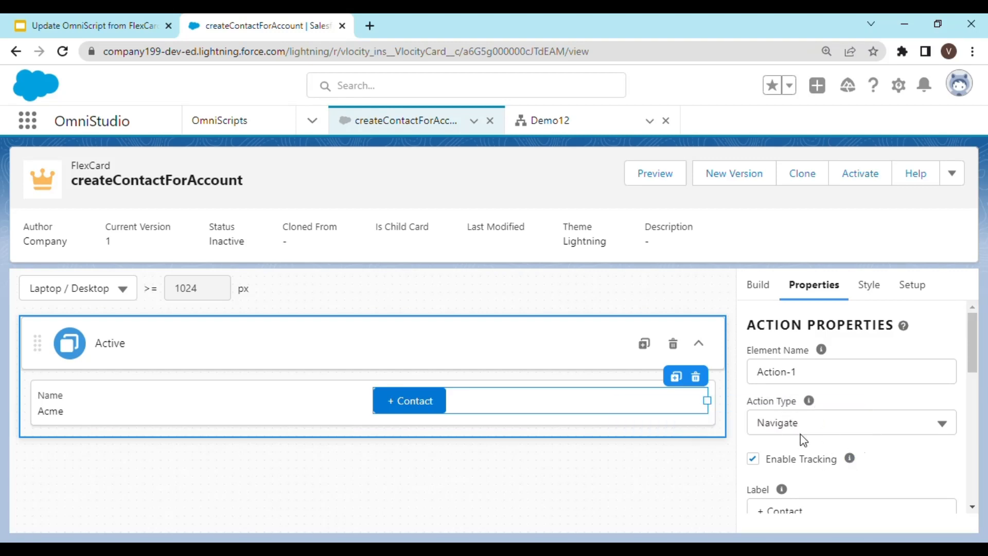
# Change the action type to Update OmniScript.
pyautogui.click(943, 427)
pyautogui.scroll(-3, 882, 430)
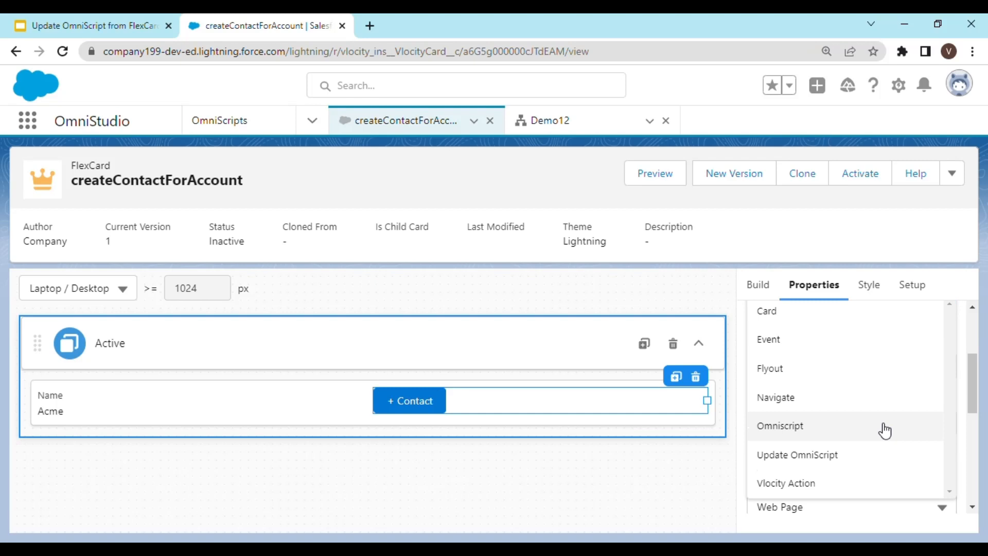
pyautogui.click(868, 456)
pyautogui.scroll(-2, 876, 450)
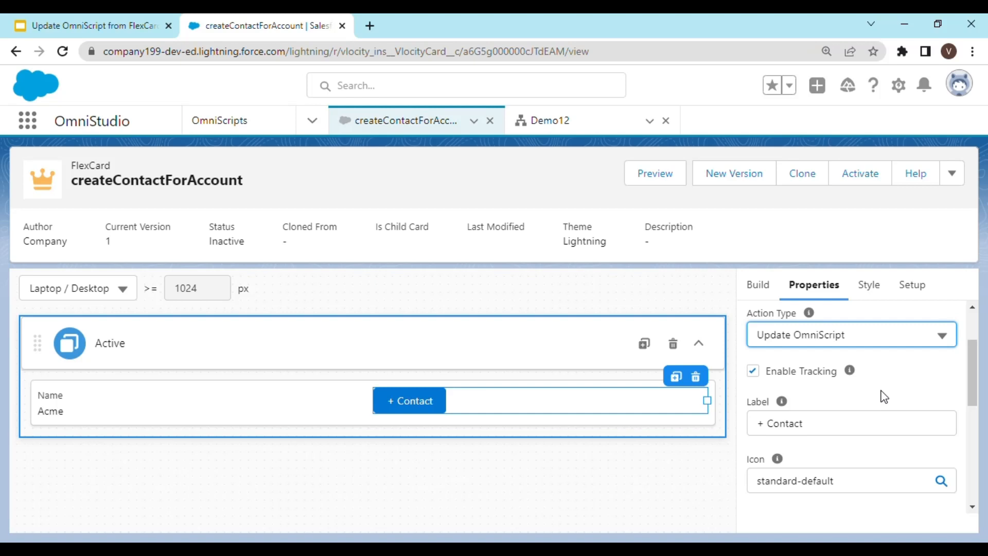
# Set the action's Parent Node to Data.
pyautogui.scroll(-3, 887, 411)
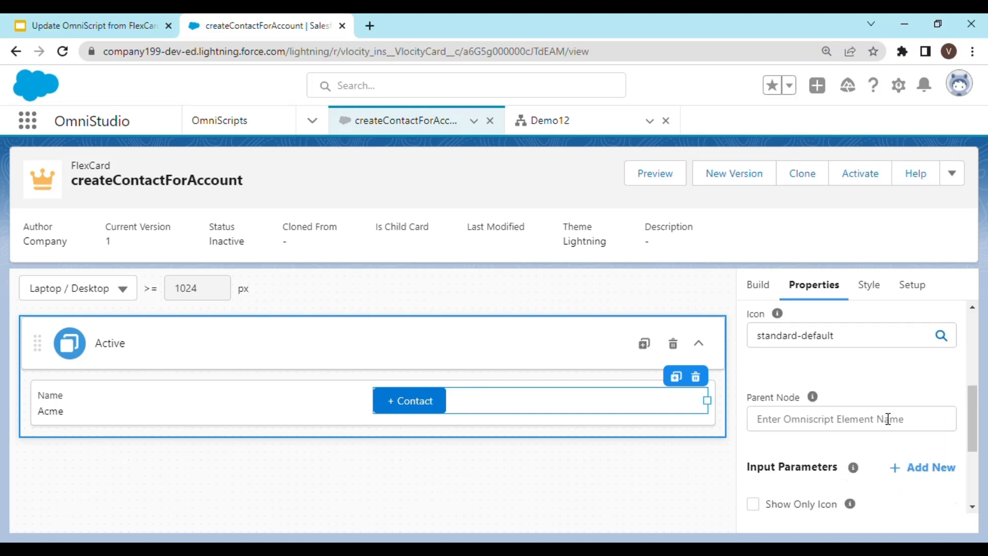
pyautogui.scroll(-3, 887, 419)
pyautogui.scroll(6, 884, 418)
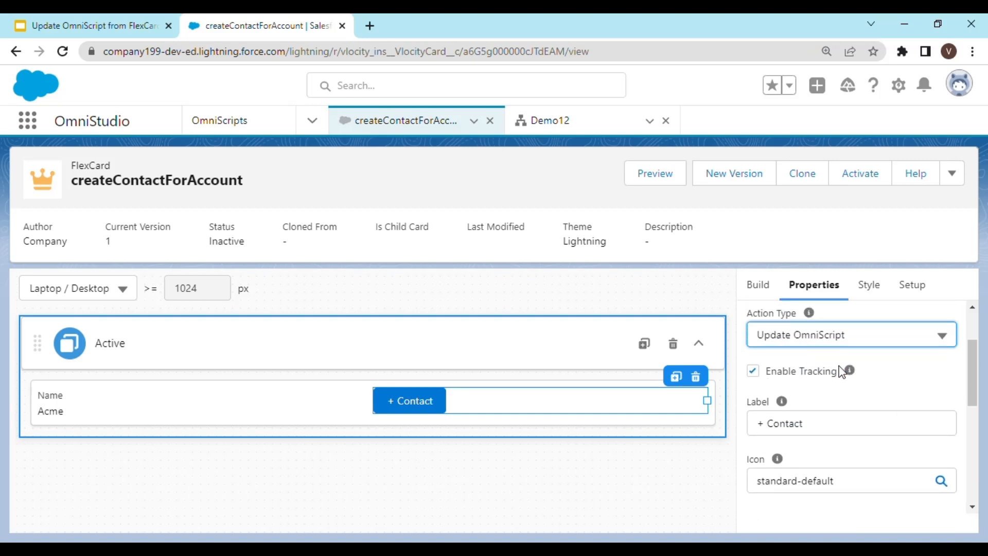
pyautogui.scroll(-2, 857, 399)
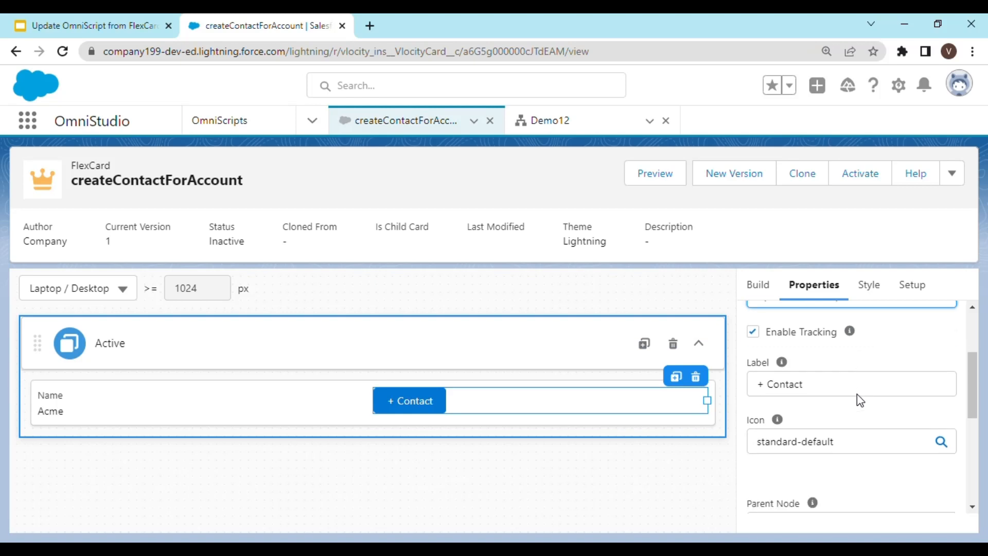
pyautogui.scroll(-2, 860, 400)
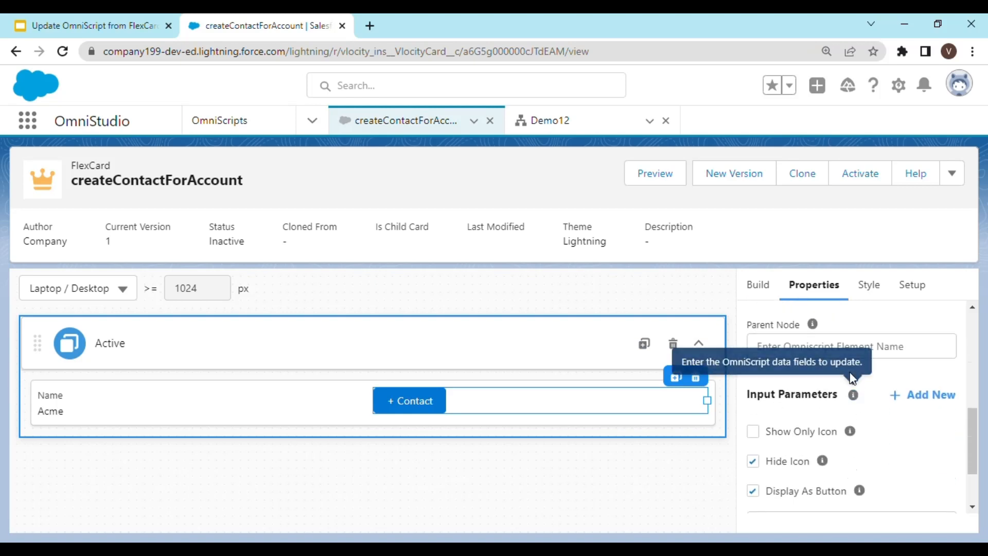
pyautogui.moveTo(822, 330)
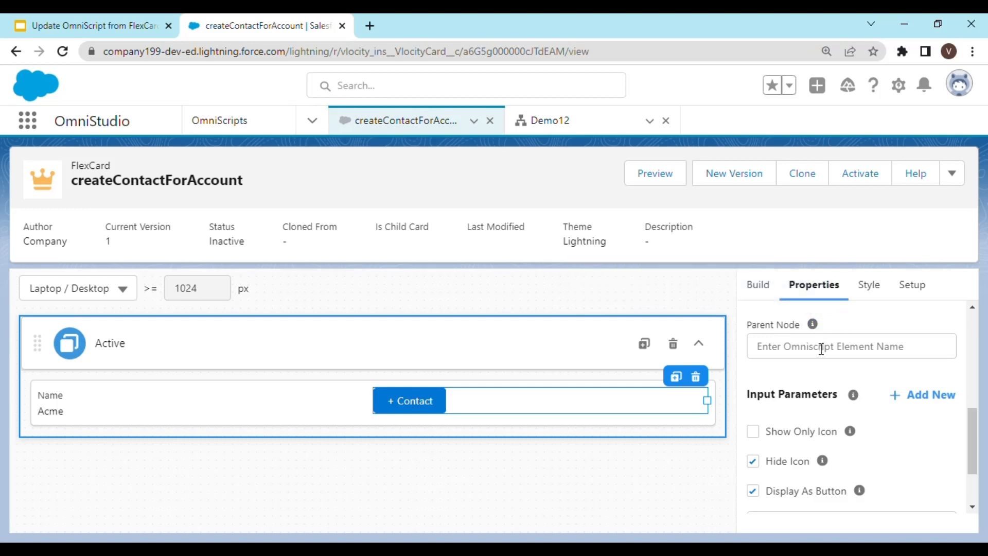
pyautogui.click(814, 351)
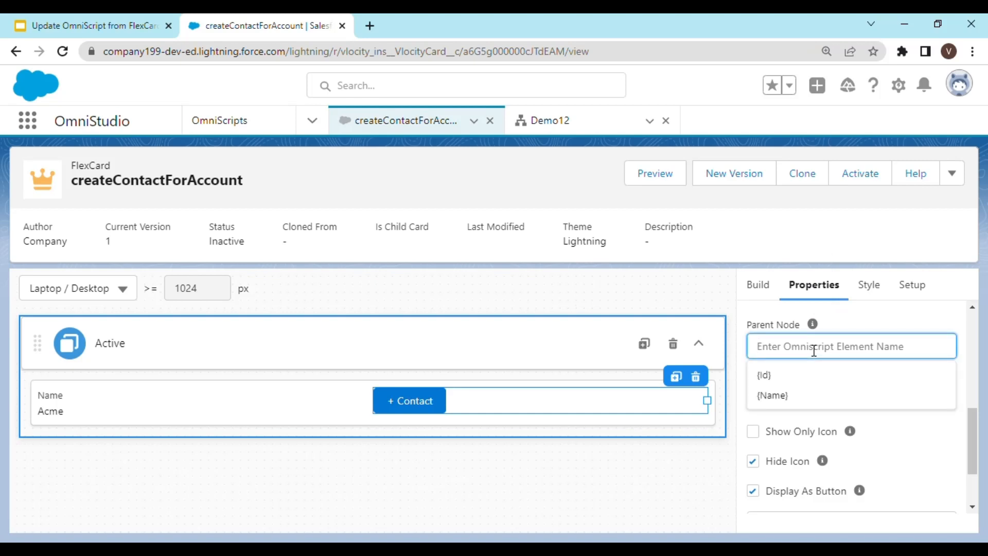
pyautogui.write('Data')
pyautogui.press('Tab')
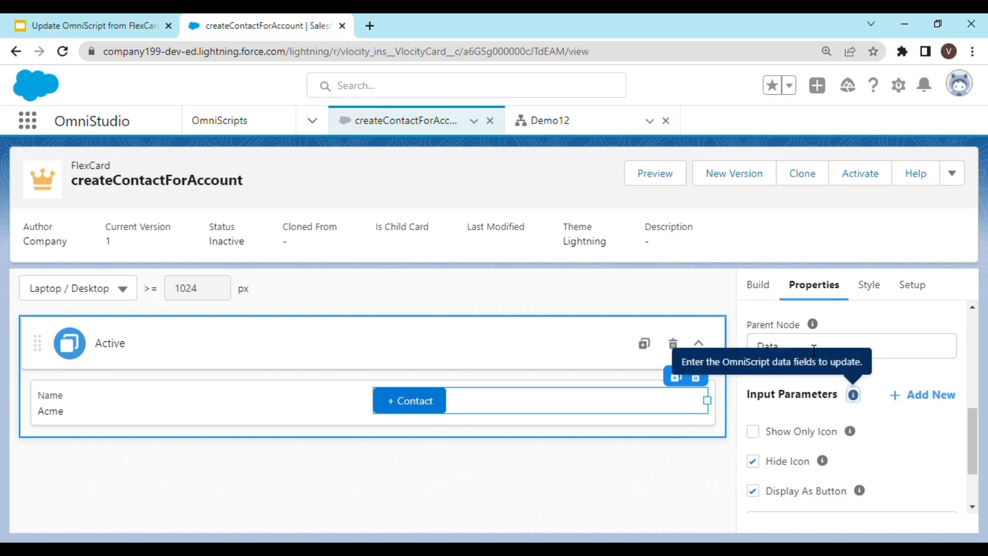
pyautogui.click(876, 322)
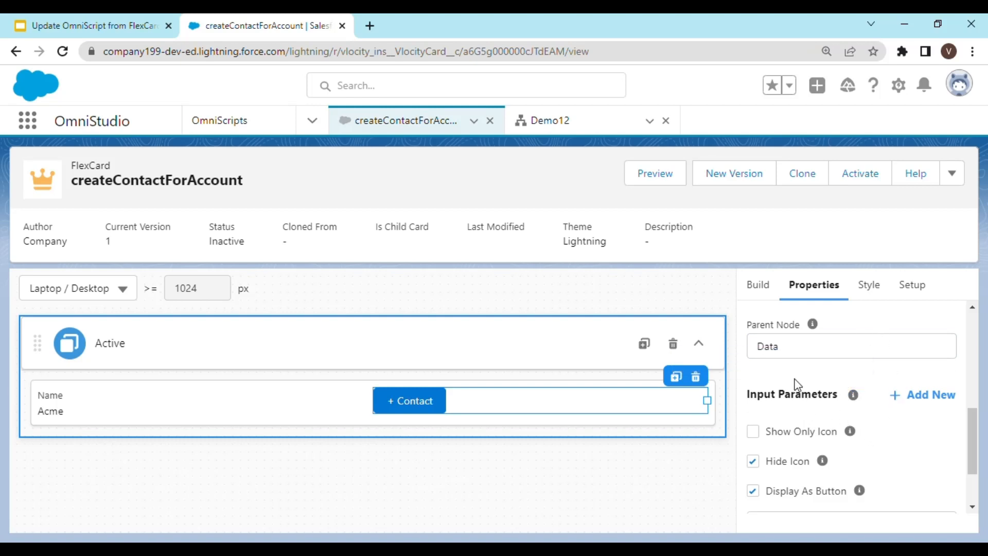
# Add an input parameter with key accountId and value {Id}.
pyautogui.click(917, 405)
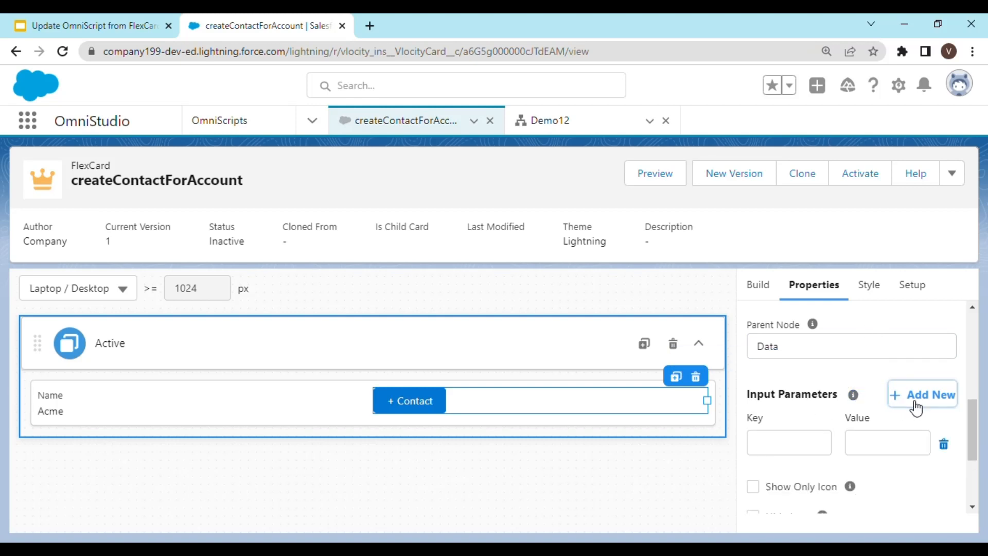
pyautogui.scroll(-2, 869, 427)
pyautogui.scroll(2, 779, 388)
pyautogui.click(779, 386)
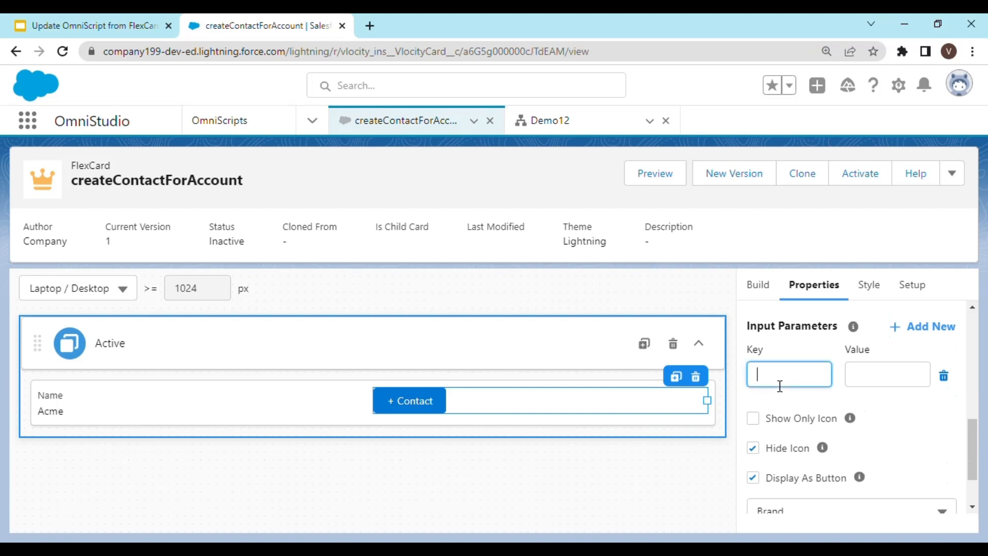
pyautogui.write('accountid')
pyautogui.press('BackSpace')
pyautogui.press('BackSpace')
pyautogui.write('Id')
pyautogui.press('Tab')
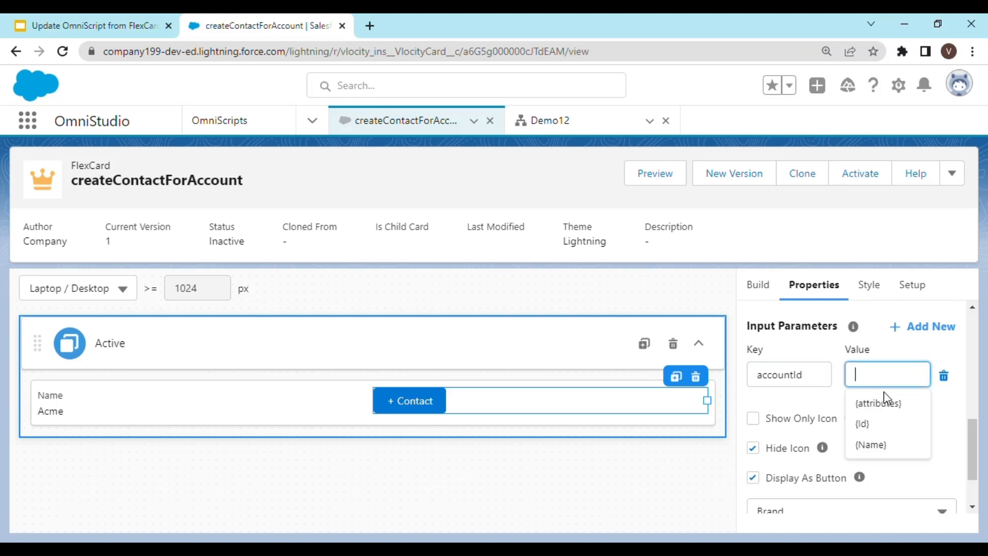
pyautogui.click(888, 424)
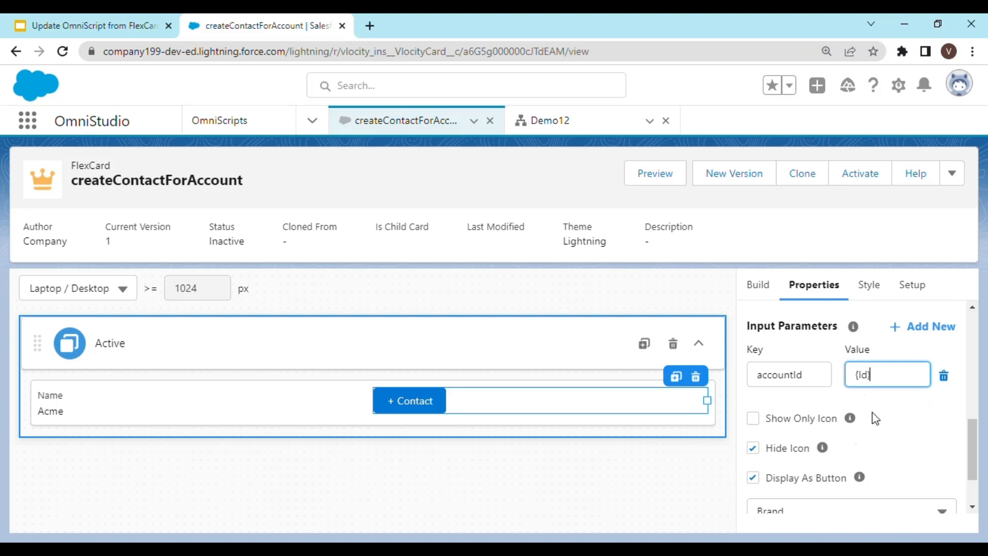
pyautogui.scroll(10, 875, 418)
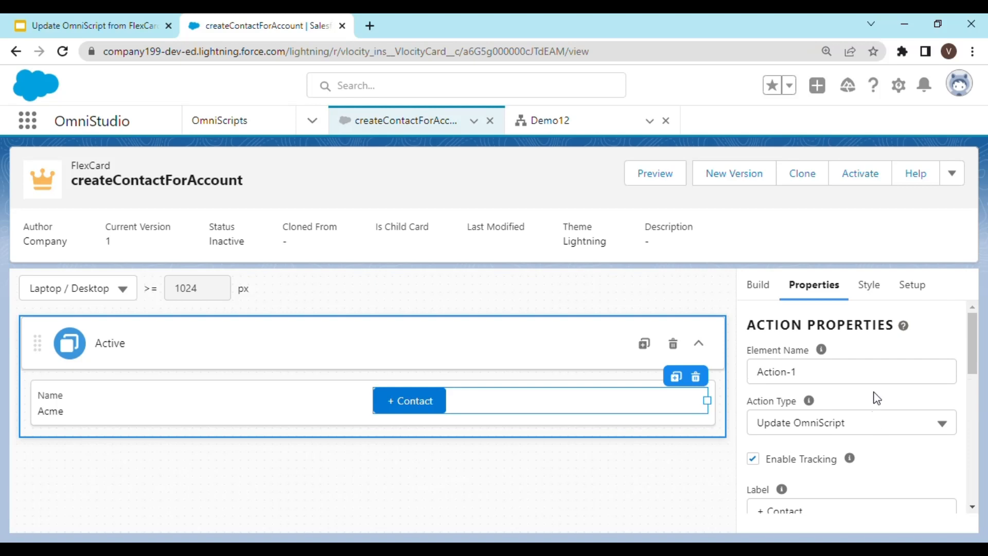
# Activate the createContactForAccount FlexCard.
pyautogui.click(867, 184)
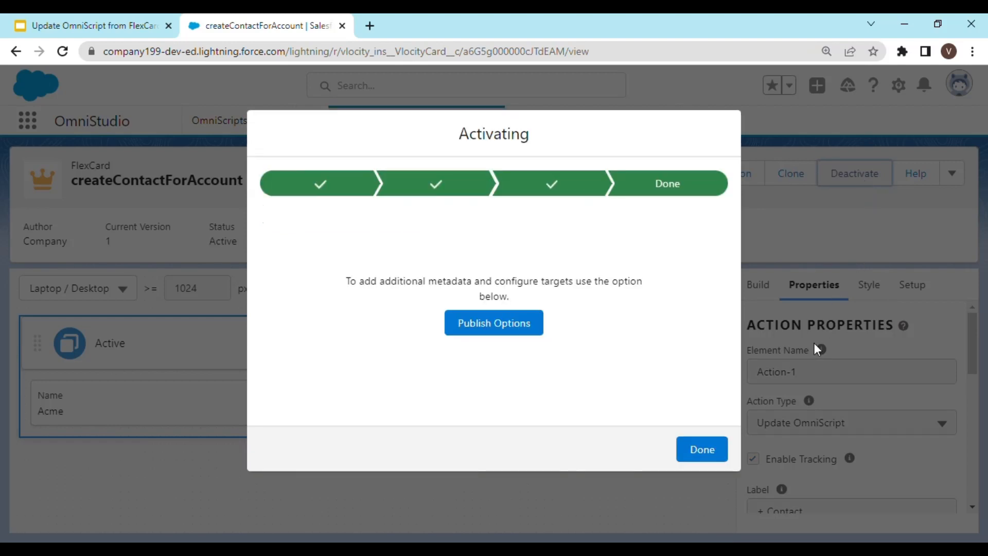
pyautogui.click(715, 448)
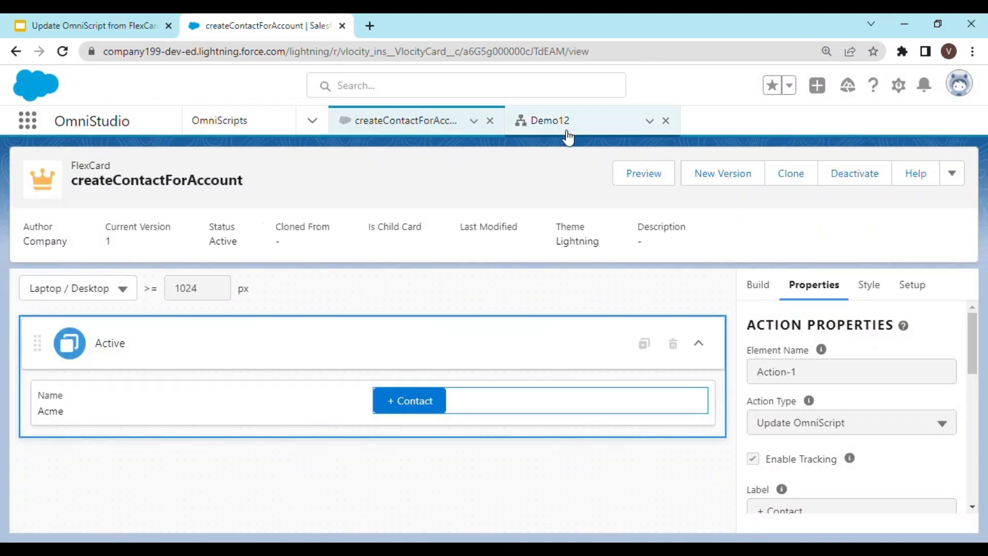
# Switch to the Demo12 OmniScript and refresh its preview.
pyautogui.click(555, 120)
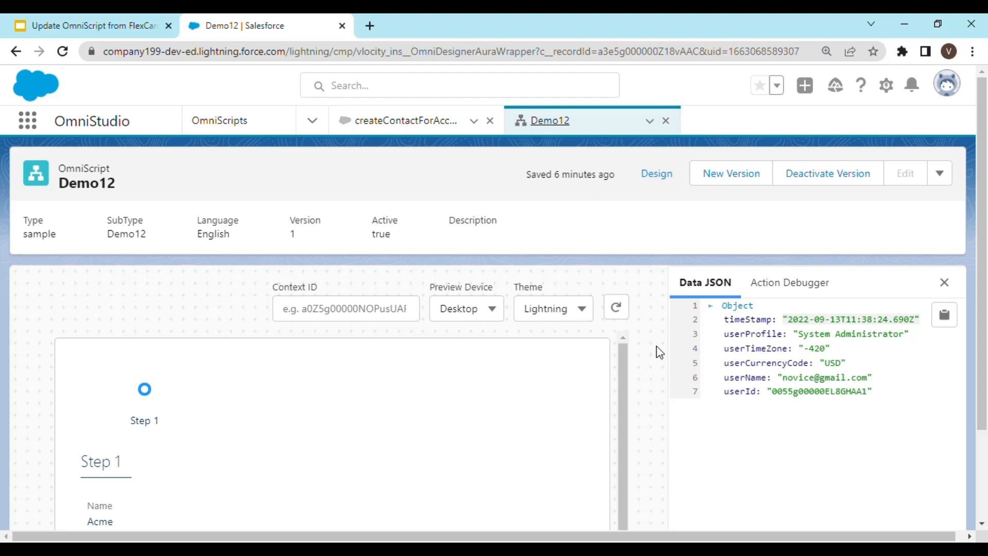
pyautogui.scroll(-2, 699, 406)
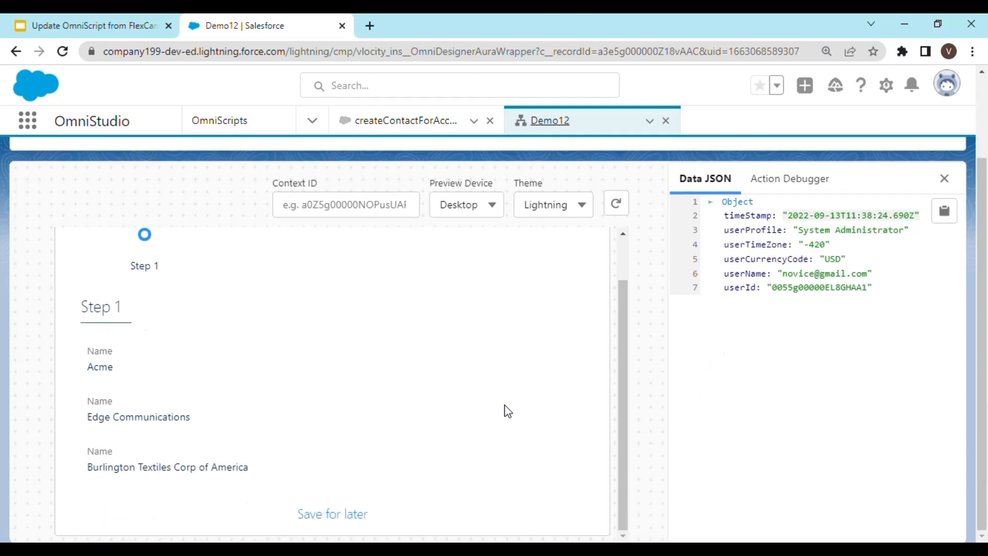
pyautogui.scroll(2, 767, 366)
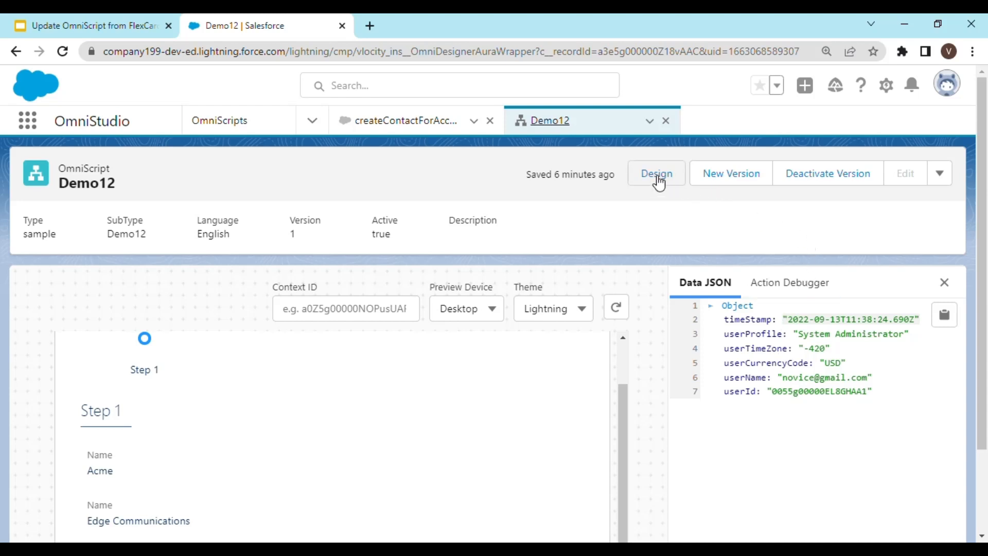
pyautogui.click(616, 311)
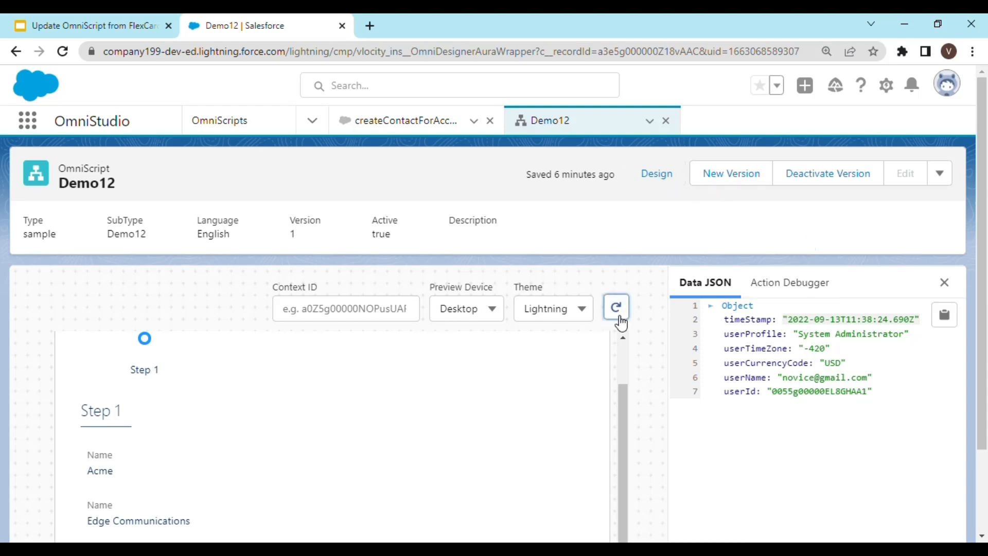
pyautogui.scroll(-2, 700, 388)
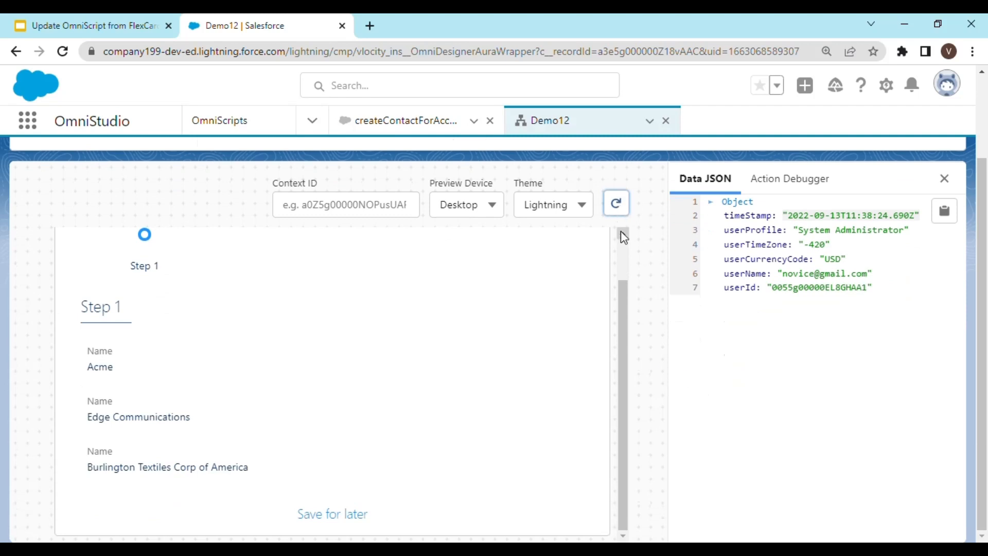
pyautogui.click(618, 204)
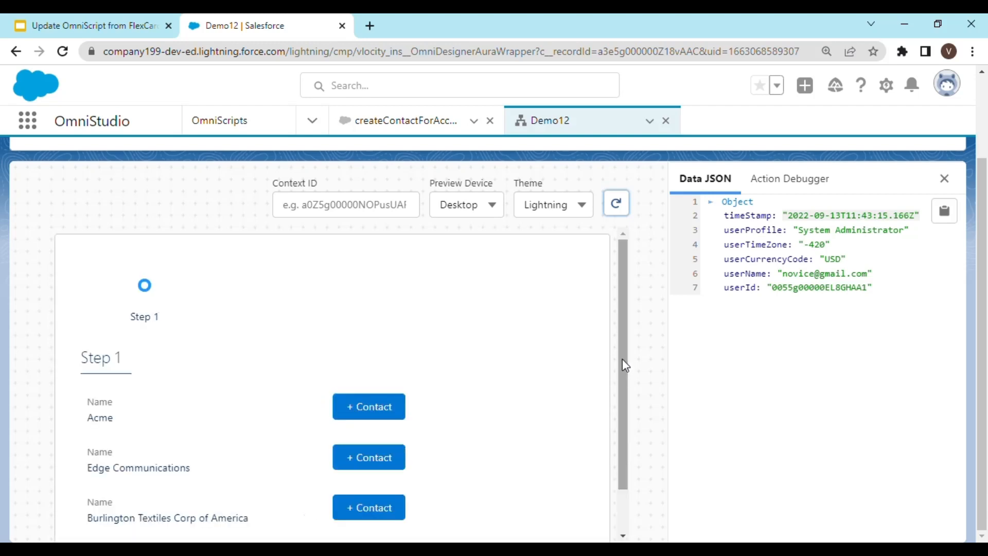
pyautogui.scroll(-1, 506, 394)
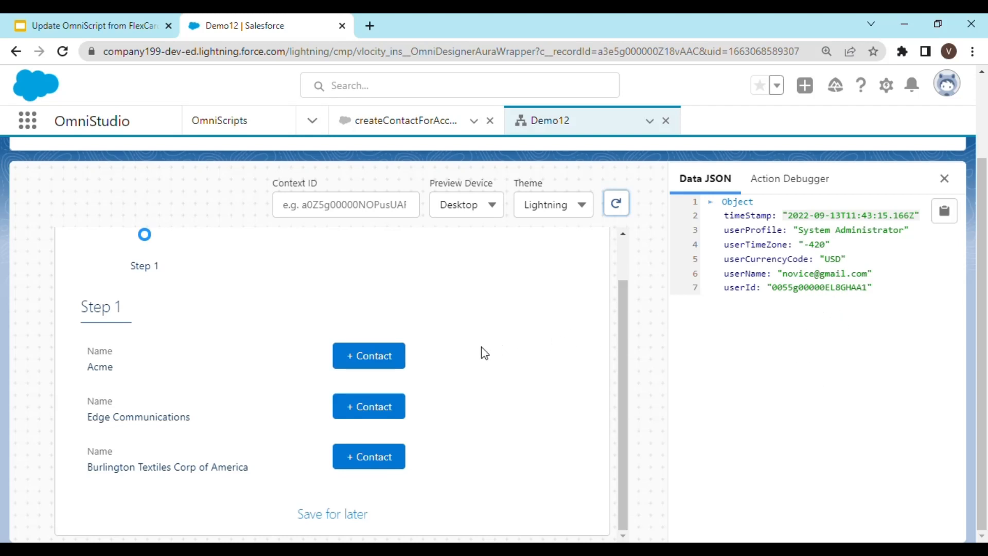
# Test the + Contact buttons in the preview and expand the Data node in the Data JSON.
pyautogui.click(366, 359)
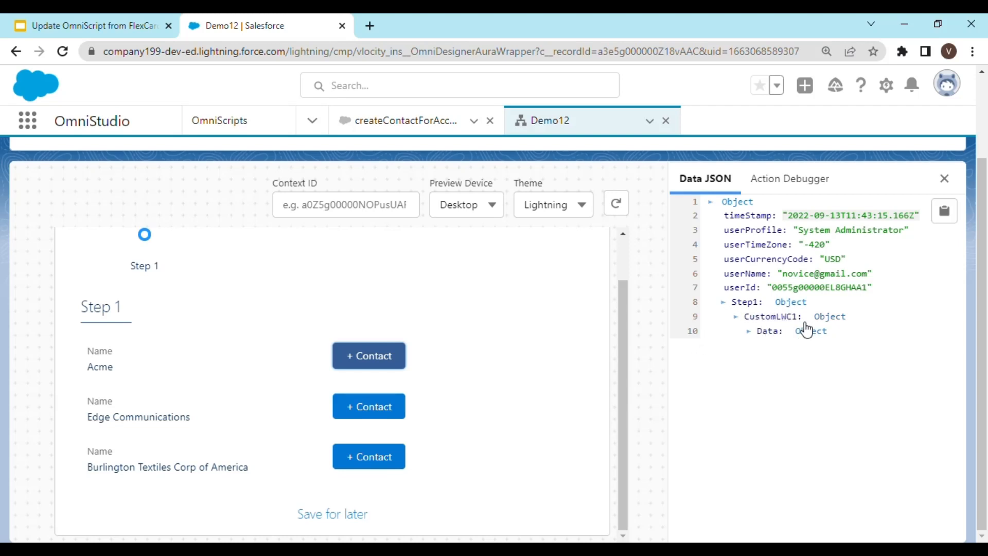
pyautogui.click(755, 336)
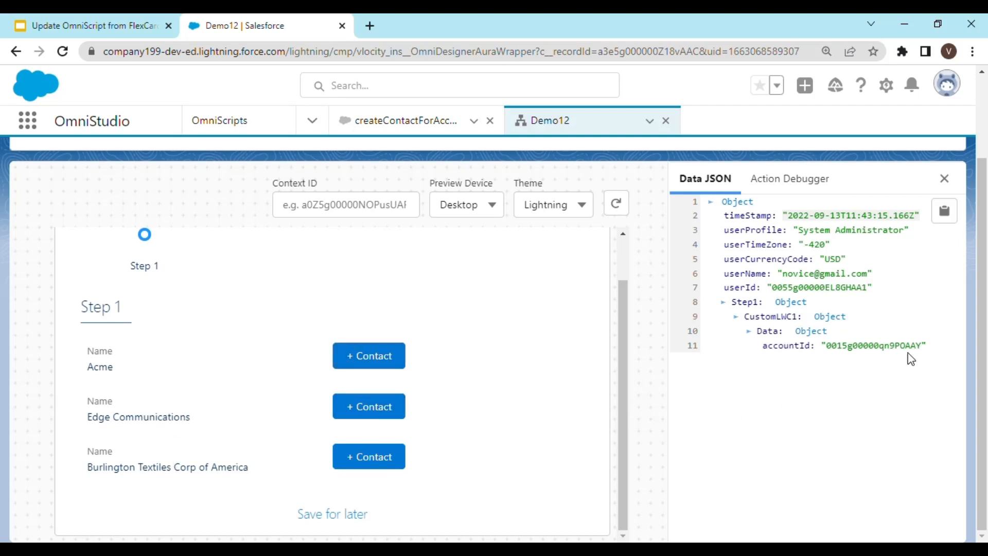
pyautogui.click(391, 412)
pyautogui.click(379, 455)
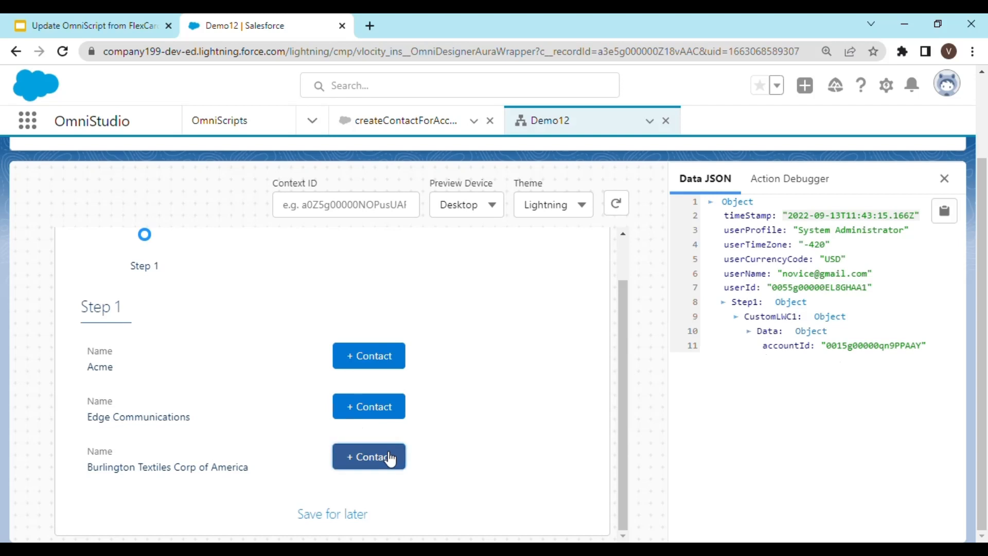
pyautogui.click(779, 336)
# Copy the Data JSON and deactivate the Demo12 OmniScript version.
pyautogui.click(945, 211)
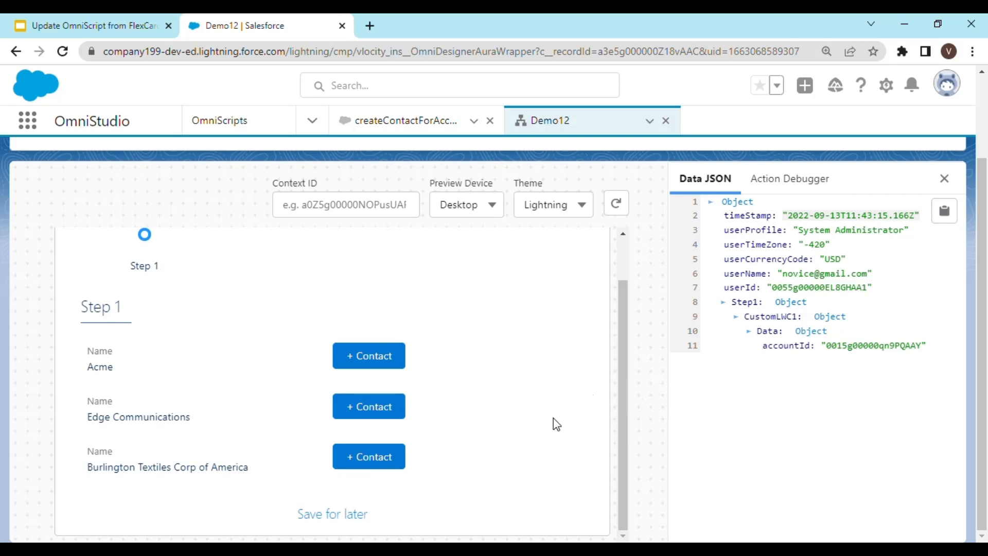
pyautogui.scroll(2, 829, 358)
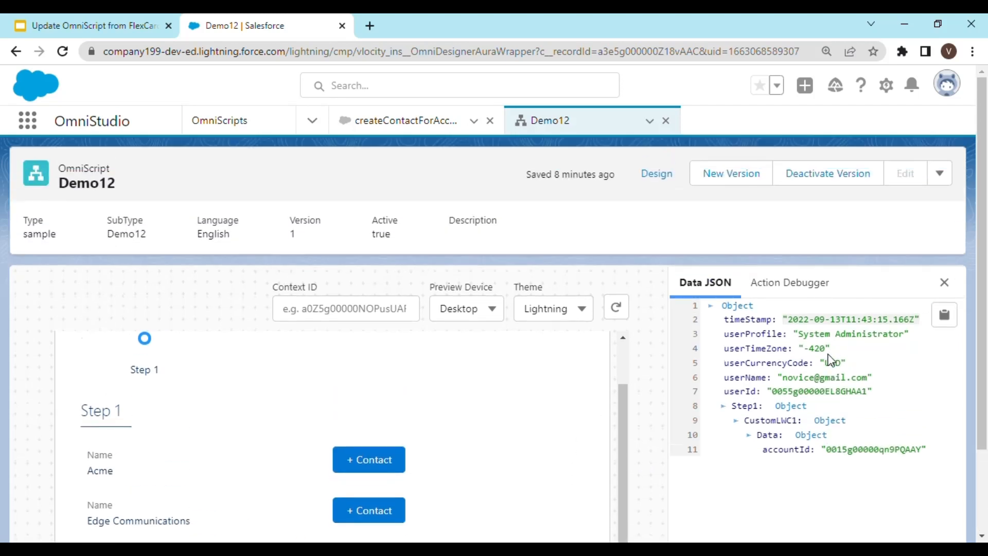
pyautogui.click(838, 187)
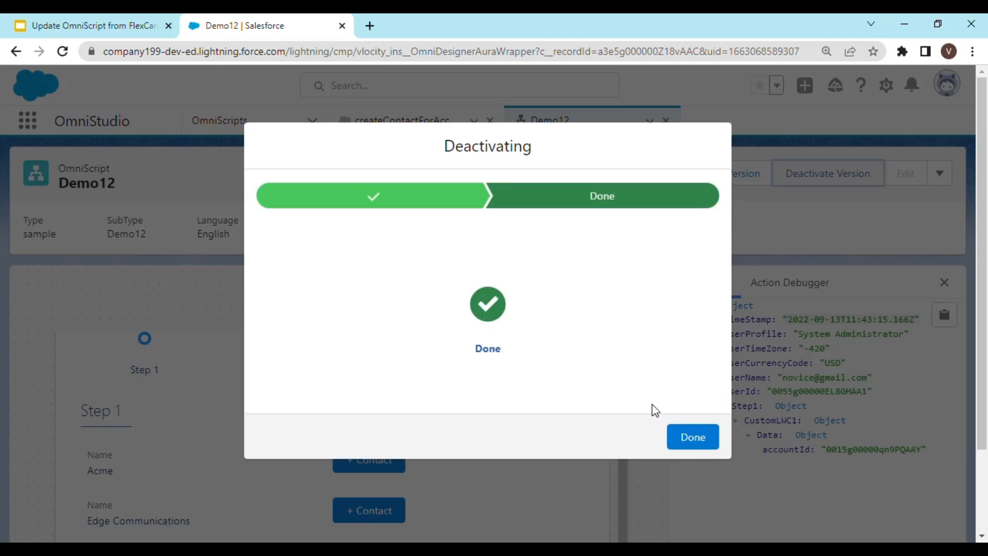
pyautogui.click(699, 443)
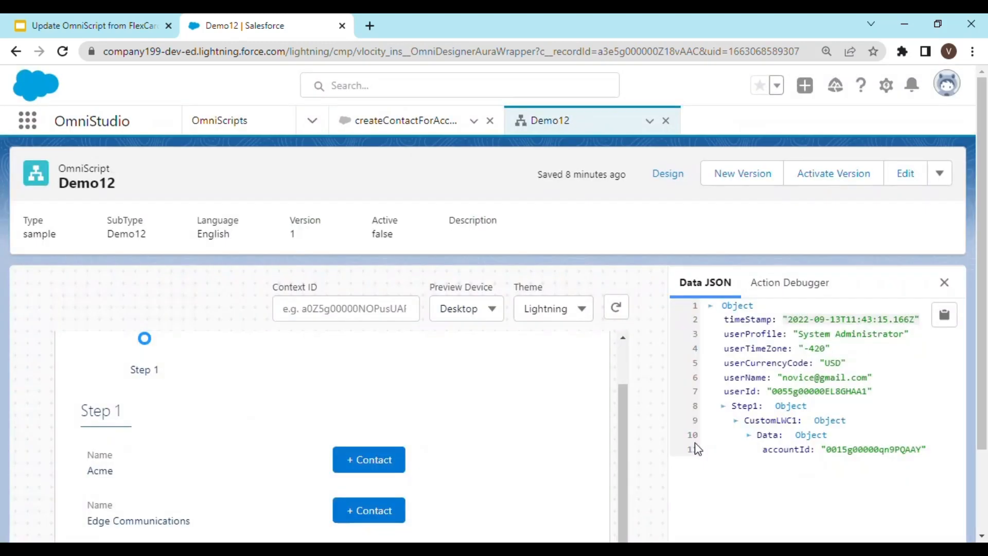
# Open the Demo12 designer and add a DataRaptor Post Action to the OmniScript below Step1.
pyautogui.click(671, 180)
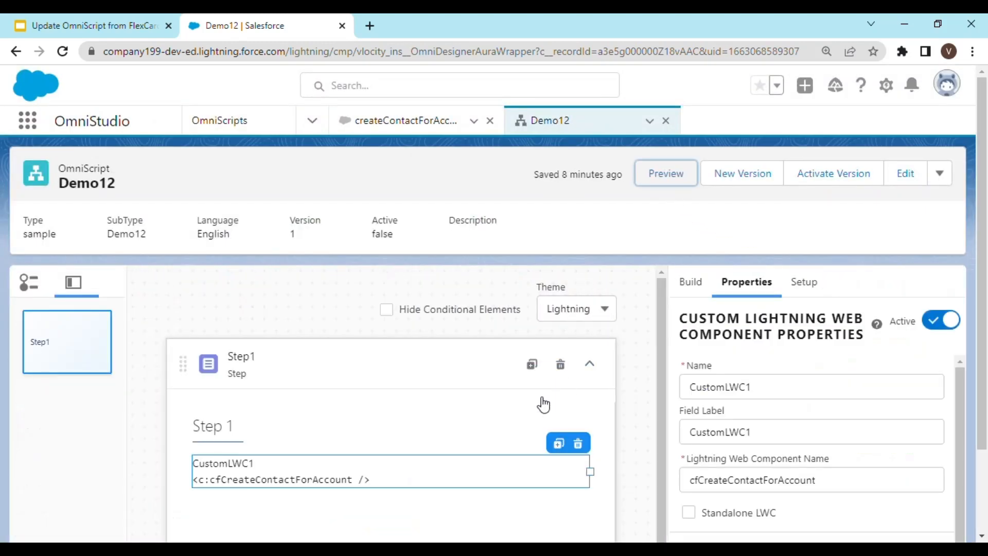
pyautogui.scroll(-2, 632, 399)
pyautogui.scroll(2, 698, 293)
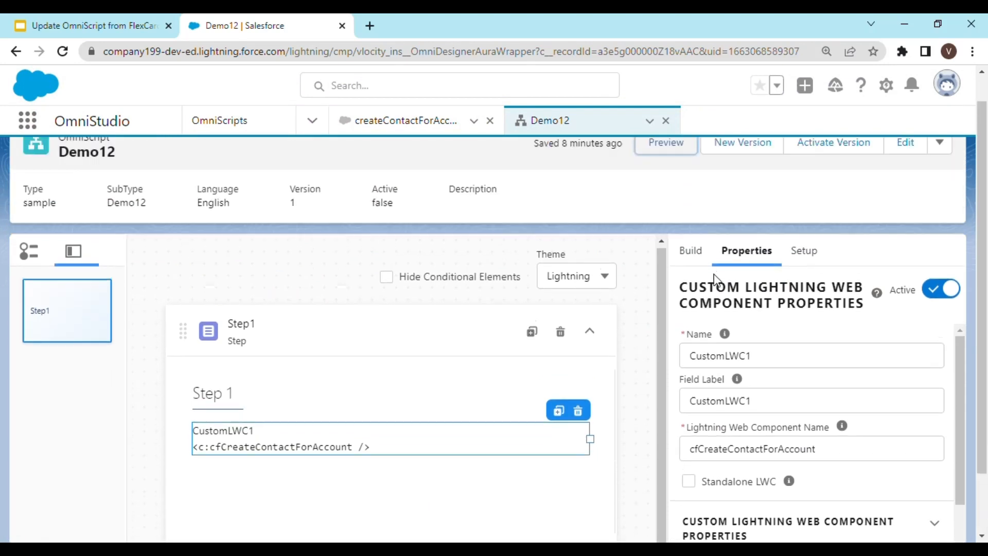
pyautogui.click(692, 251)
pyautogui.click(741, 291)
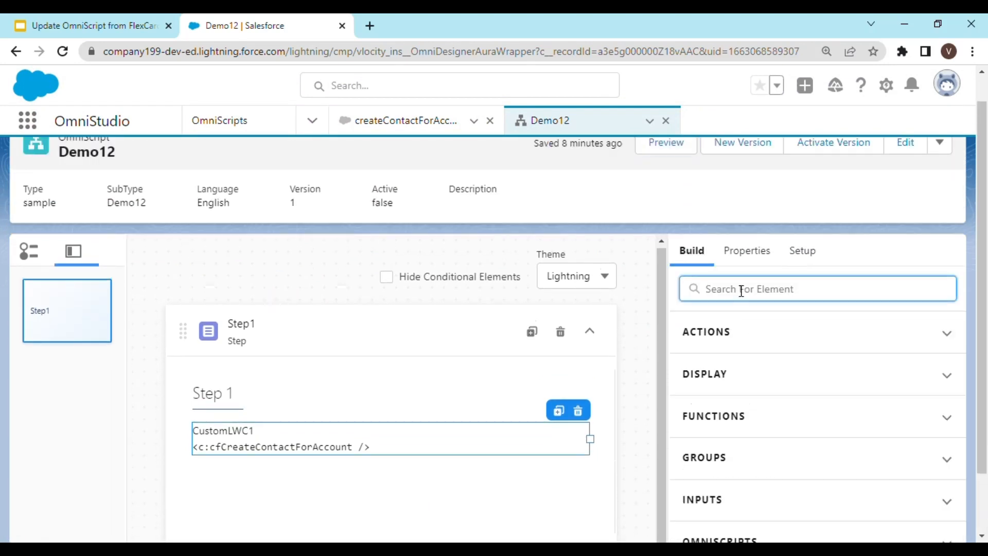
pyautogui.write('data')
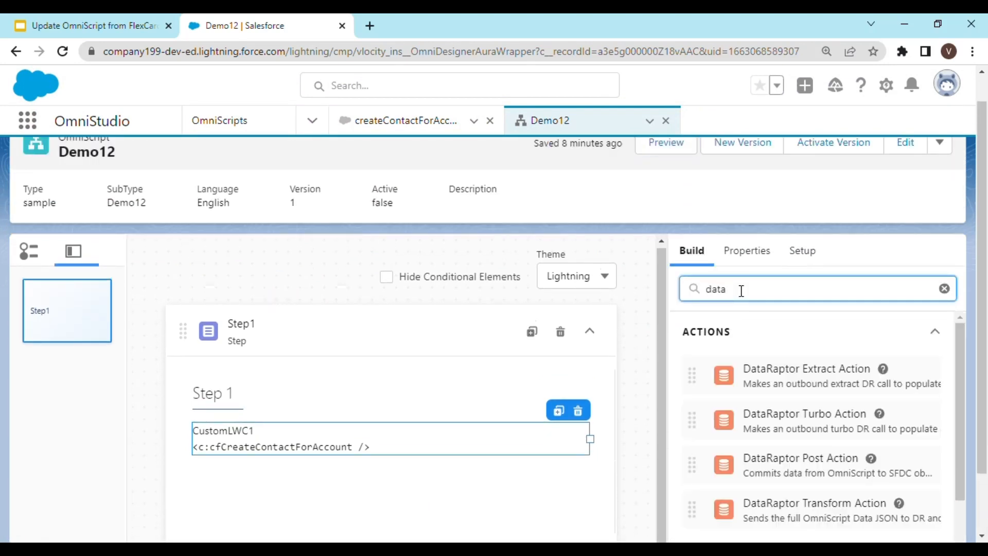
pyautogui.scroll(-2, 772, 396)
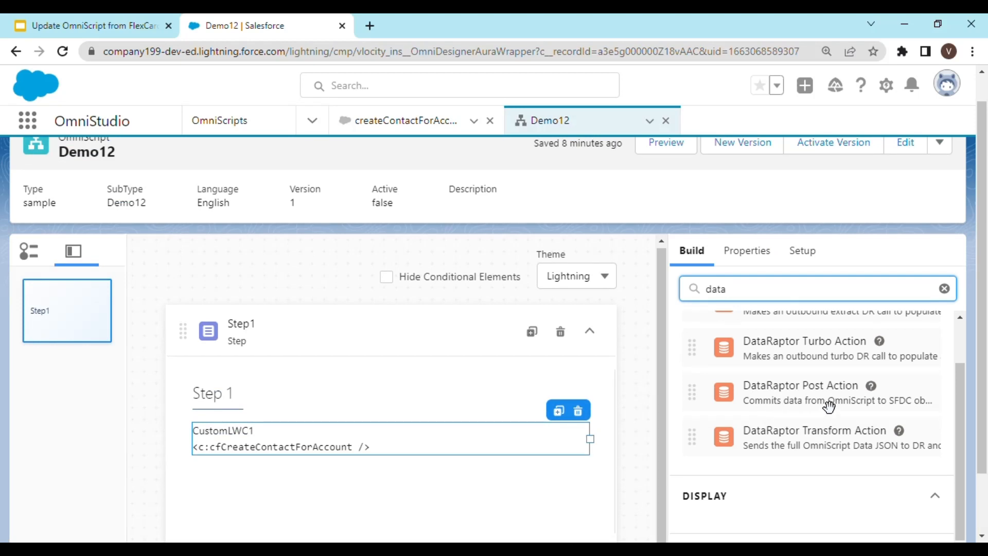
pyautogui.scroll(-1, 439, 413)
pyautogui.moveTo(852, 343); pyautogui.dragTo(381, 480)
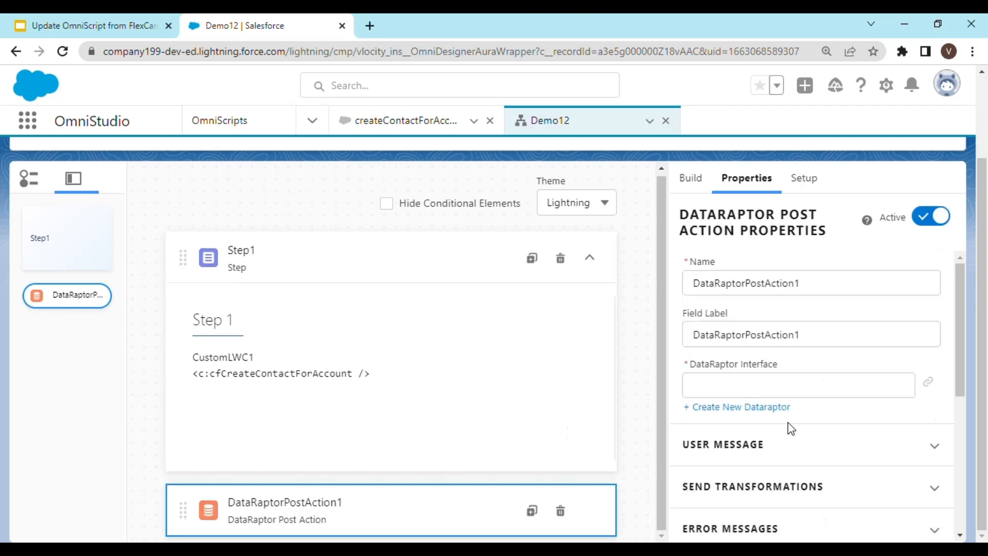
# Create a new DataRaptor named DR_createAccountRelatedContact for the Post Action's interface.
pyautogui.click(762, 392)
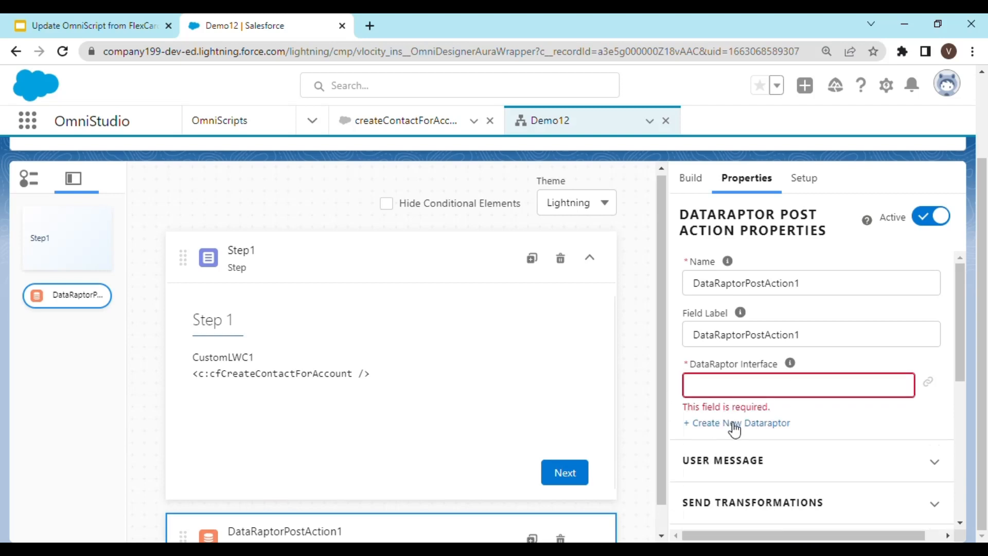
pyautogui.click(734, 423)
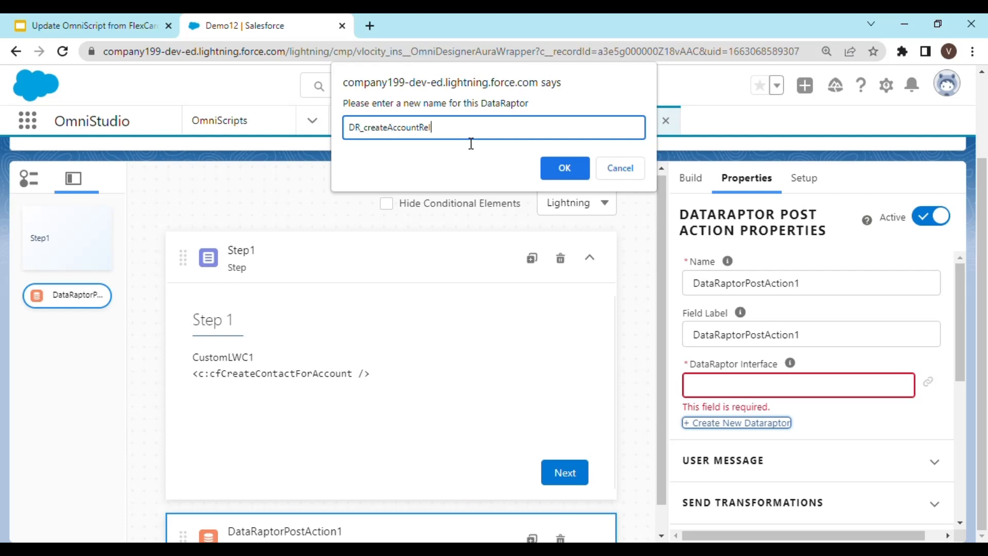
pyautogui.write('atedContact')
pyautogui.press('Return')
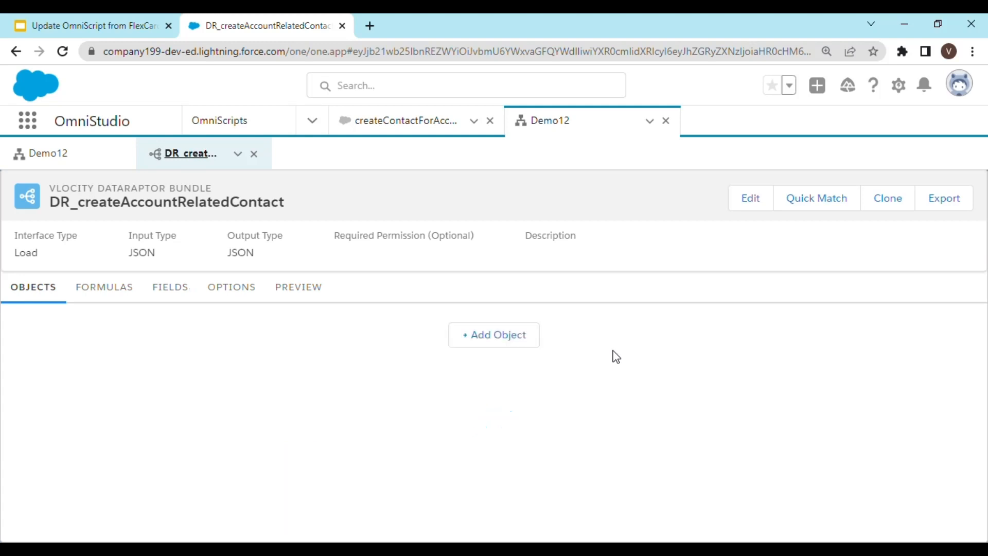
# Add Contact as the object the DataRaptor loads into.
pyautogui.click(501, 340)
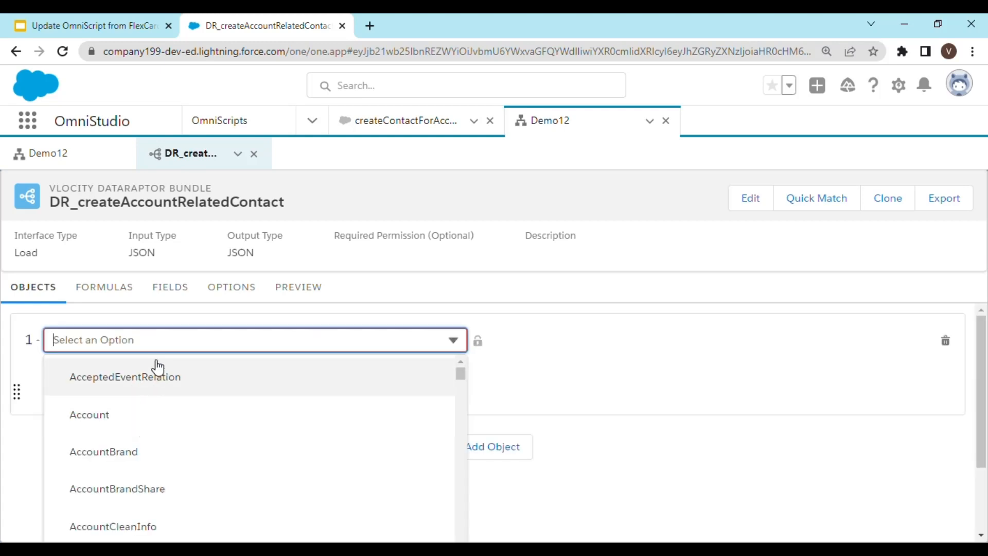
pyautogui.write('contc')
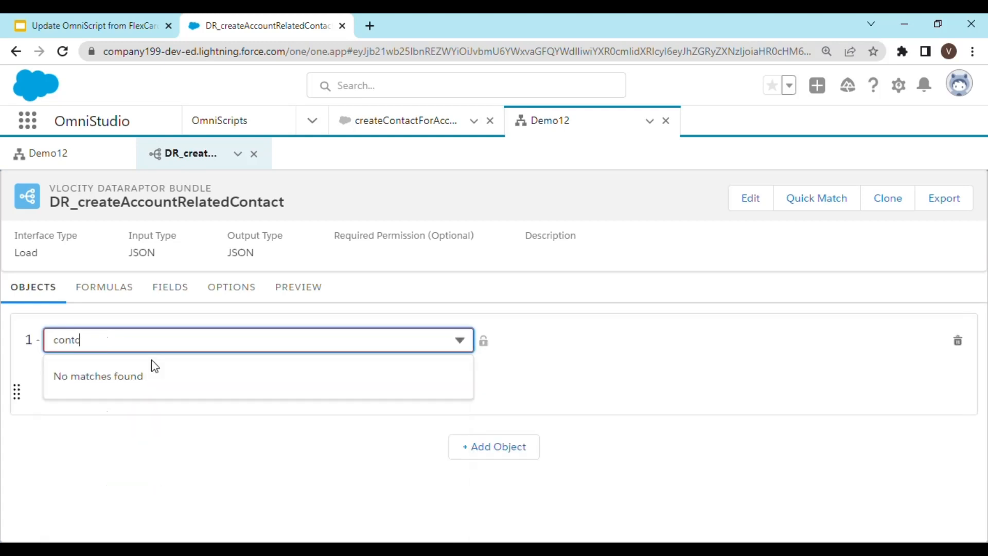
pyautogui.press('BackSpace')
pyautogui.write('a')
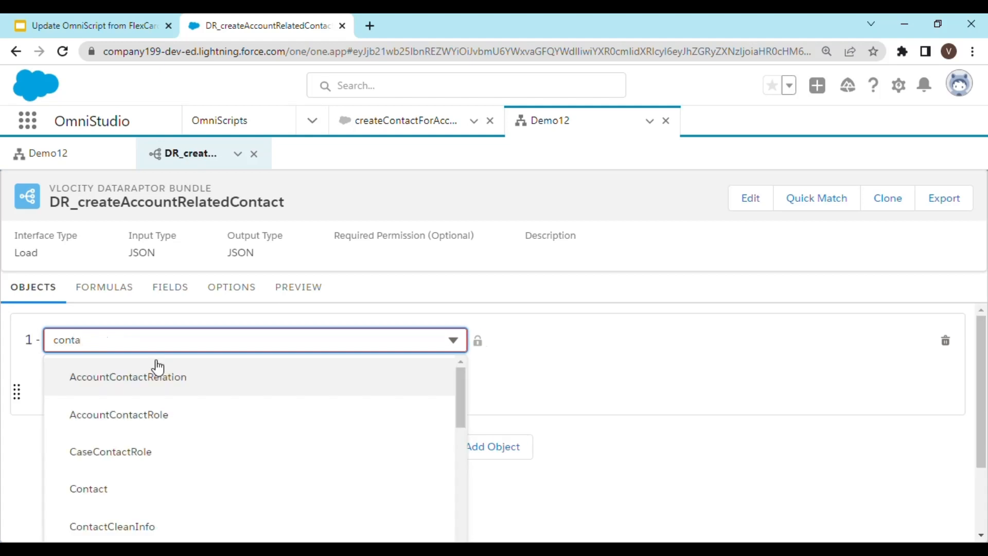
pyautogui.click(140, 487)
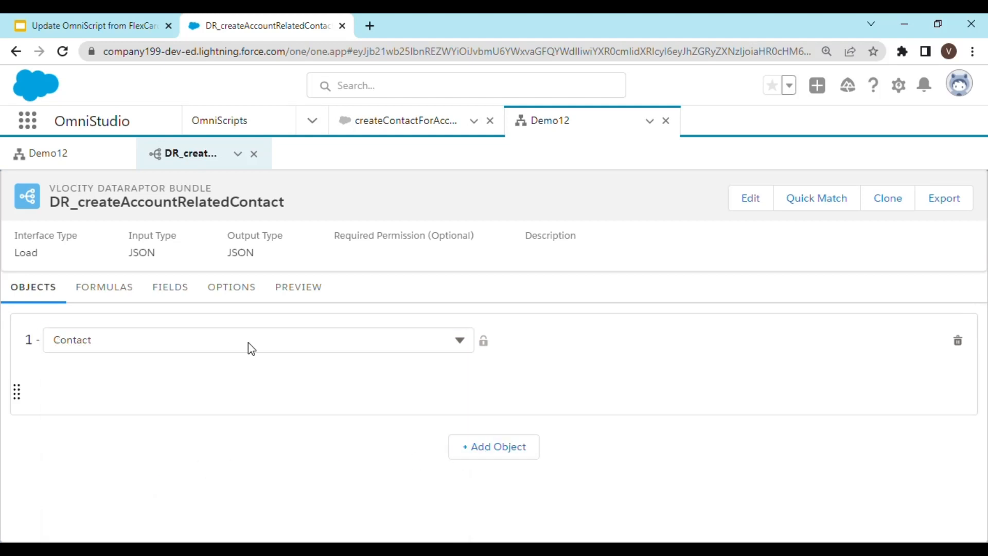
# Replace the DataRaptor's Input JSON on the Fields tab with the copied OmniScript Data JSON.
pyautogui.click(128, 286)
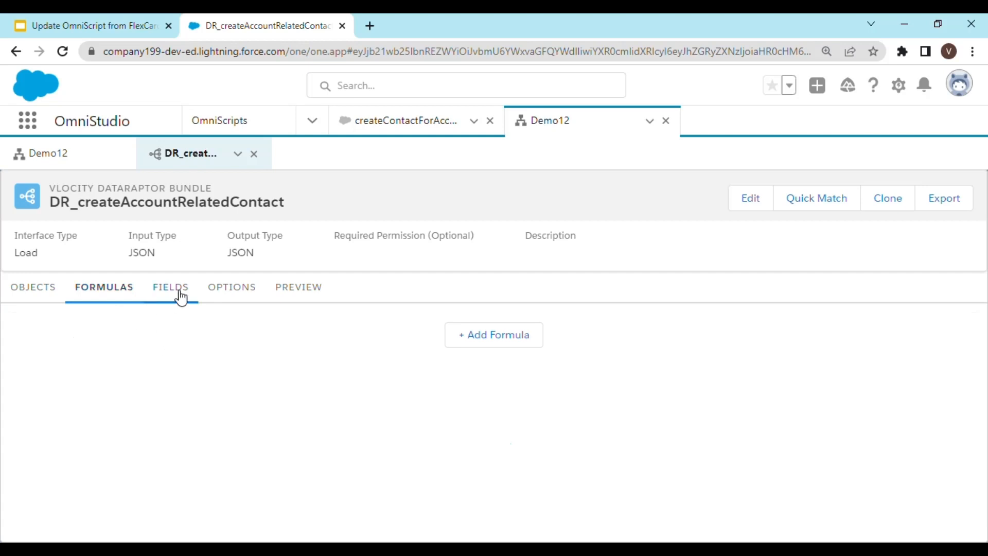
pyautogui.click(181, 297)
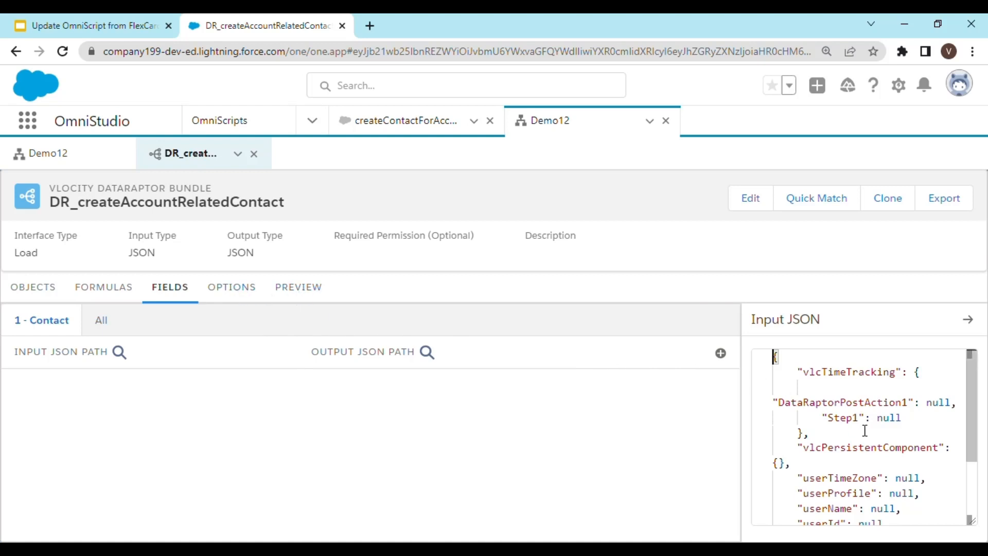
pyautogui.scroll(-3, 864, 430)
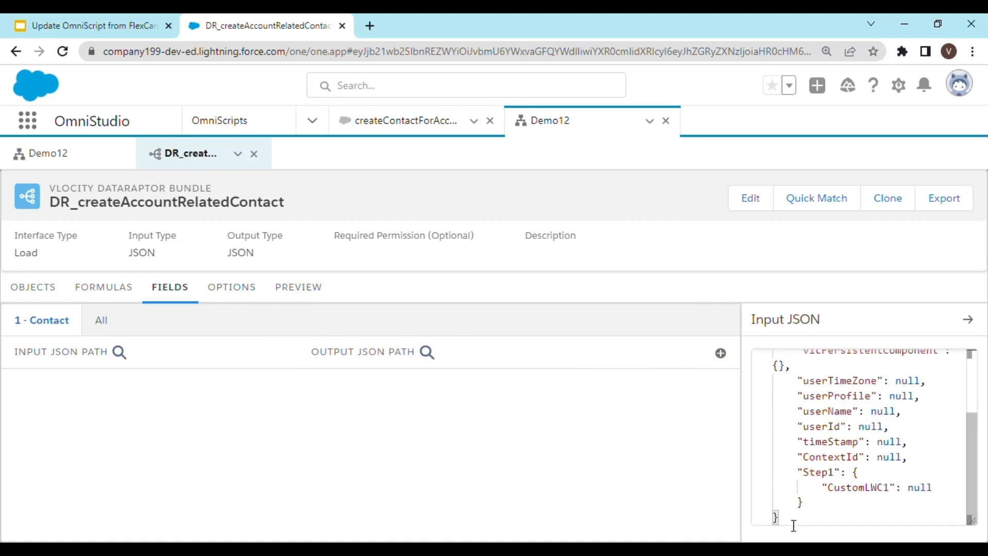
pyautogui.moveTo(779, 518); pyautogui.dragTo(766, 342)
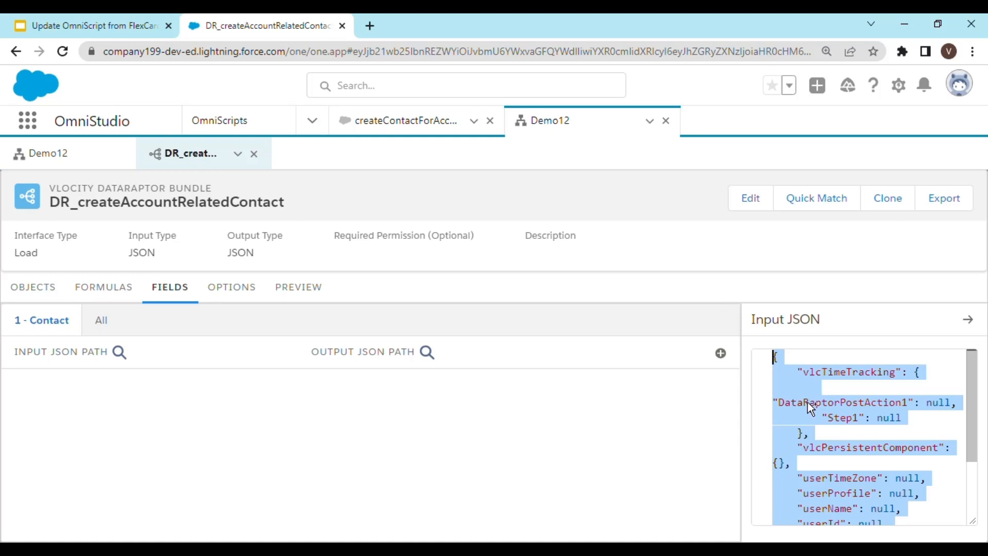
pyautogui.hotkey('ctrl', 'v')
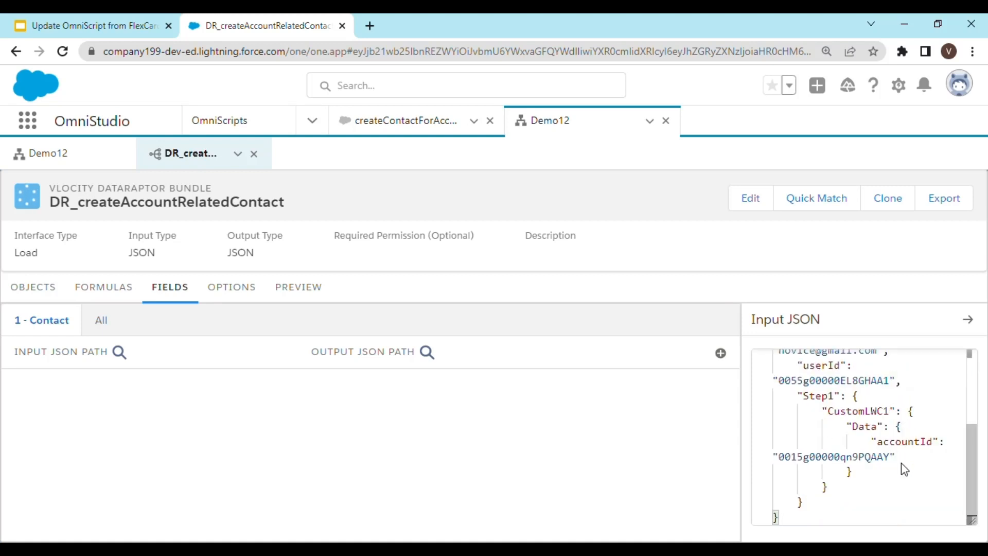
pyautogui.scroll(5, 901, 466)
pyautogui.scroll(-5, 900, 461)
pyautogui.scroll(5, 899, 457)
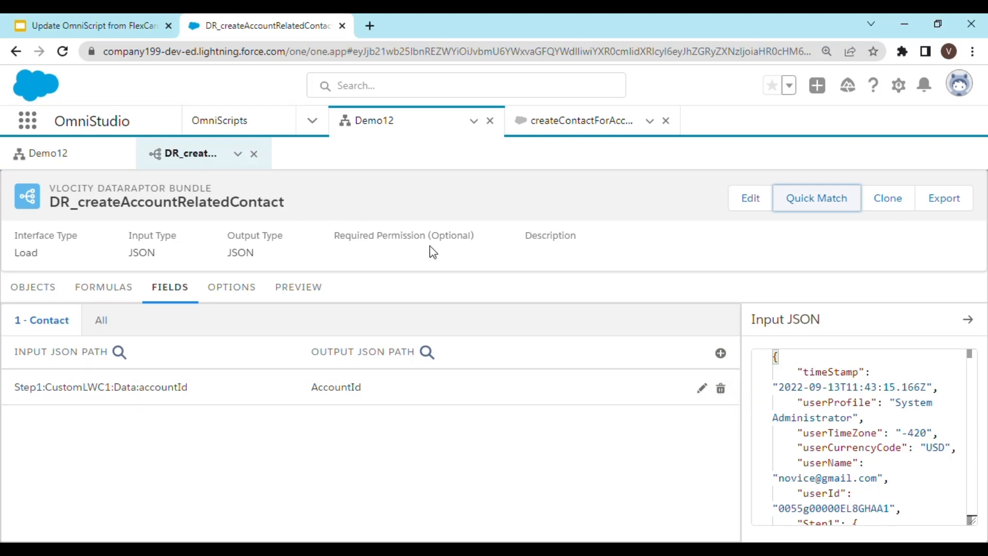
# Return to the Demo12 OmniScript and review the DataRaptor Post Action's properties.
pyautogui.click(72, 161)
pyautogui.scroll(-3, 581, 418)
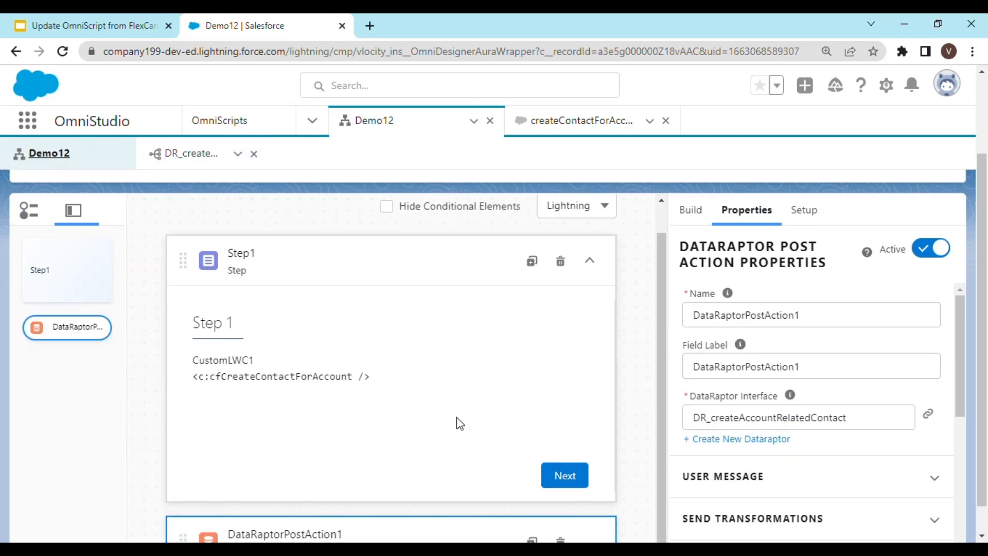
pyautogui.scroll(-1, 490, 412)
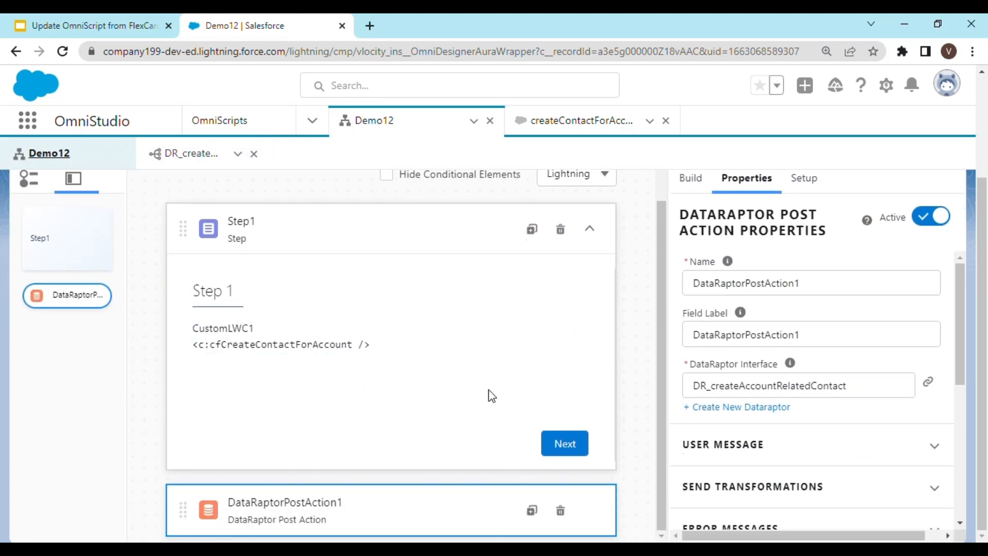
pyautogui.scroll(1, 634, 391)
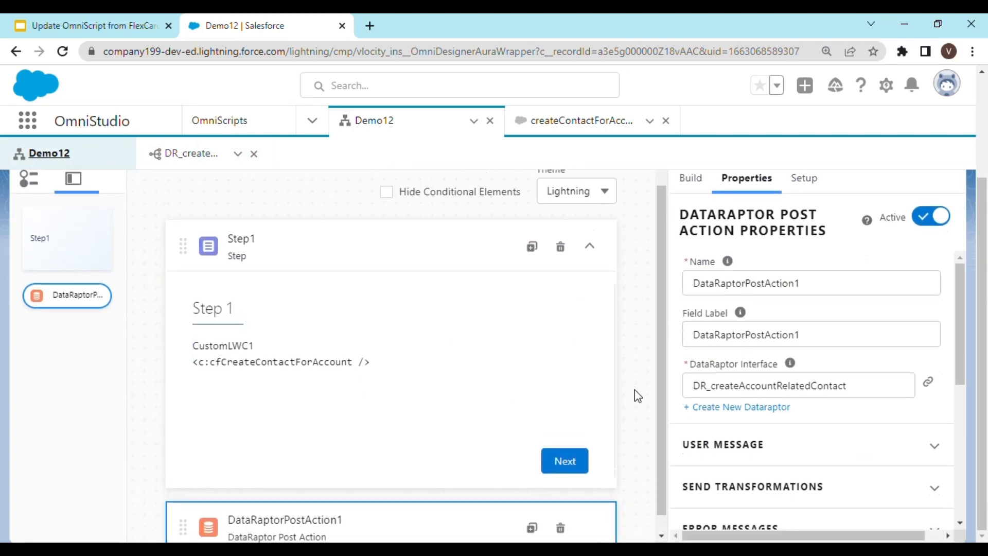
pyautogui.scroll(3, 741, 329)
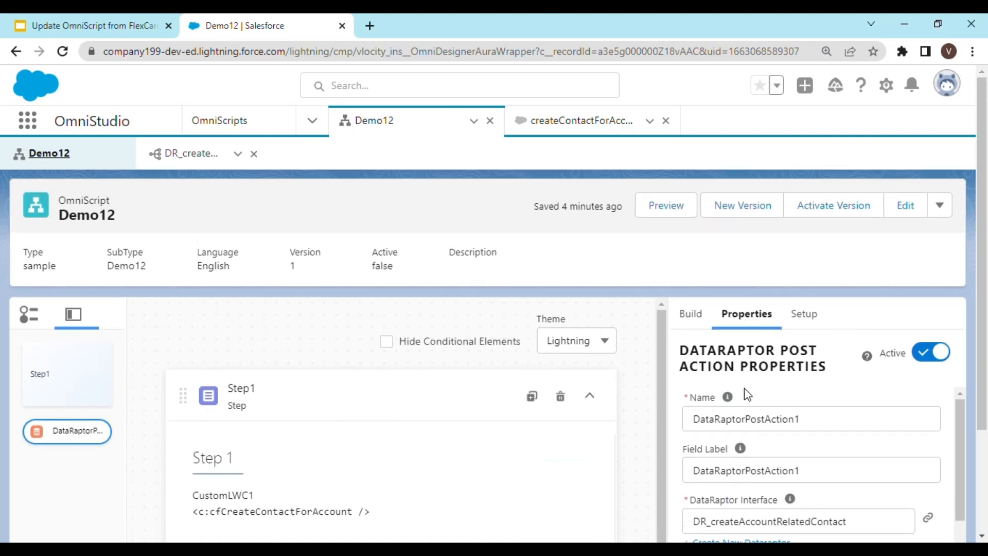
pyautogui.scroll(-3, 748, 395)
pyautogui.scroll(-4, 566, 433)
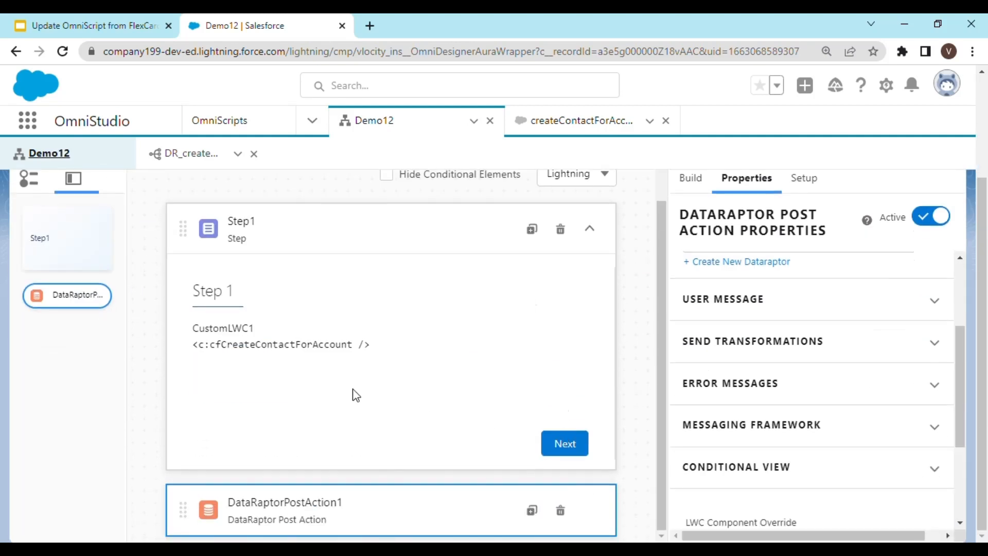
pyautogui.scroll(3, 715, 236)
# Add a Block element into Step1 beneath the custom LWC.
pyautogui.click(697, 314)
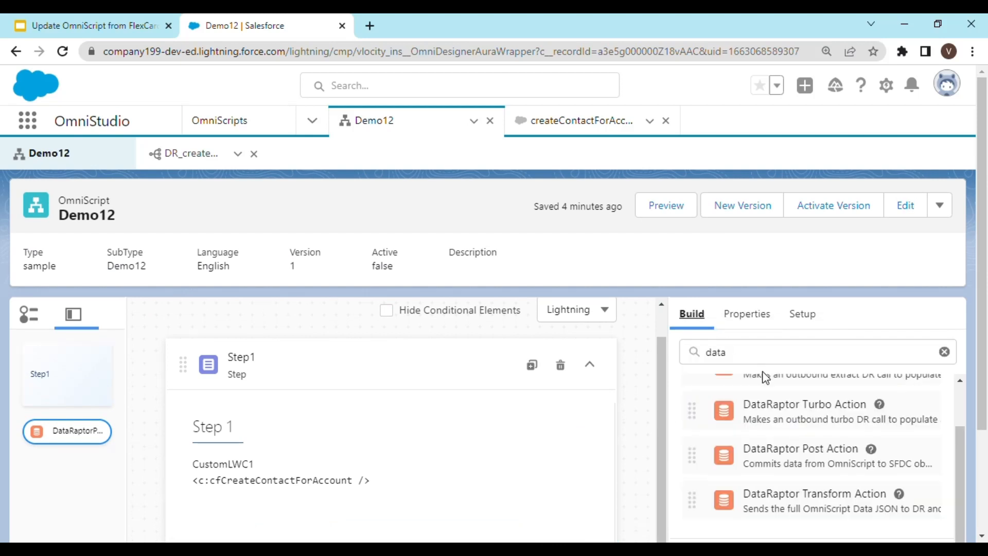
pyautogui.moveTo(761, 359); pyautogui.dragTo(687, 361)
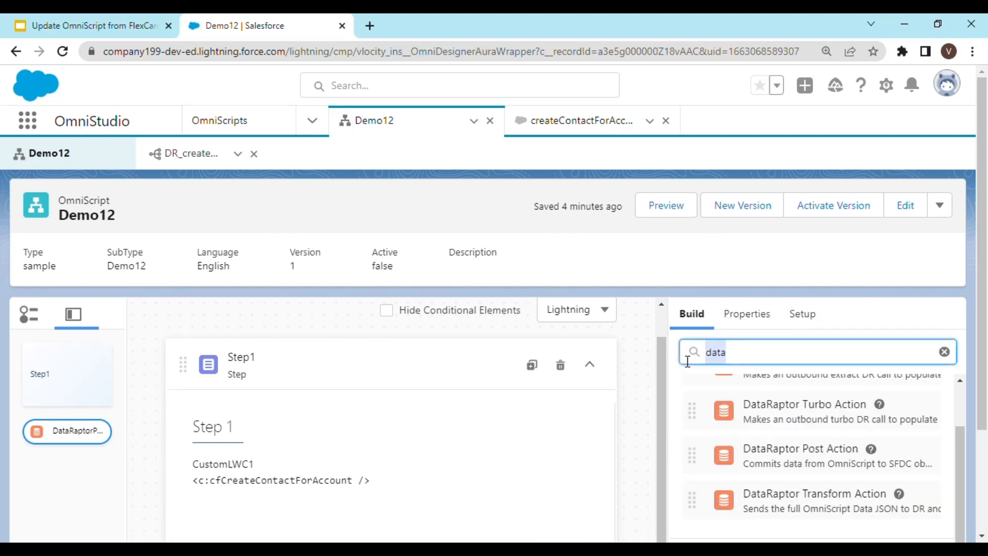
pyautogui.write('blok')
pyautogui.press('BackSpace')
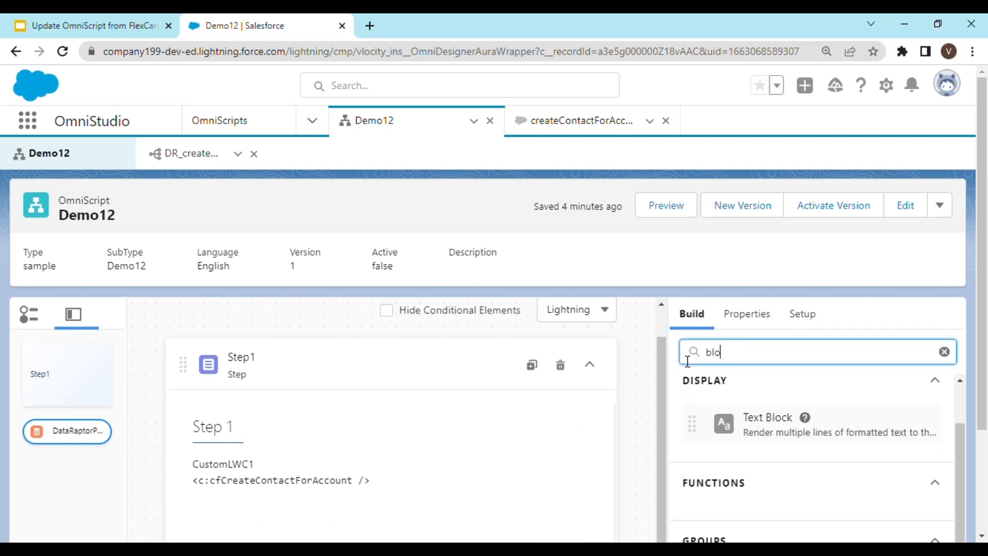
pyautogui.write('ck')
pyautogui.scroll(-3, 688, 368)
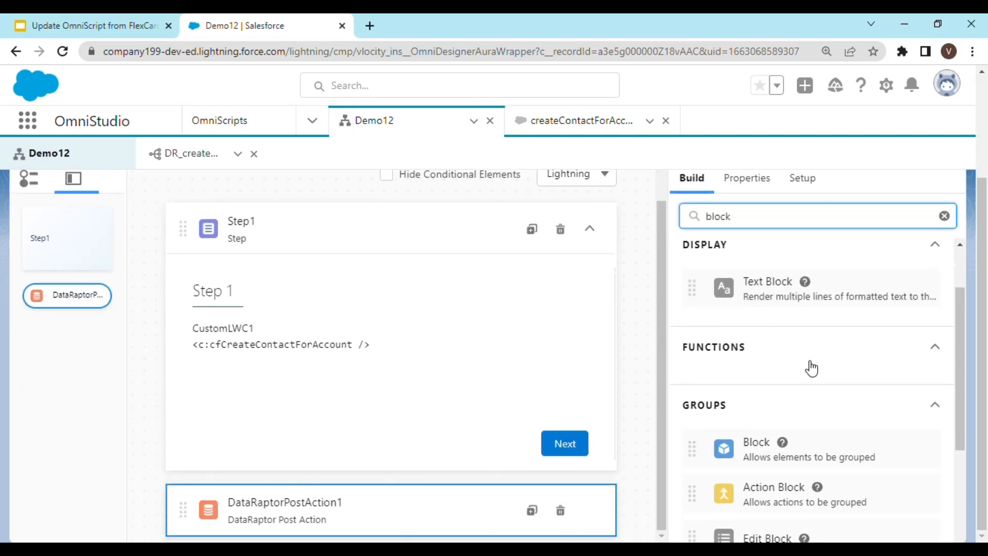
pyautogui.scroll(-3, 792, 380)
pyautogui.moveTo(788, 291); pyautogui.dragTo(310, 381)
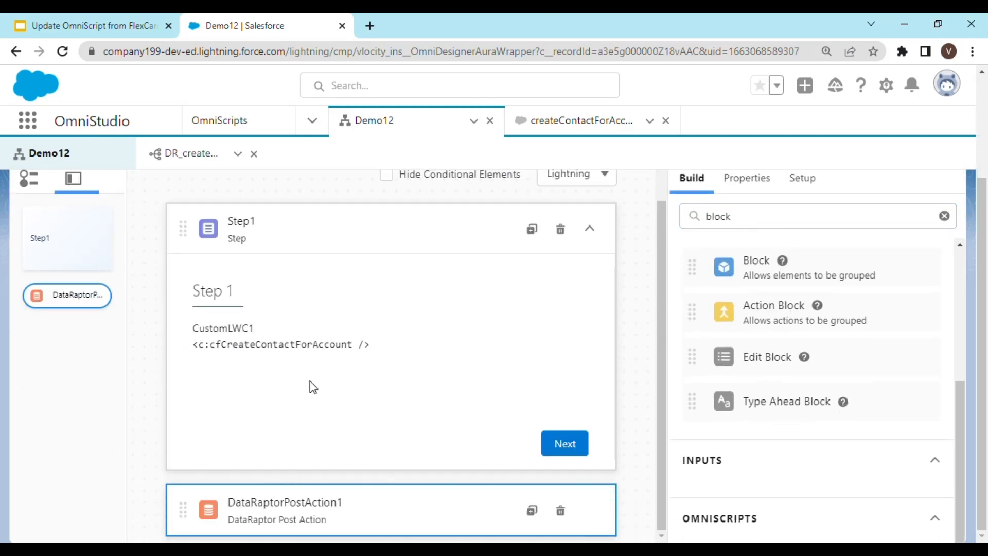
# Give Block1 a conditional view rule showing it only when CustomLWC1:Data:accountId does not equal null.
pyautogui.scroll(-1, 346, 401)
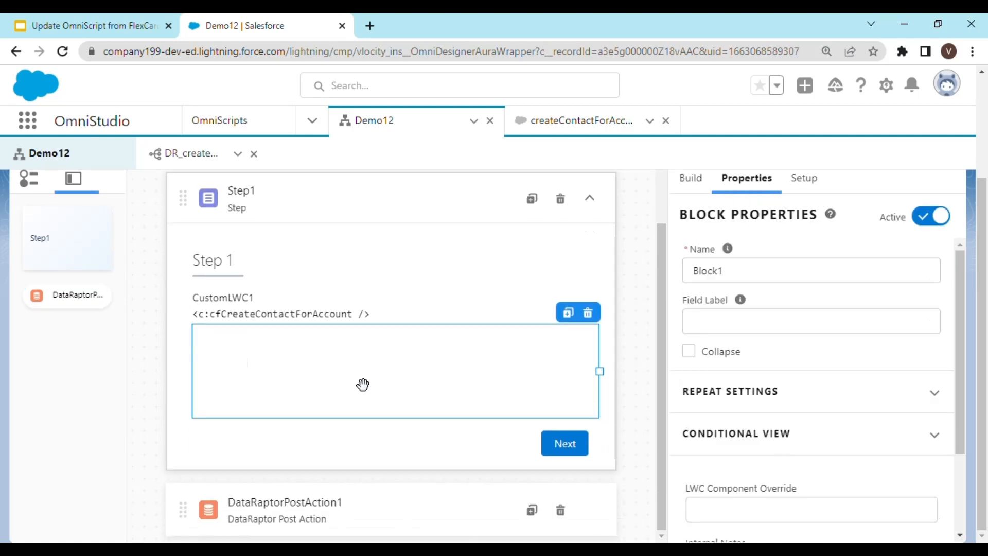
pyautogui.click(782, 436)
pyautogui.scroll(-4, 829, 435)
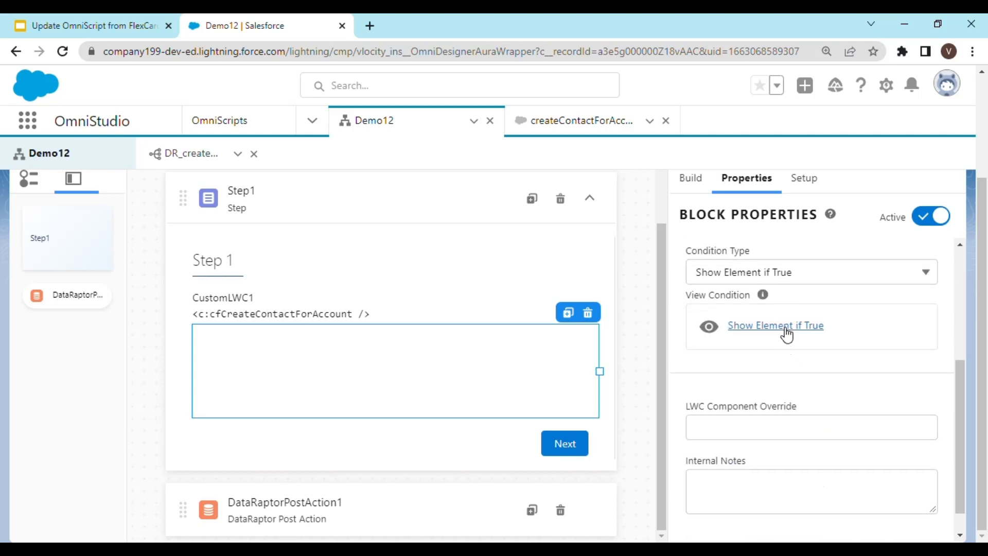
pyautogui.click(786, 334)
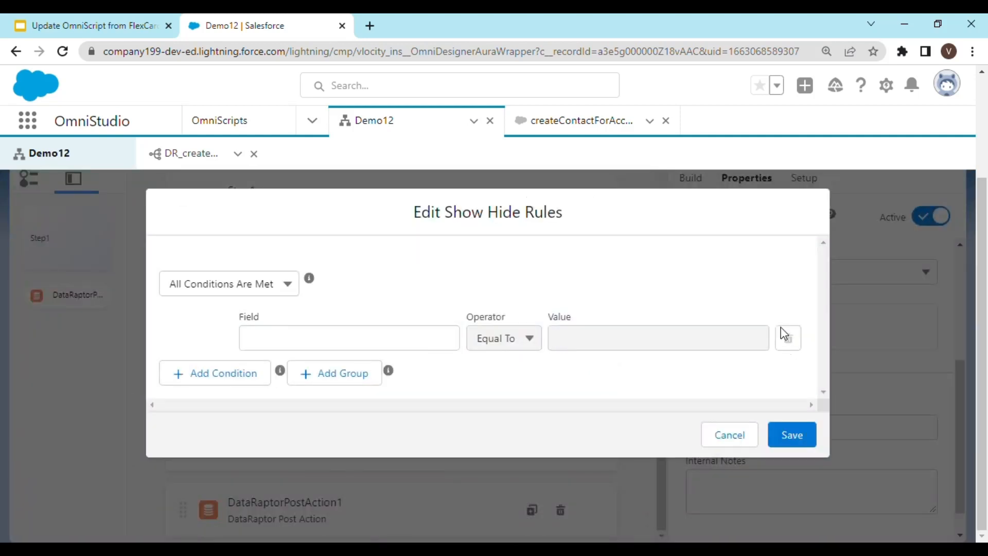
pyautogui.click(303, 353)
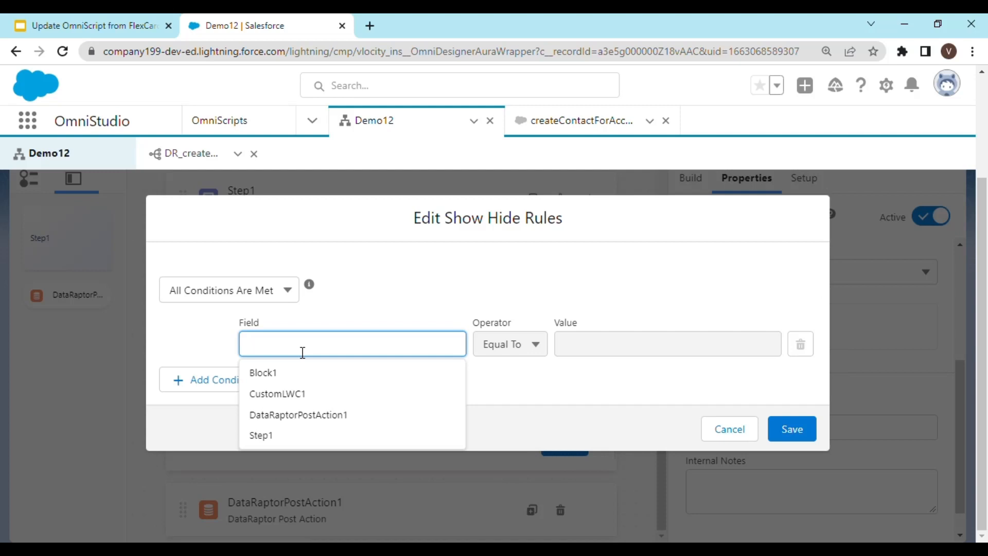
pyautogui.click(309, 393)
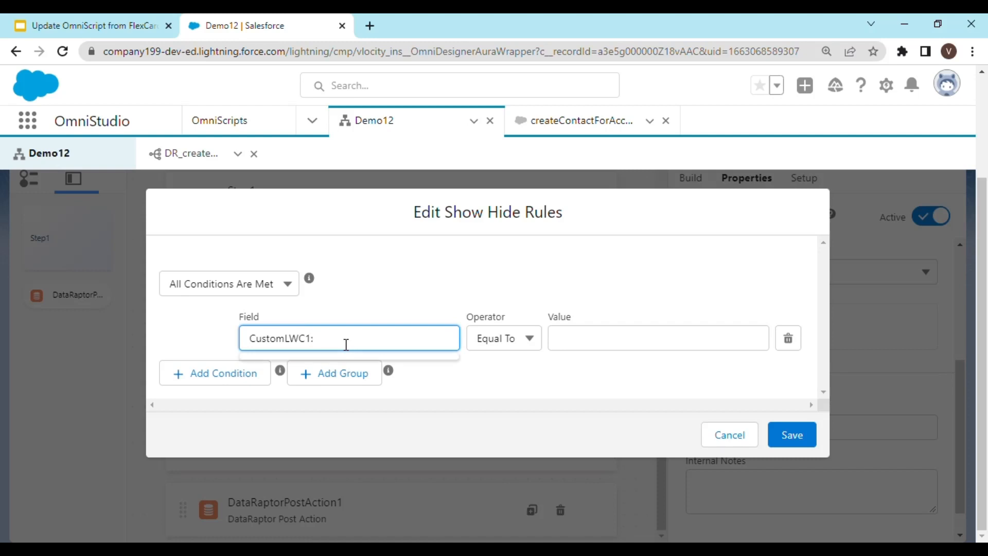
pyautogui.write('Data:accountId')
pyautogui.click(531, 341)
pyautogui.scroll(-2, 547, 352)
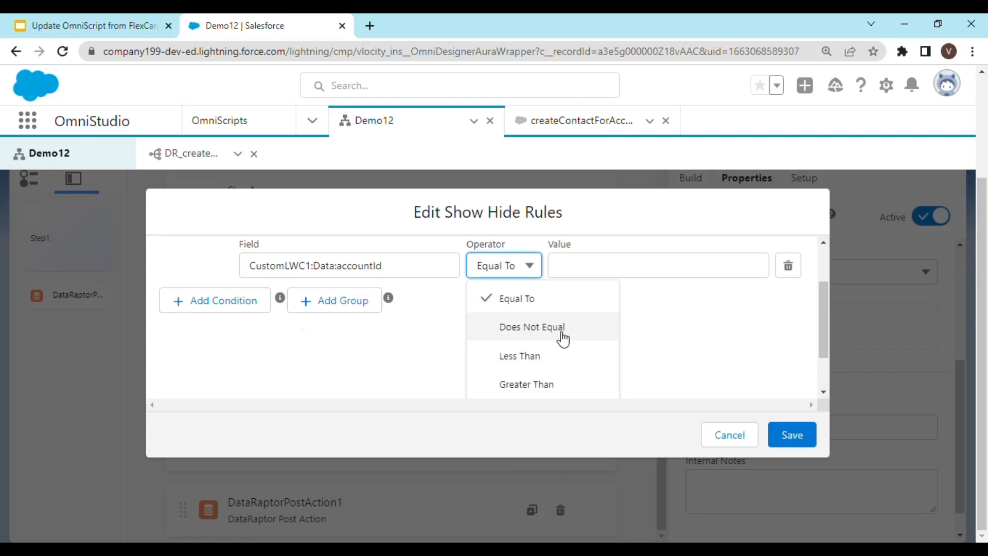
pyautogui.click(563, 339)
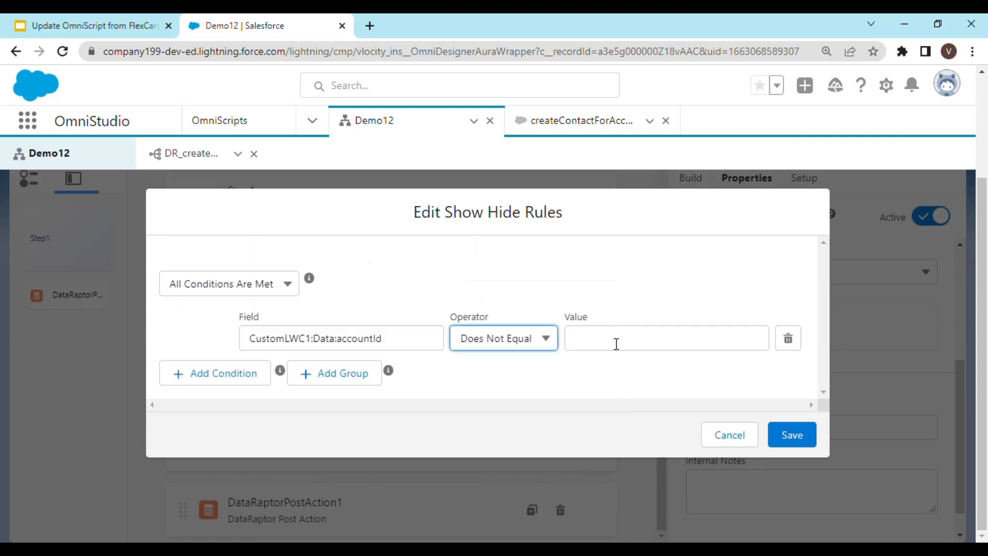
pyautogui.click(792, 435)
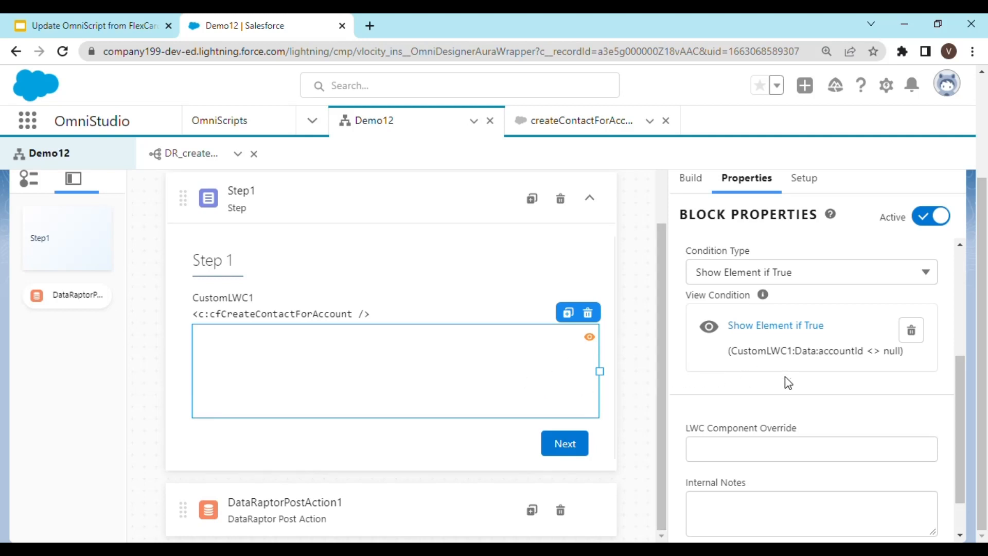
# Find the Text input element among the input elements and add it into Block1.
pyautogui.scroll(1, 787, 384)
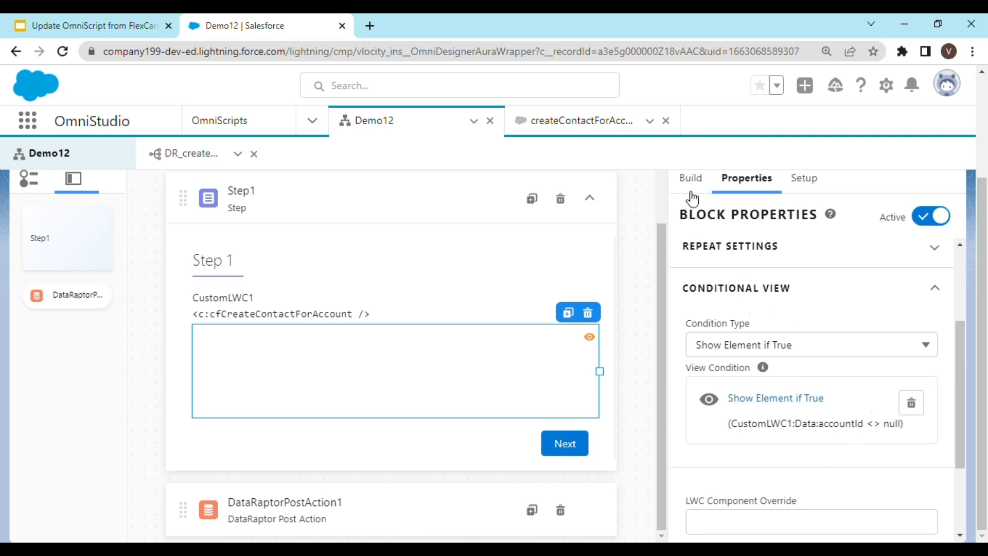
pyautogui.scroll(2, 721, 308)
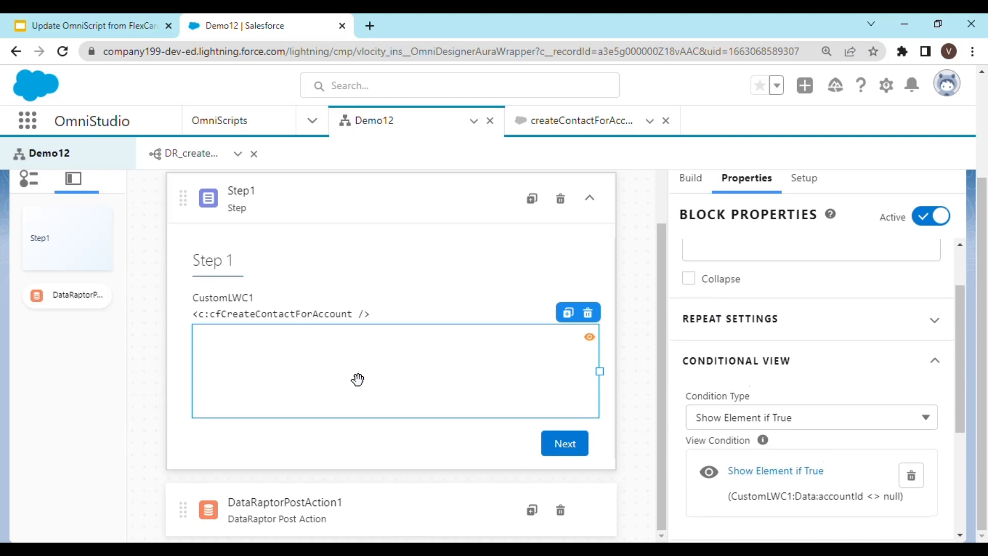
pyautogui.scroll(2, 715, 359)
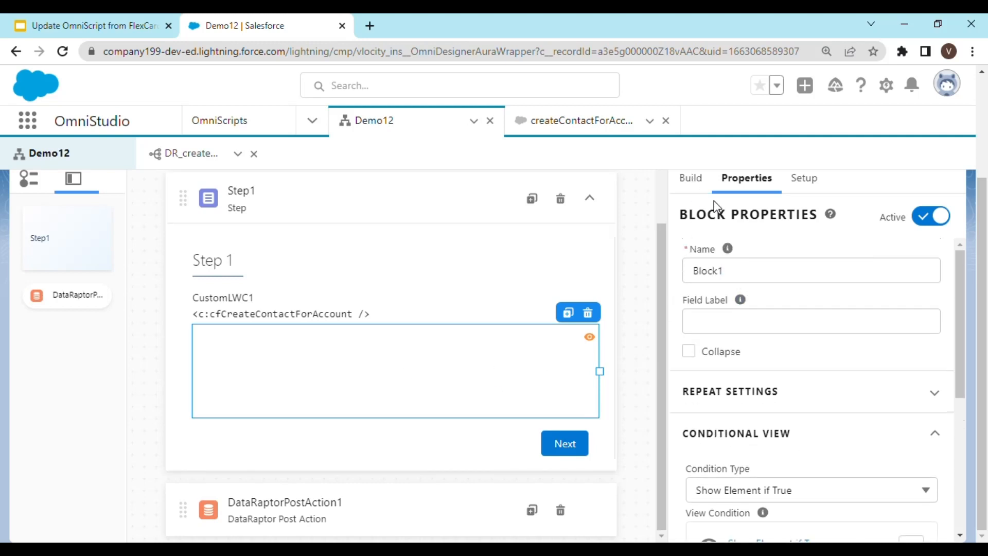
pyautogui.click(698, 185)
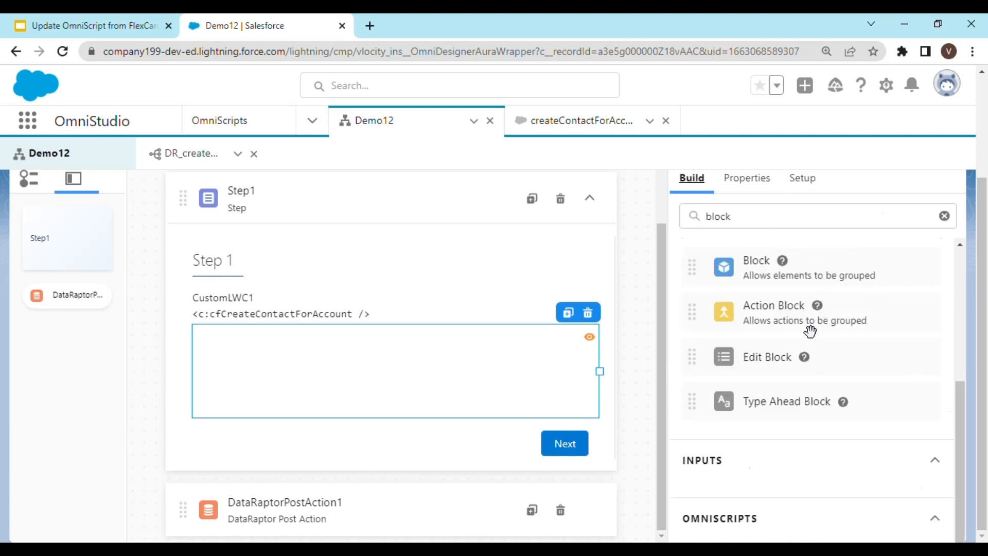
pyautogui.click(766, 222)
pyautogui.doubleClick(712, 222)
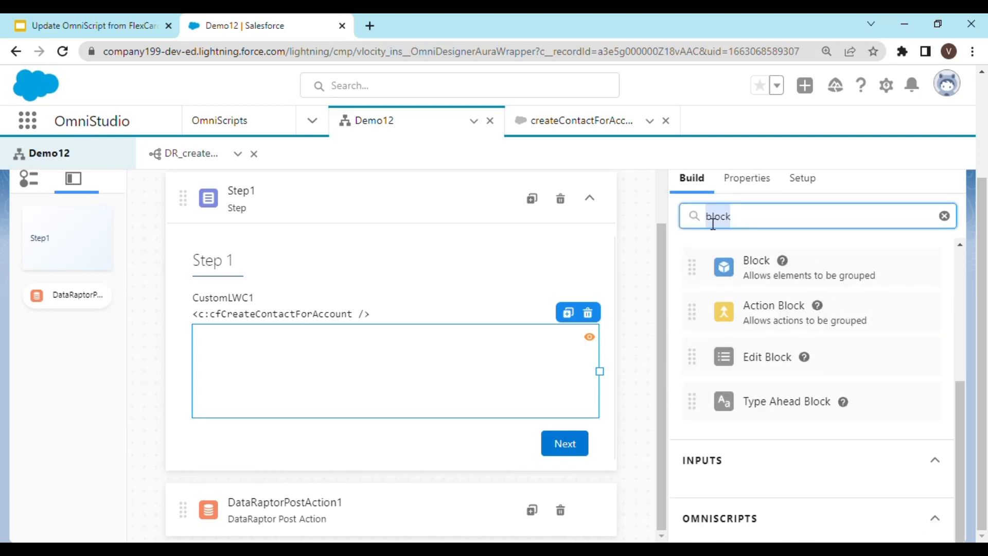
pyautogui.write('input')
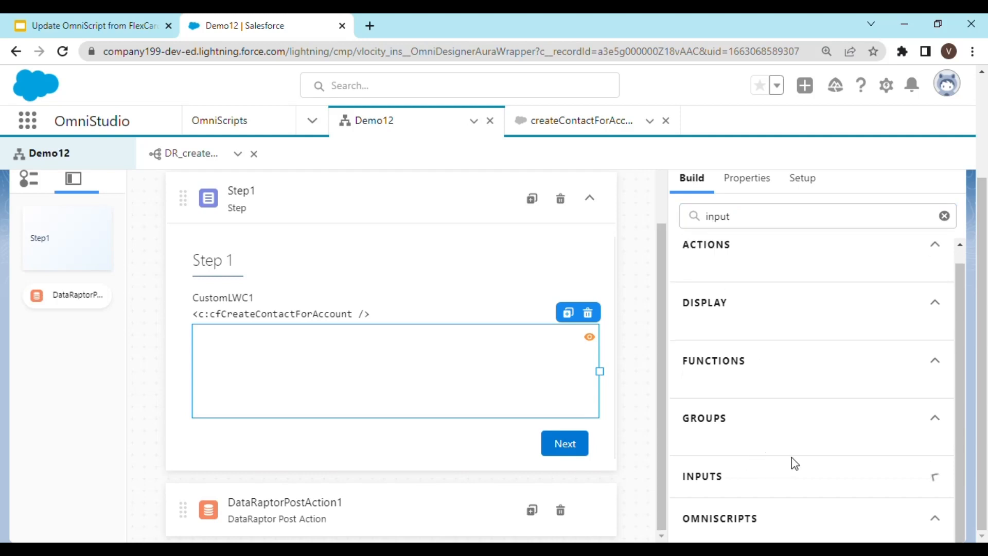
pyautogui.click(759, 474)
pyautogui.click(765, 471)
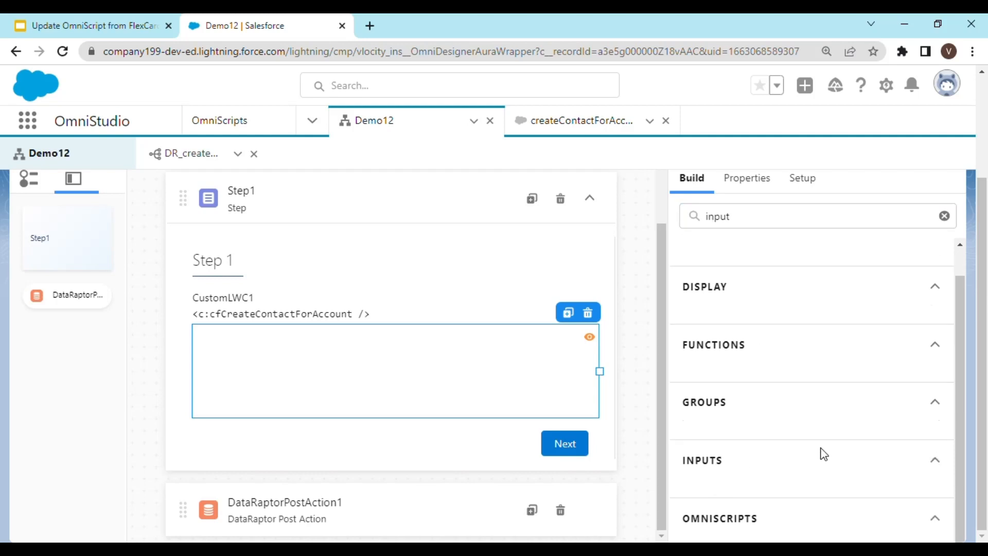
pyautogui.click(945, 217)
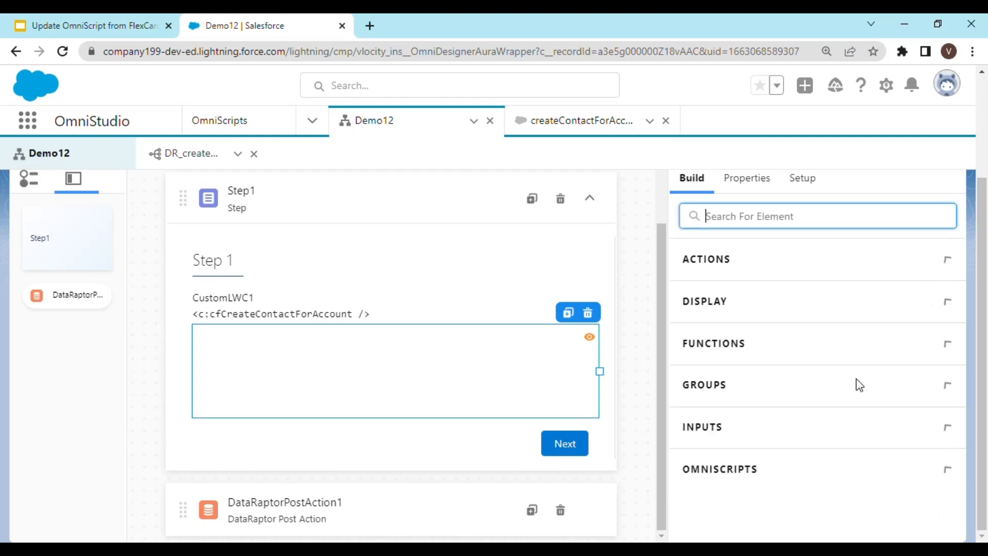
pyautogui.click(776, 440)
pyautogui.scroll(-4, 818, 441)
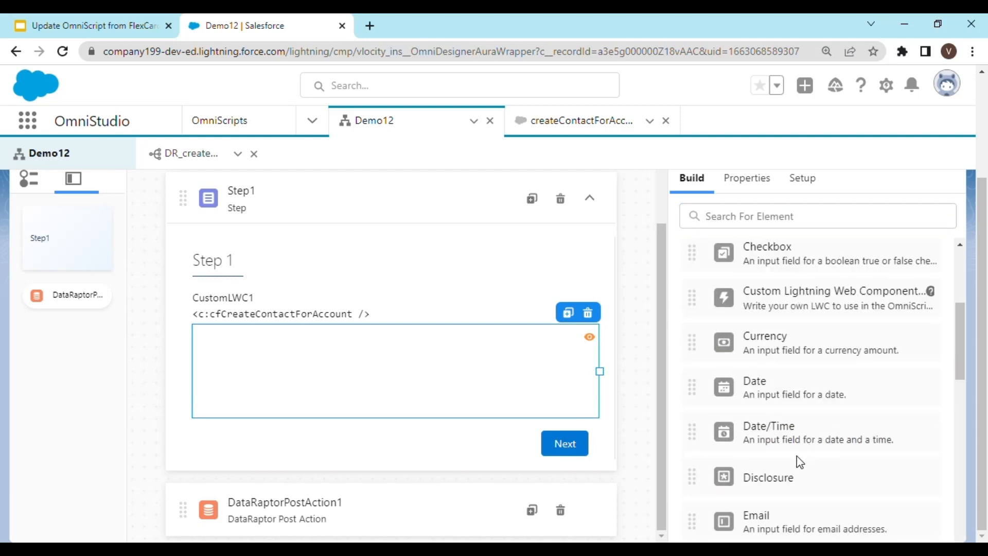
pyautogui.scroll(-3, 803, 465)
pyautogui.scroll(-5, 805, 464)
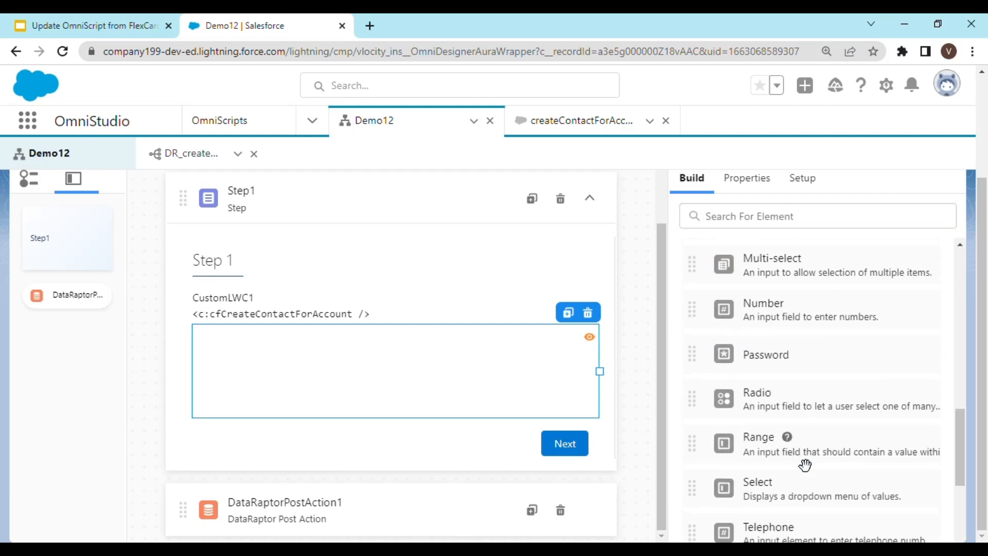
pyautogui.scroll(-3, 805, 463)
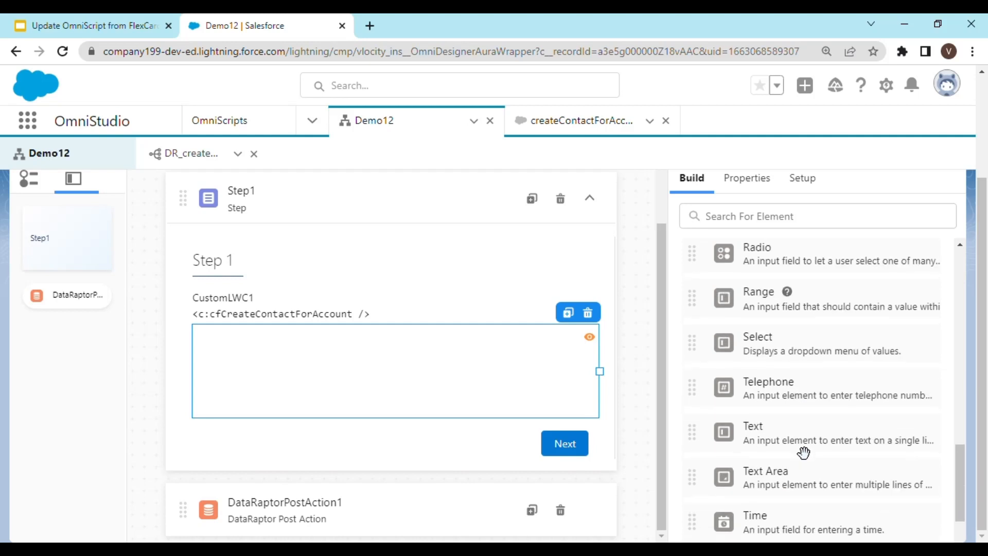
pyautogui.scroll(-2, 803, 452)
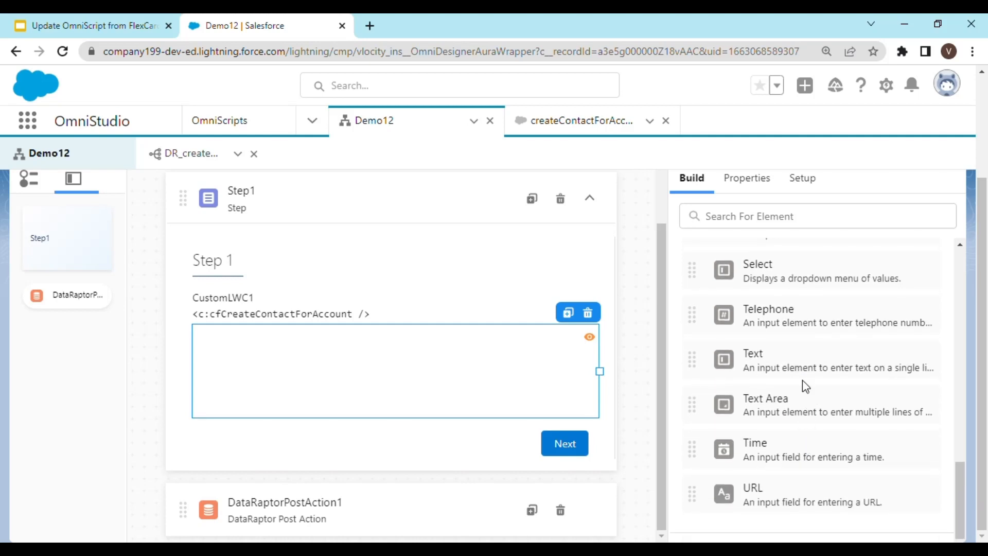
pyautogui.moveTo(810, 379); pyautogui.dragTo(452, 362)
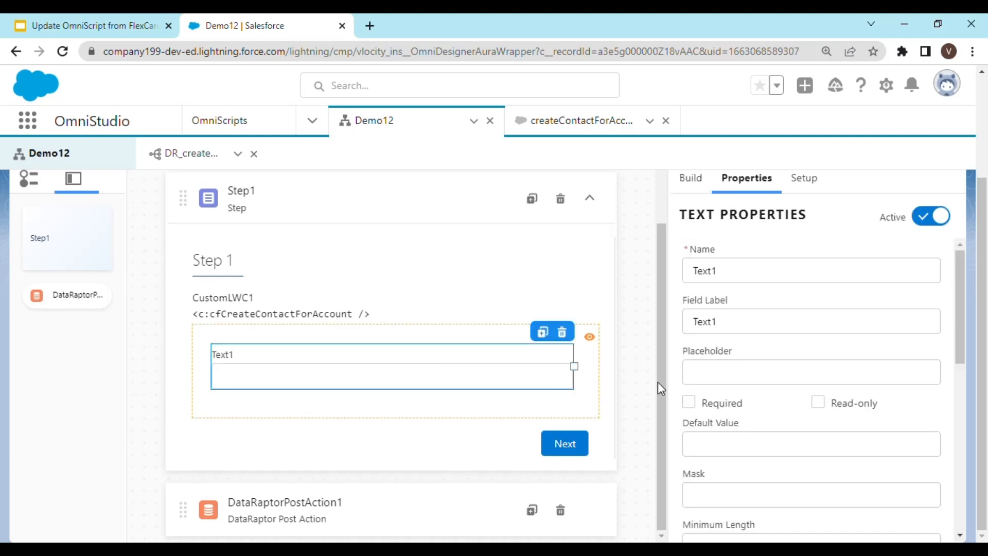
# Set the Text element's field label to Last Name and mark the field Required.
pyautogui.moveTo(723, 271); pyautogui.dragTo(693, 275)
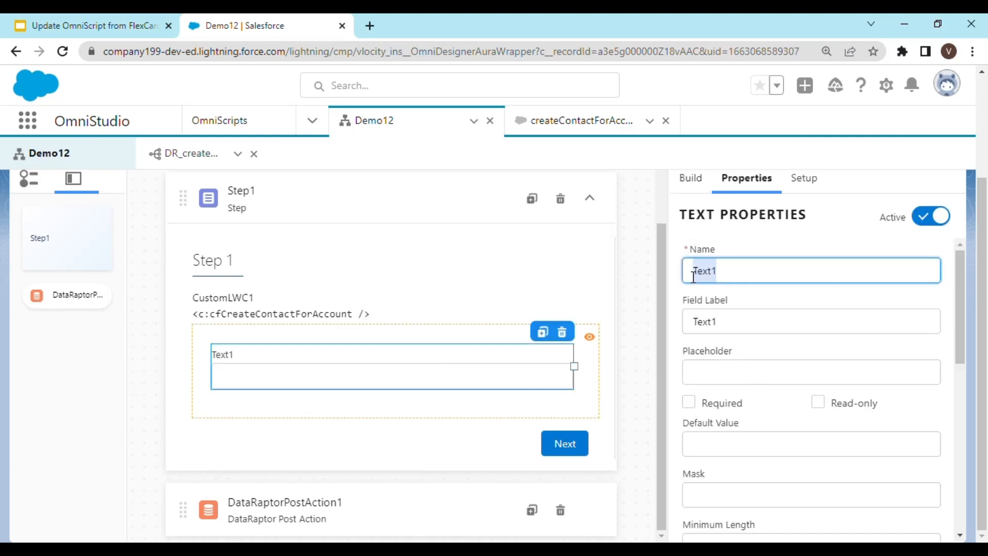
pyautogui.press('Tab')
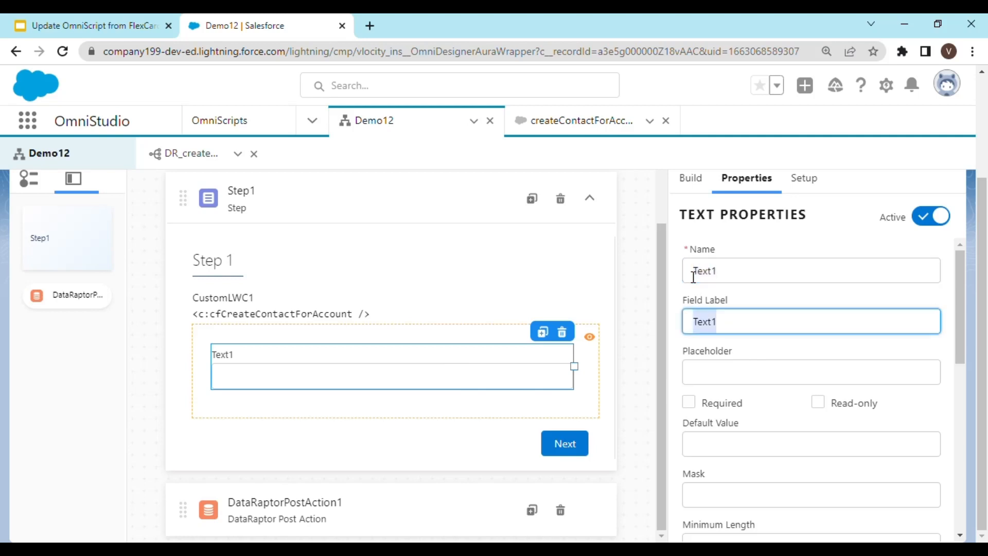
pyautogui.write('LstN')
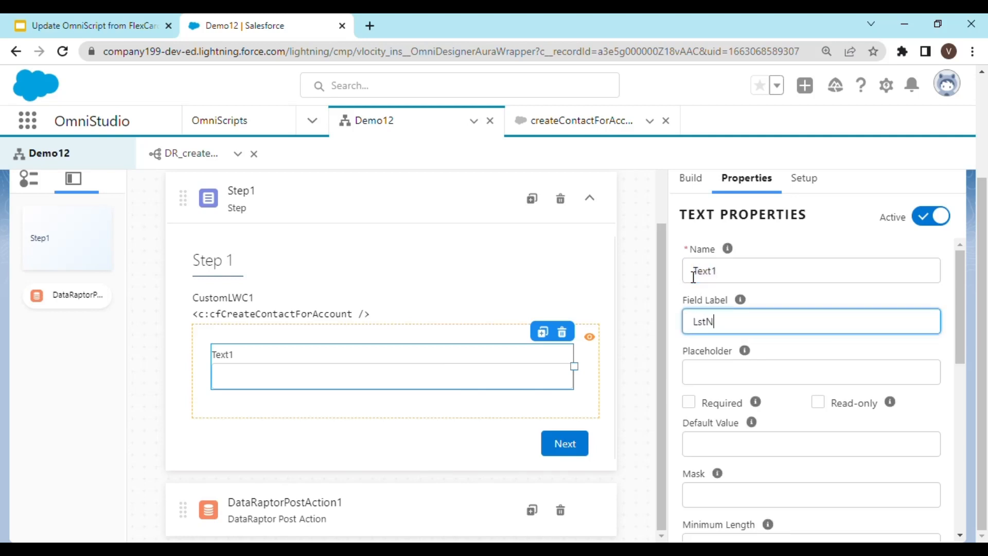
pyautogui.press('BackSpace')
pyautogui.press('BackSpace')
pyautogui.write('ast Name')
pyautogui.moveTo(744, 350)
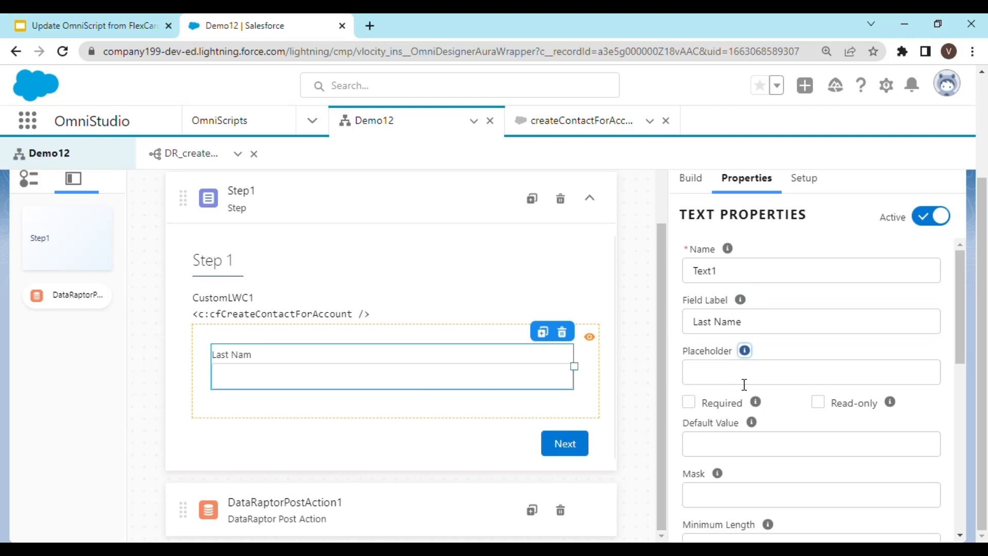
pyautogui.click(722, 381)
pyautogui.click(304, 368)
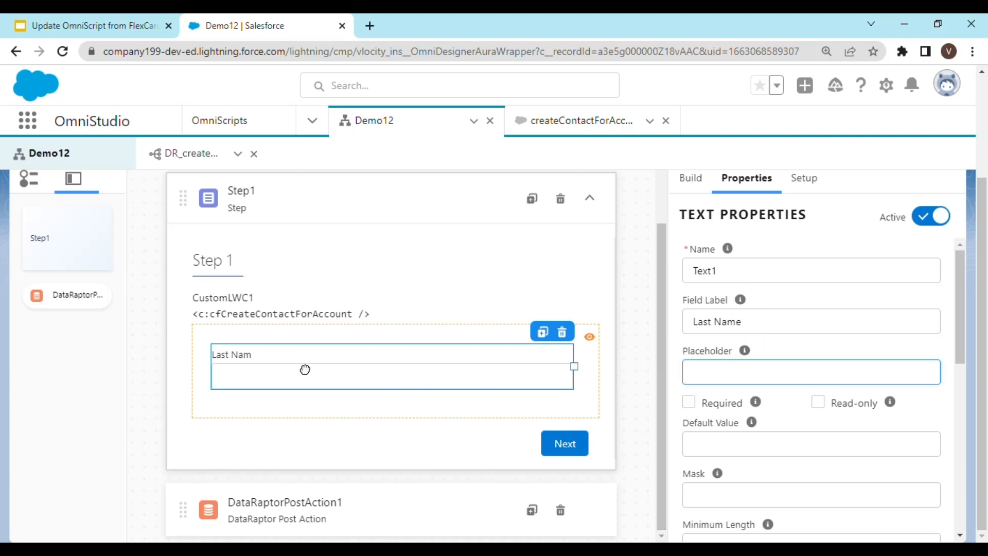
pyautogui.click(311, 412)
pyautogui.click(287, 366)
pyautogui.click(774, 322)
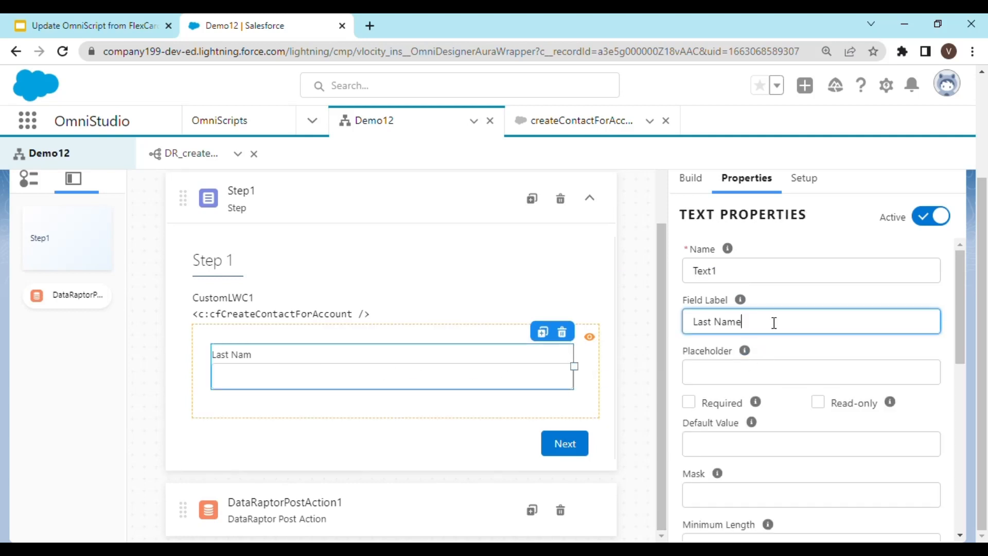
pyautogui.press('BackSpace')
pyautogui.press('BackSpace')
pyautogui.press('BackSpace')
pyautogui.press('BackSpace')
pyautogui.press('BackSpace')
pyautogui.write('Name')
pyautogui.click(749, 374)
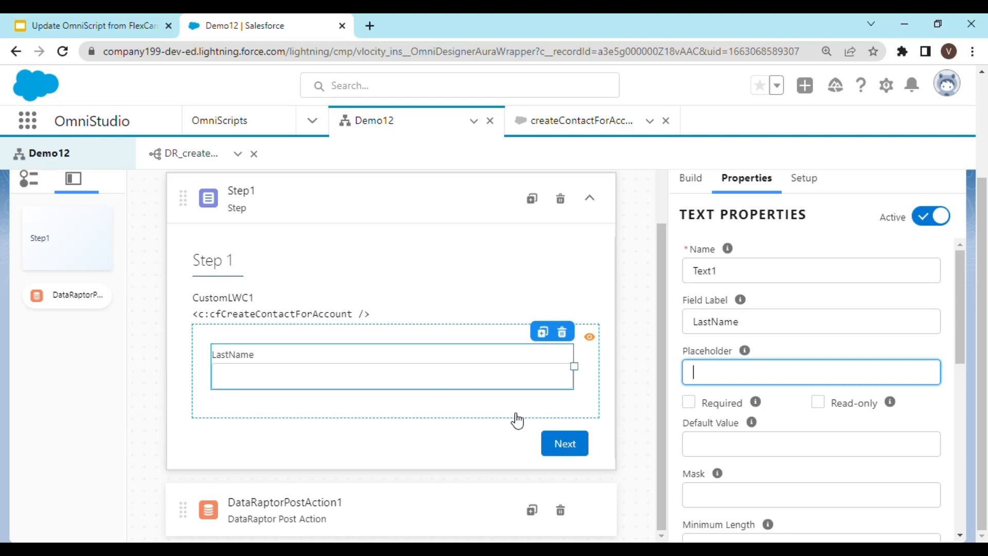
pyautogui.click(718, 324)
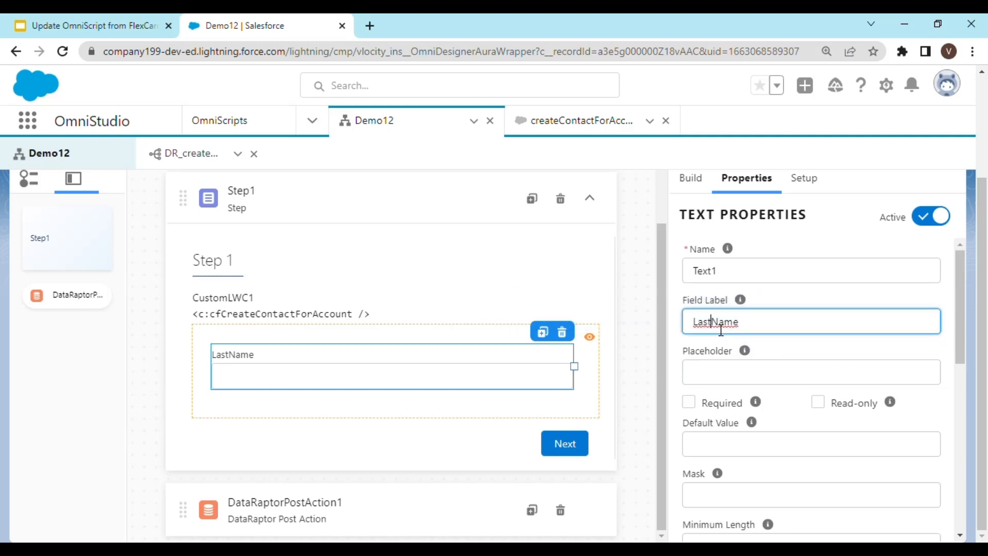
pyautogui.press('Tab')
pyautogui.press('Tab')
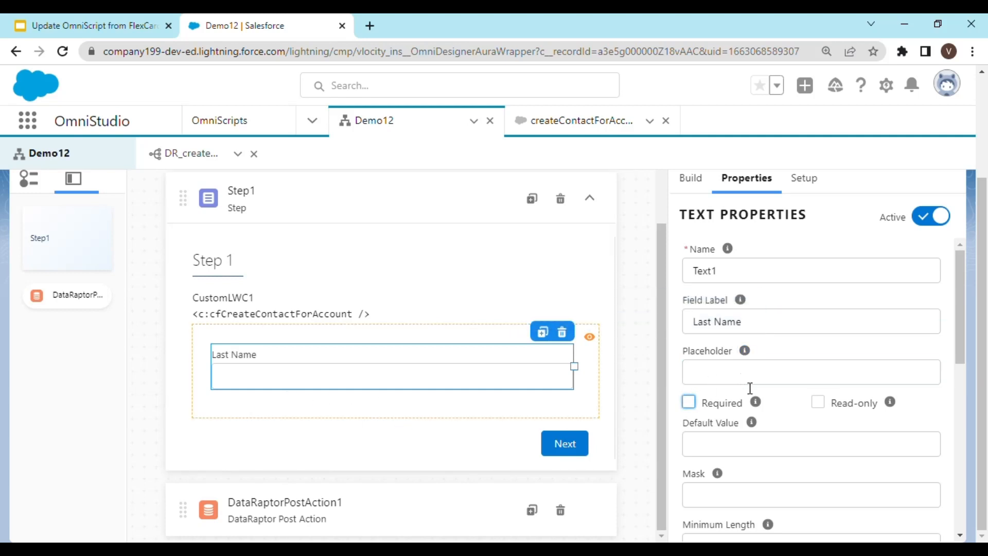
pyautogui.click(689, 403)
pyautogui.scroll(3, 366, 463)
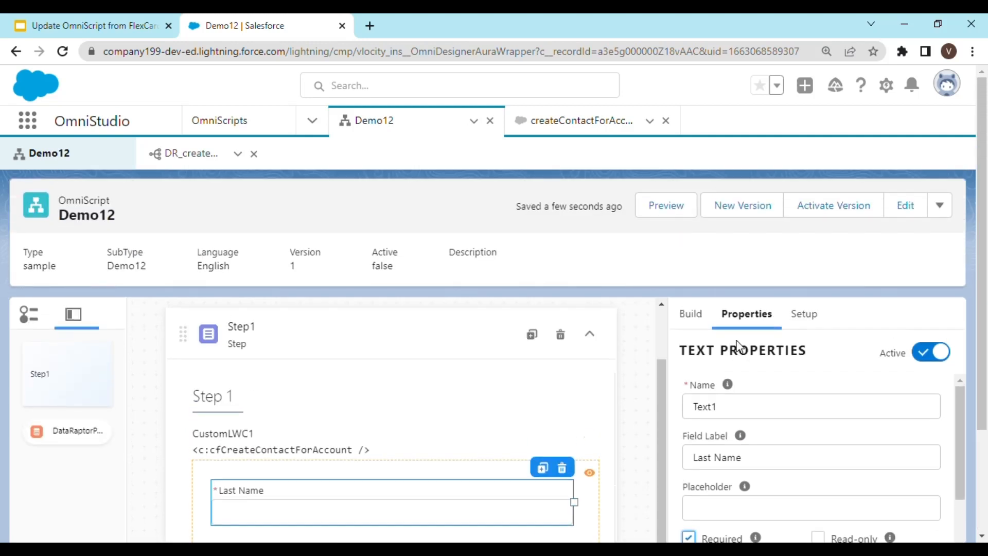
# Preview the Demo12 OmniScript and activate this version.
pyautogui.click(689, 217)
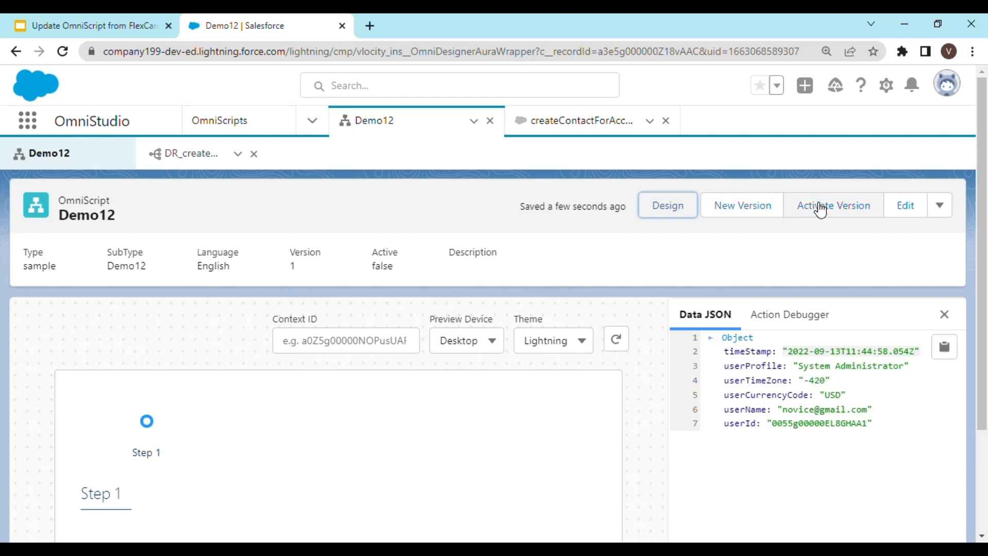
pyautogui.scroll(-3, 410, 421)
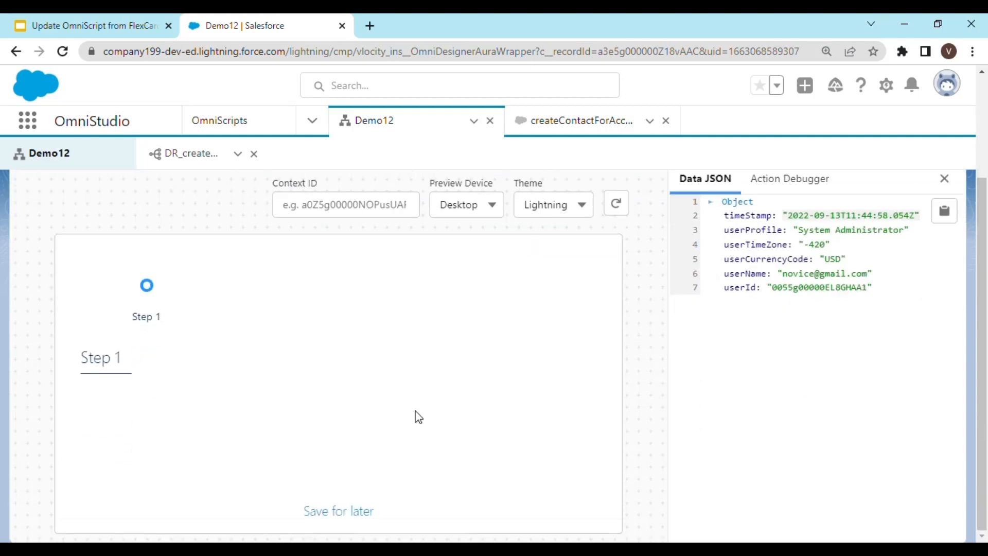
pyautogui.scroll(3, 802, 266)
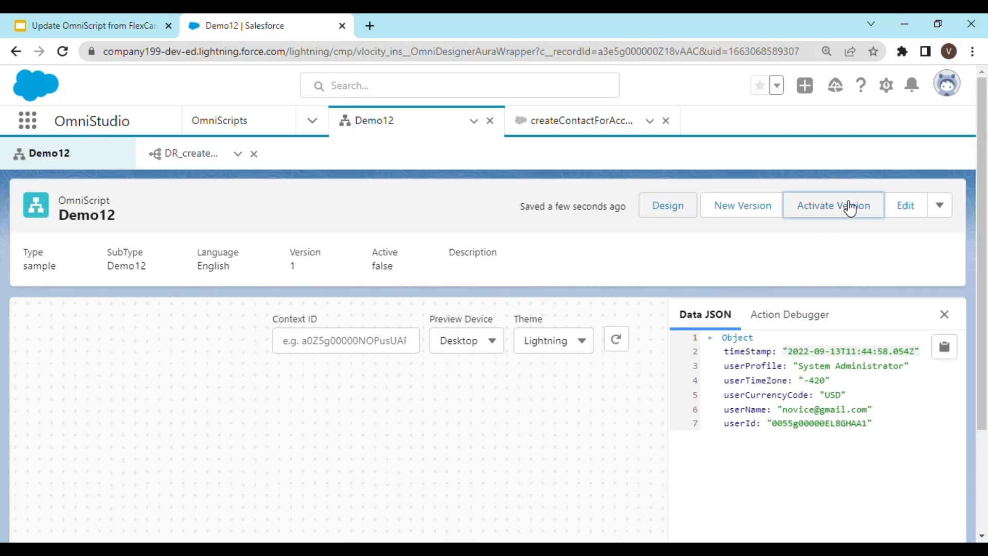
pyautogui.click(832, 204)
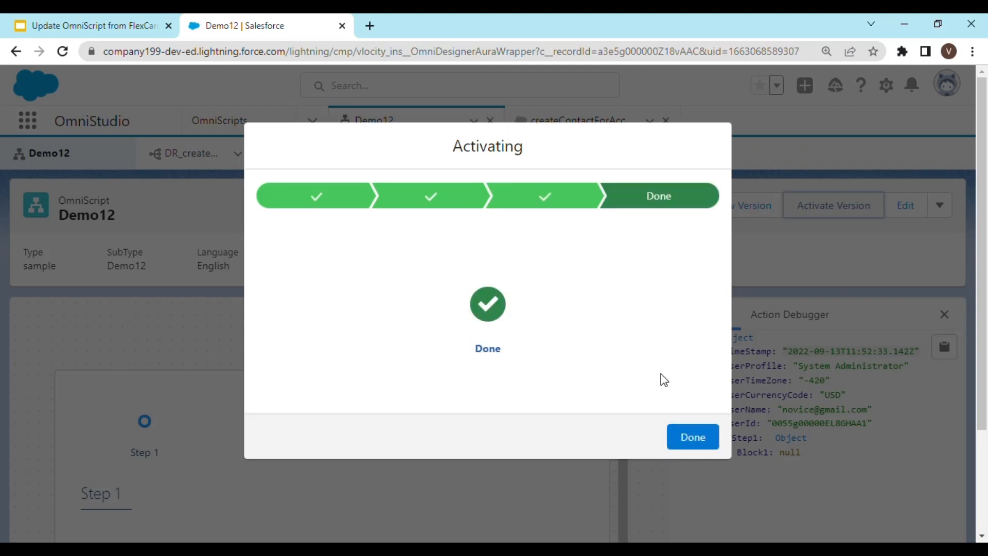
# Close the activation dialog, trigger +Contact for Acme in the preview, and expand the CustomLWC1 Data node in the data JSON.
pyautogui.click(694, 439)
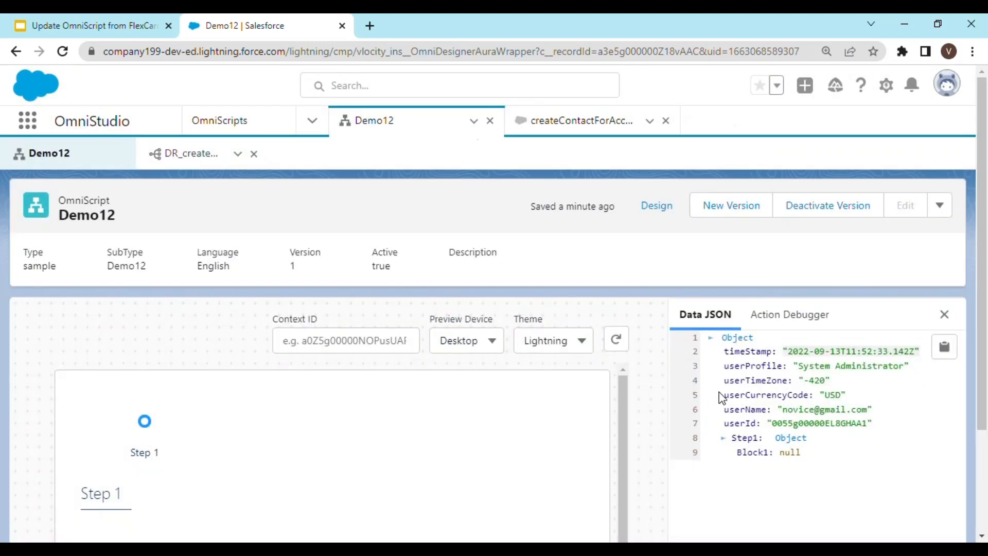
pyautogui.scroll(-3, 554, 355)
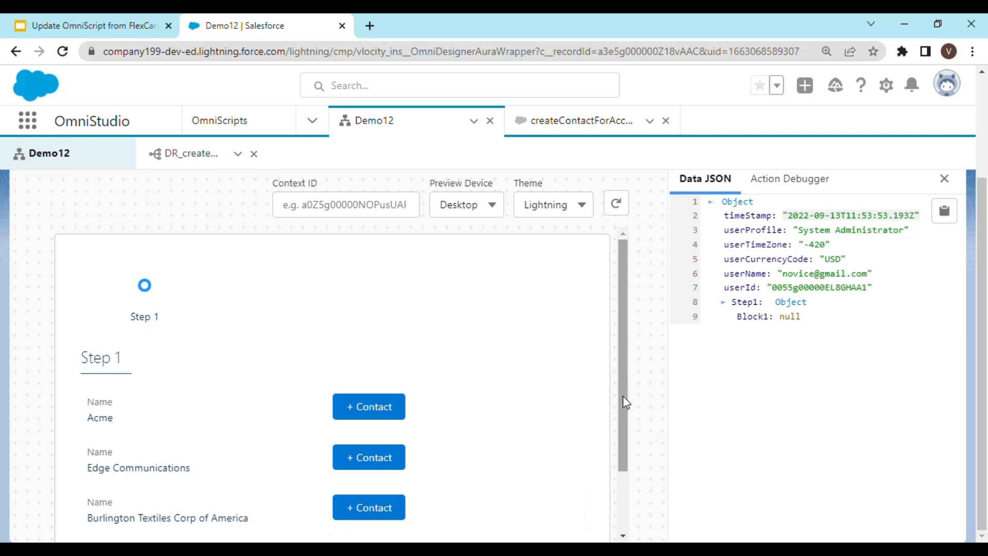
pyautogui.scroll(-2, 622, 404)
pyautogui.click(398, 335)
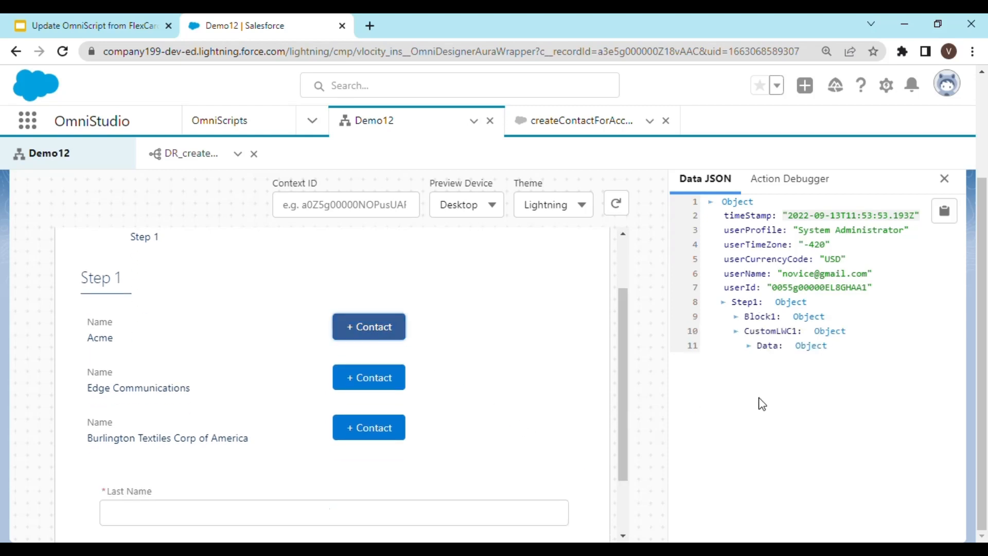
pyautogui.click(749, 346)
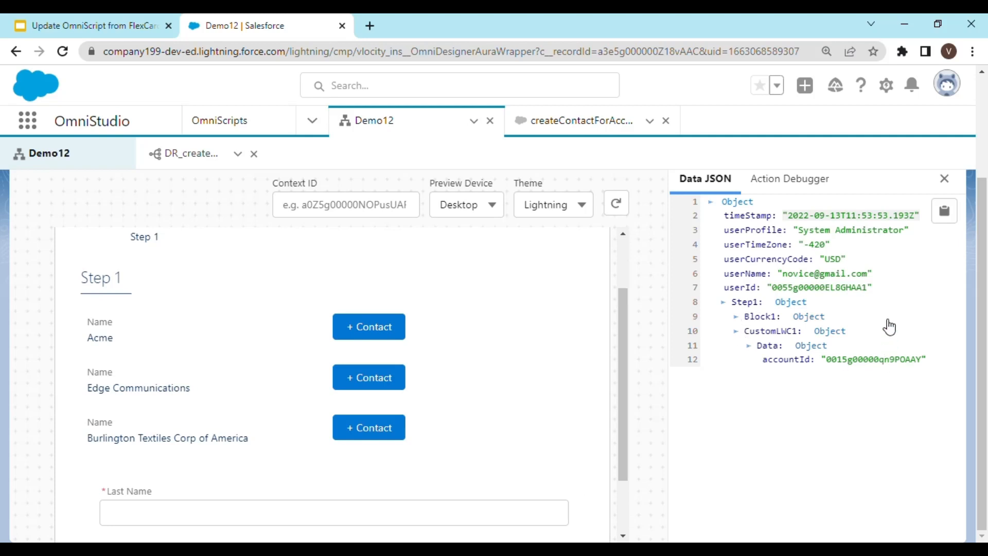
# Copy the preview's data JSON to the clipboard.
pyautogui.scroll(-1, 308, 446)
pyautogui.scroll(-2, 308, 445)
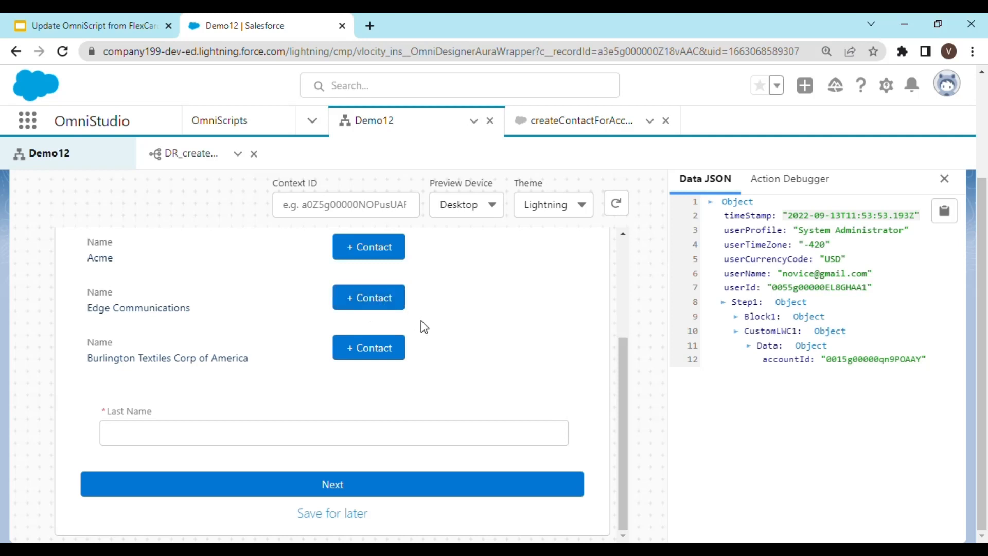
pyautogui.click(944, 211)
# Reload the preview and trigger +Contact for Acme again to check the data JSON.
pyautogui.click(617, 204)
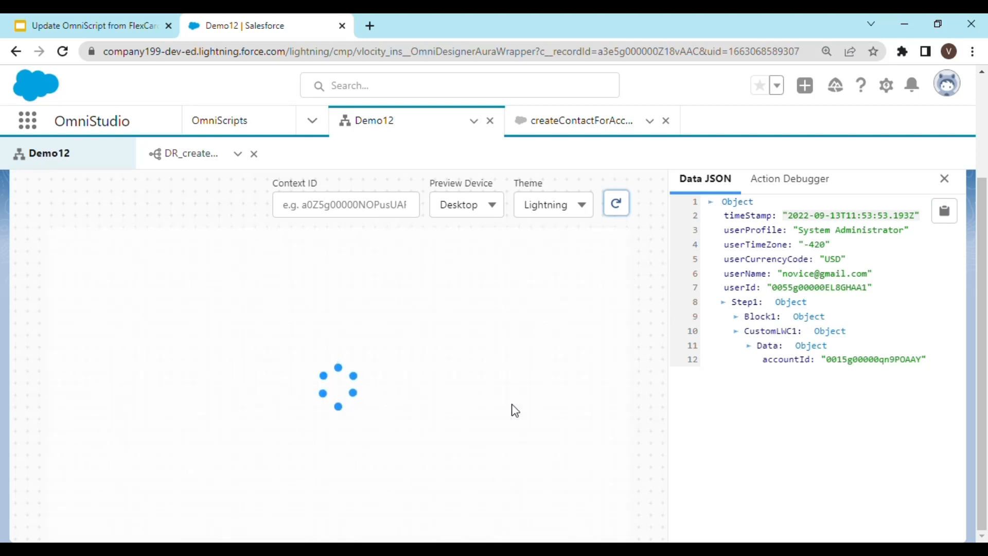
pyautogui.scroll(-2, 514, 410)
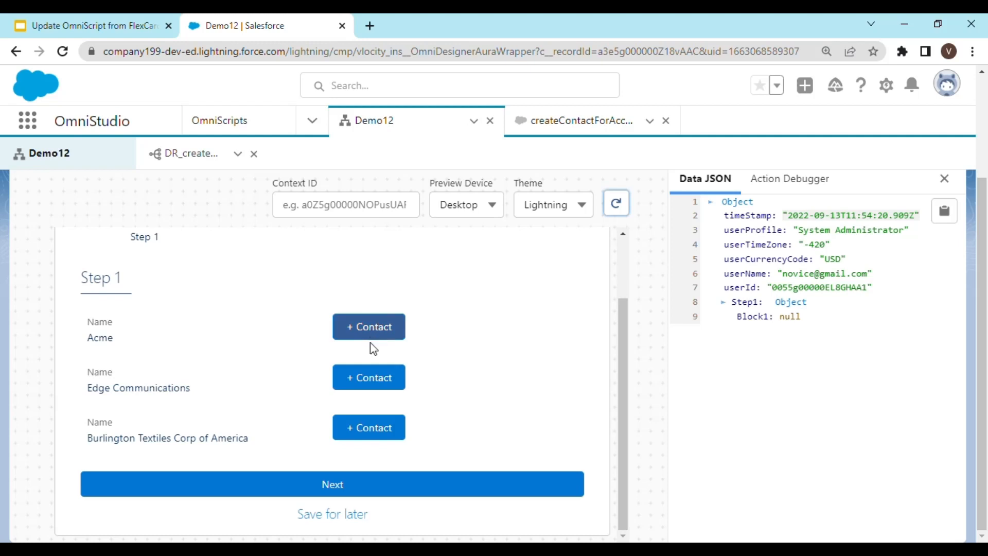
pyautogui.click(369, 326)
pyautogui.scroll(-2, 361, 456)
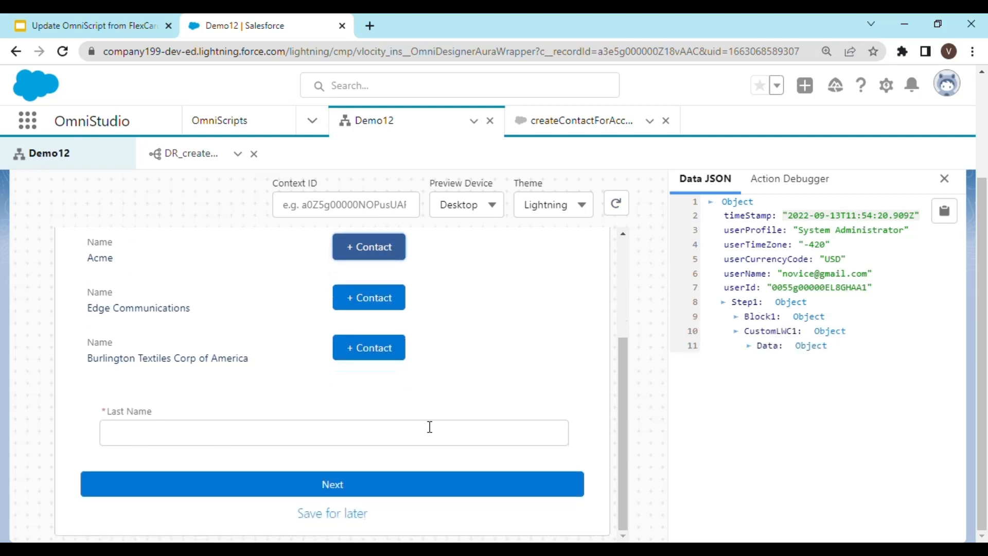
pyautogui.scroll(3, 796, 358)
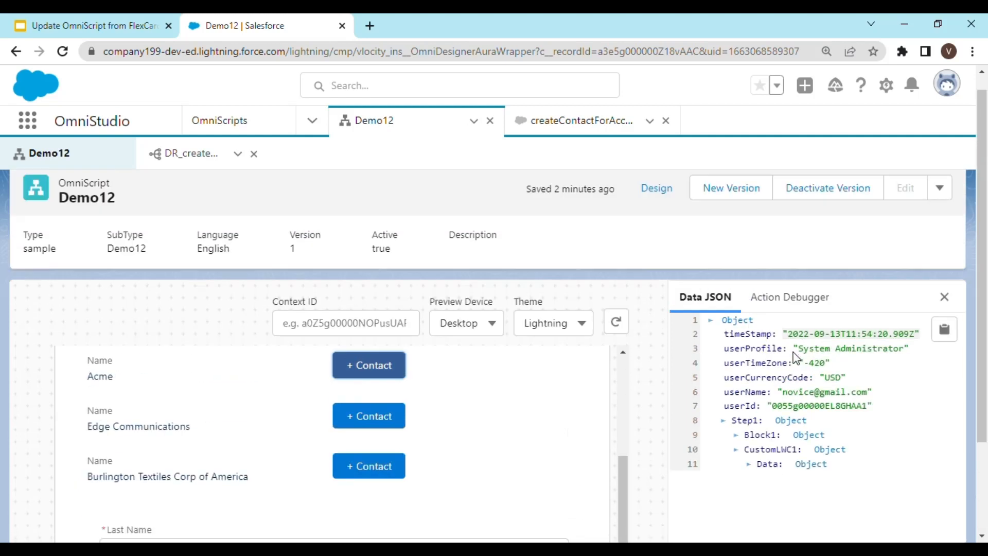
pyautogui.scroll(1, 796, 358)
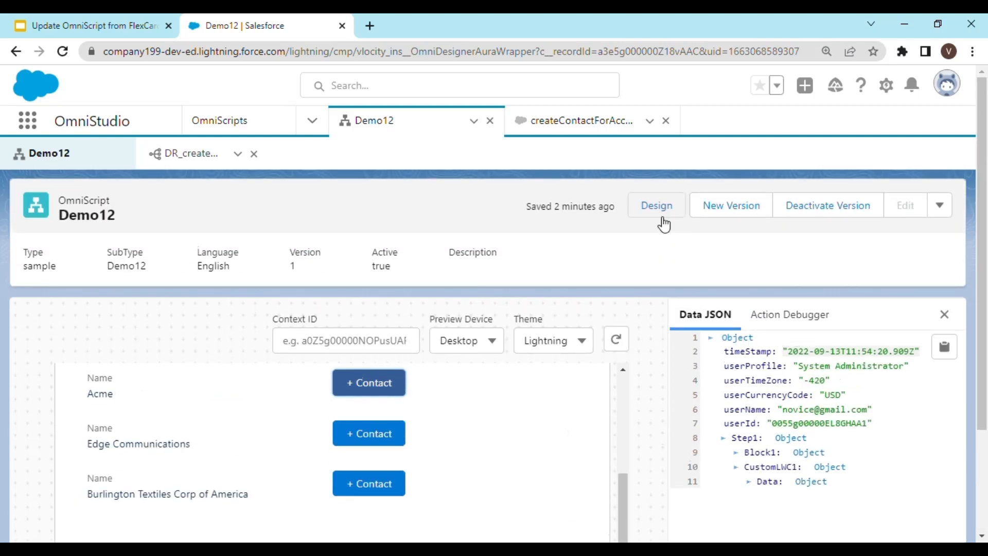
# Deactivate the Demo12 version, return to the designer, and select the DataRaptorPostAction1 element.
pyautogui.click(816, 212)
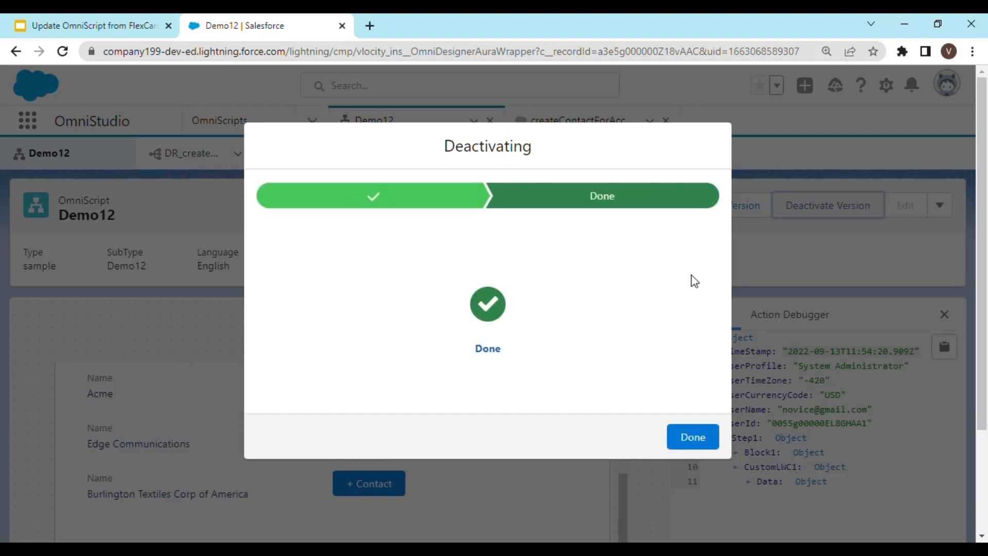
pyautogui.click(705, 437)
pyautogui.click(671, 206)
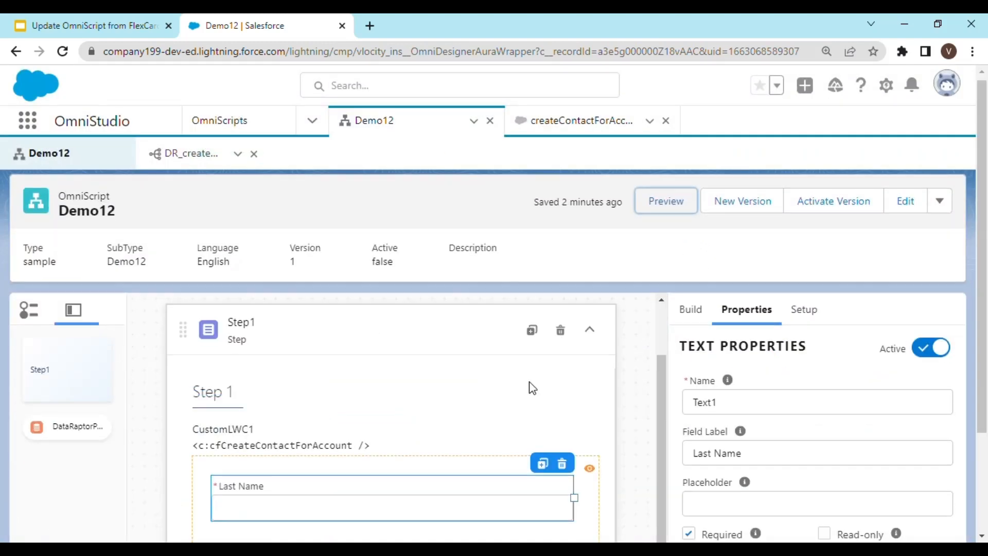
pyautogui.scroll(-3, 532, 389)
pyautogui.click(362, 507)
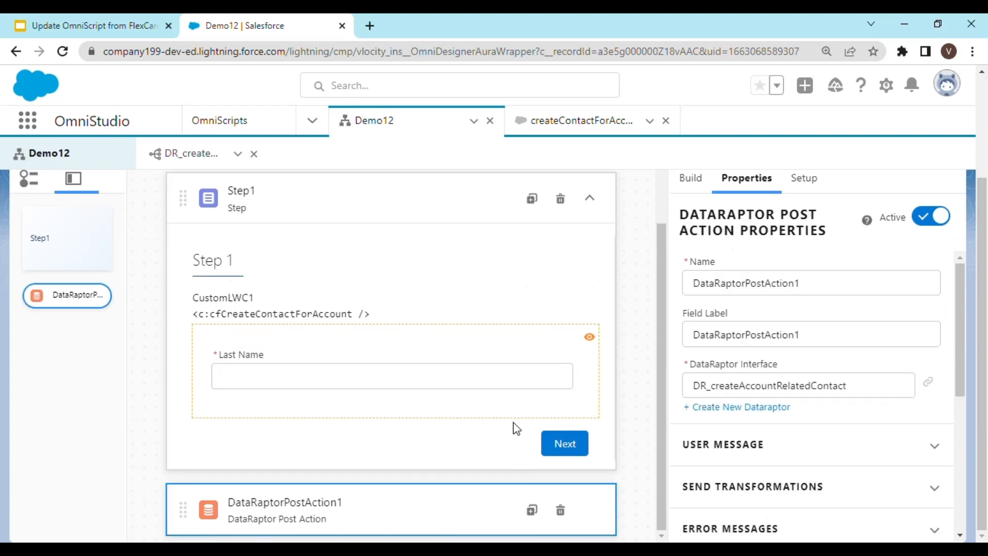
# In the DR_createAccountRelatedContact DataRaptor, replace the Input JSON with the copied preview data.
pyautogui.click(214, 153)
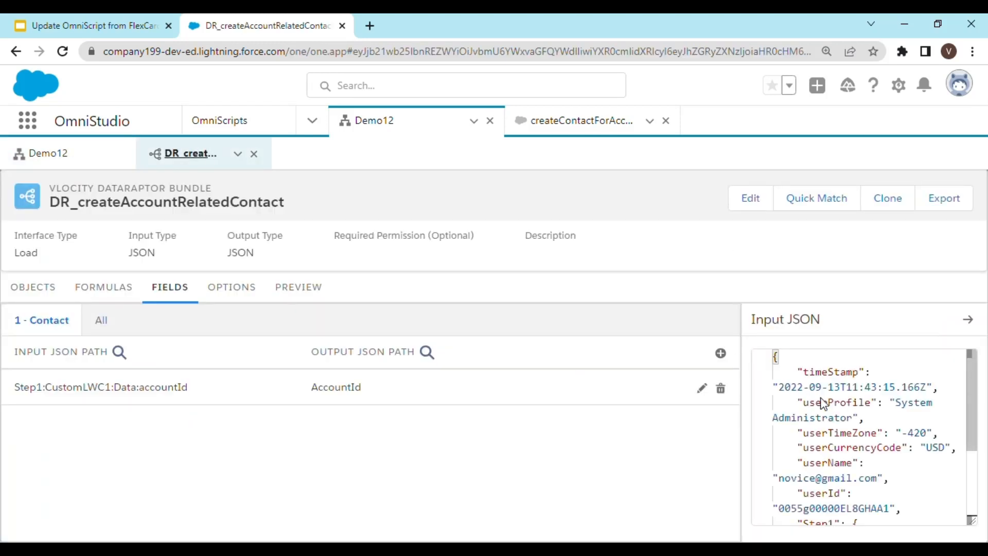
pyautogui.doubleClick(825, 403)
pyautogui.hotkey('ctrl', 'a')
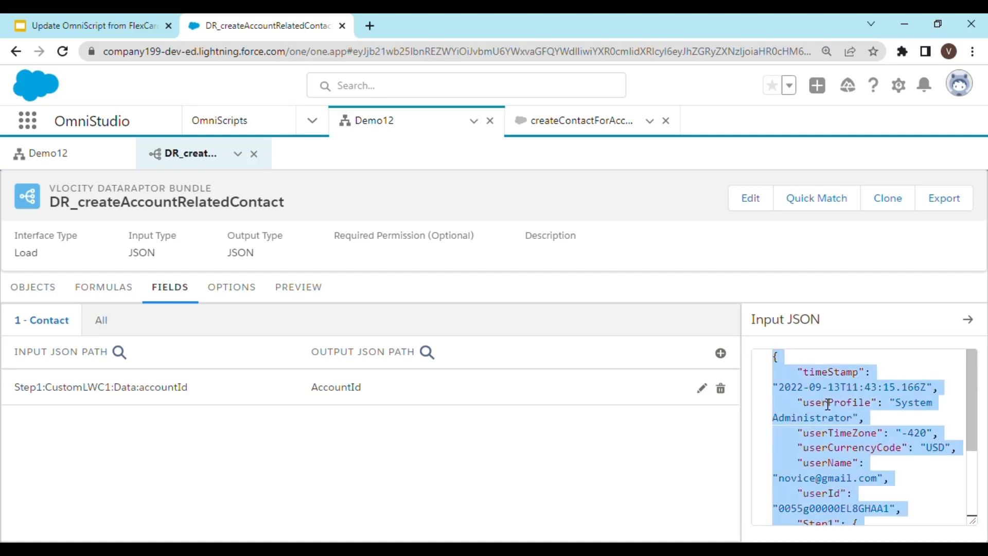
pyautogui.hotkey('ctrl', 'v')
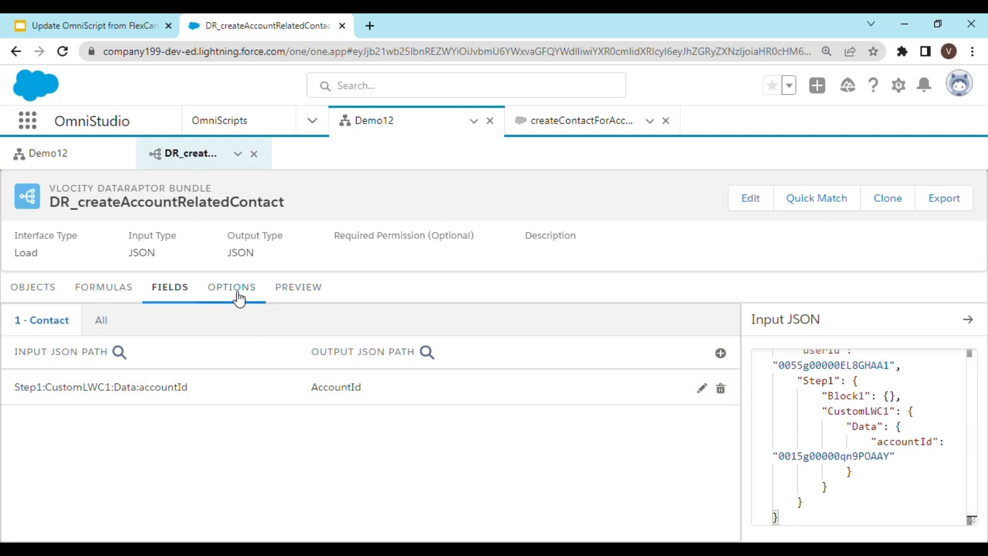
pyautogui.click(816, 198)
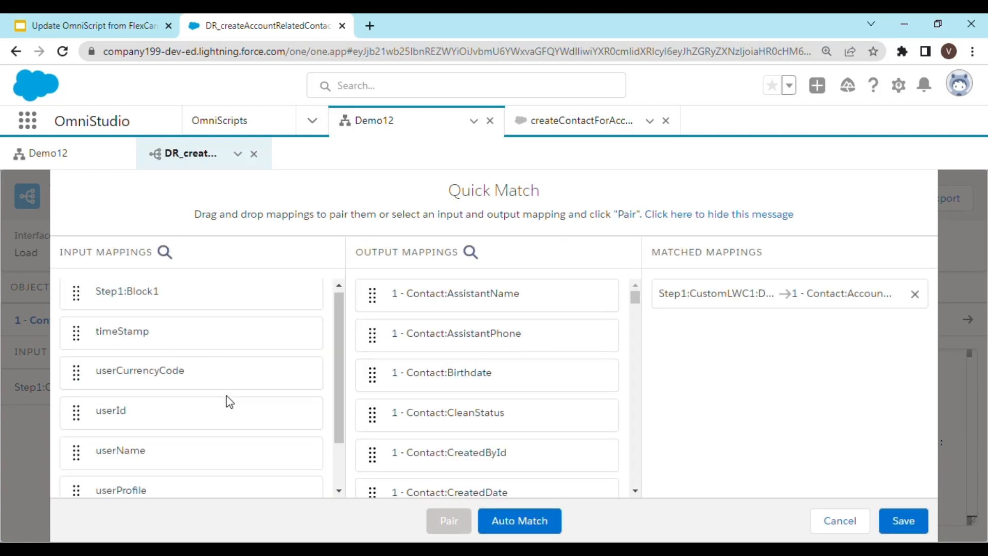
pyautogui.scroll(-2, 232, 402)
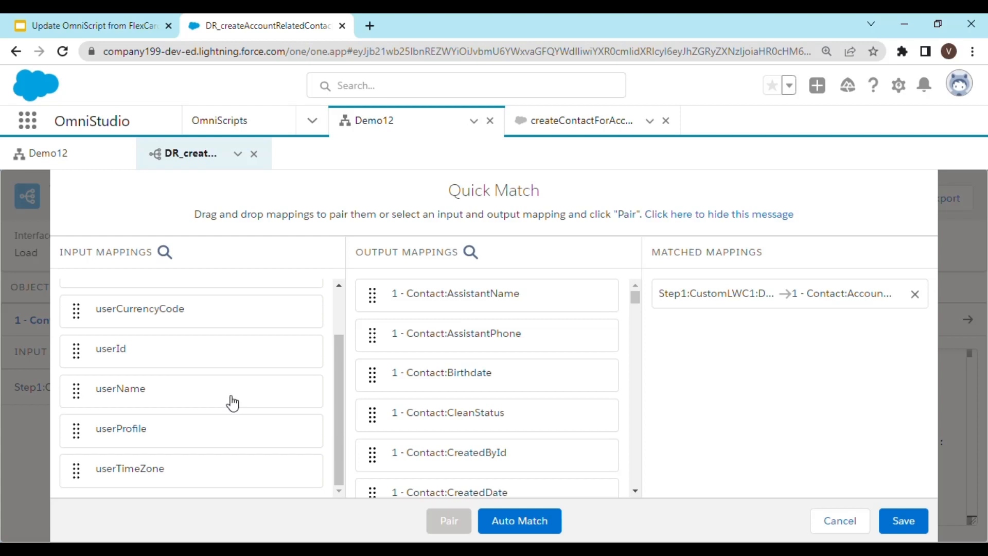
pyautogui.scroll(2, 260, 400)
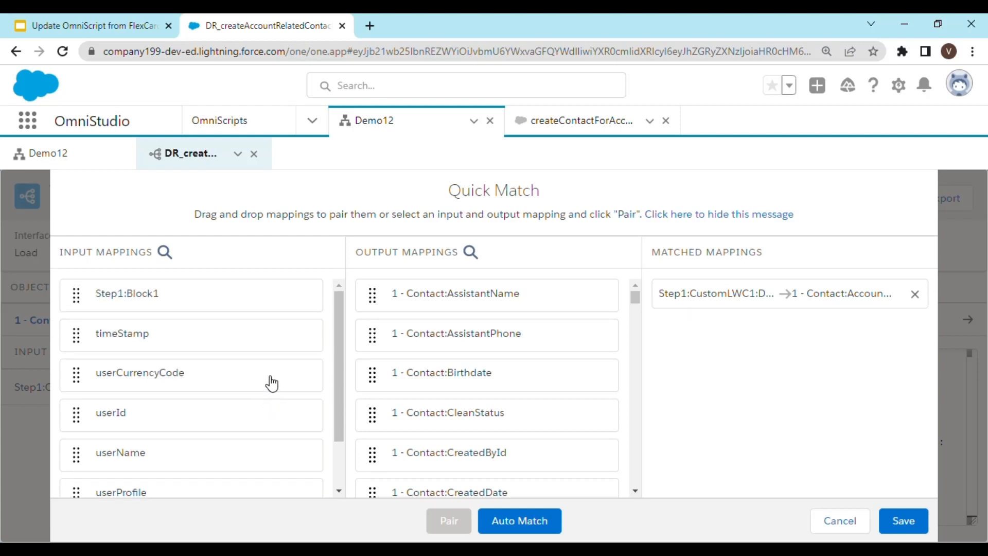
pyautogui.moveTo(338, 350); pyautogui.dragTo(286, 335)
pyautogui.click(858, 523)
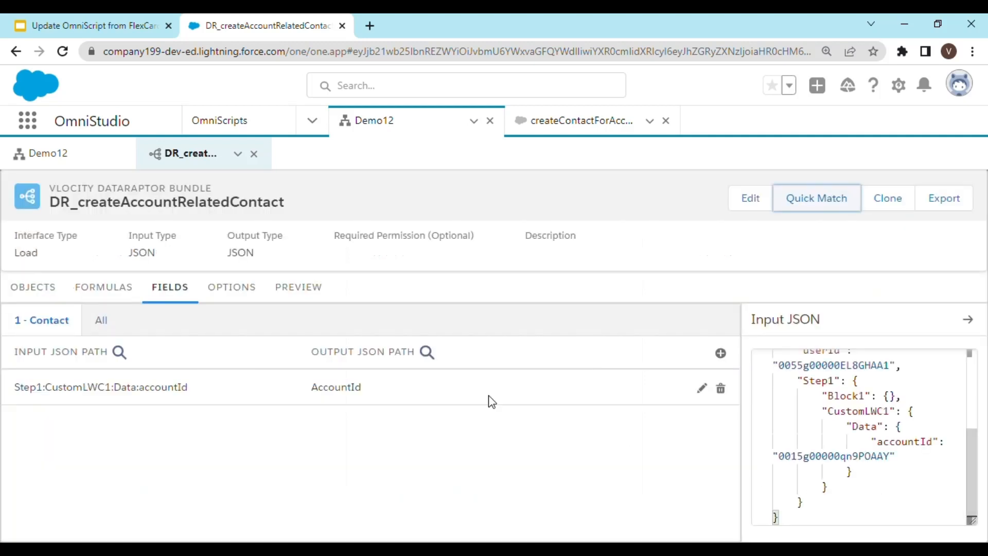
# Add a new field mapping with the input JSON path Step1:Block1:Text1.
pyautogui.click(720, 353)
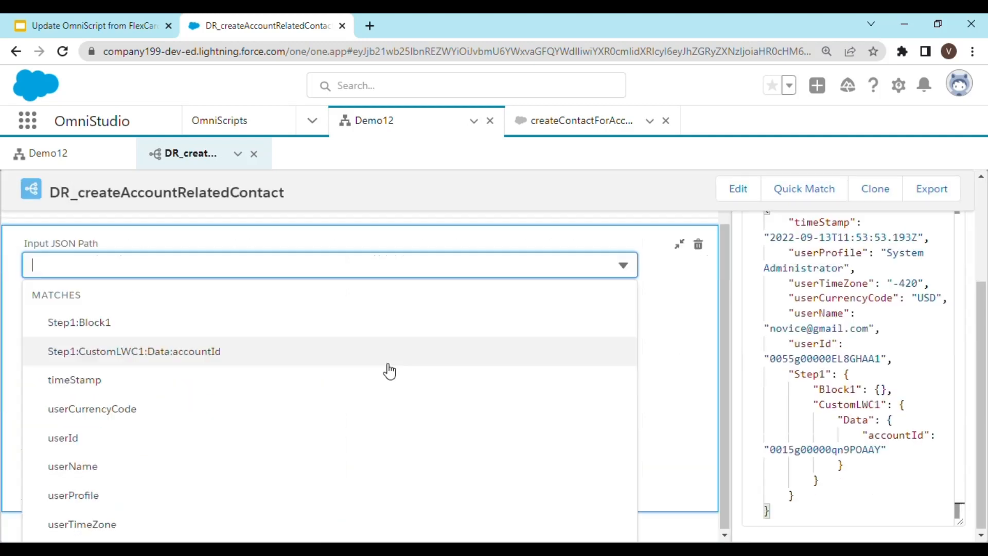
pyautogui.click(155, 325)
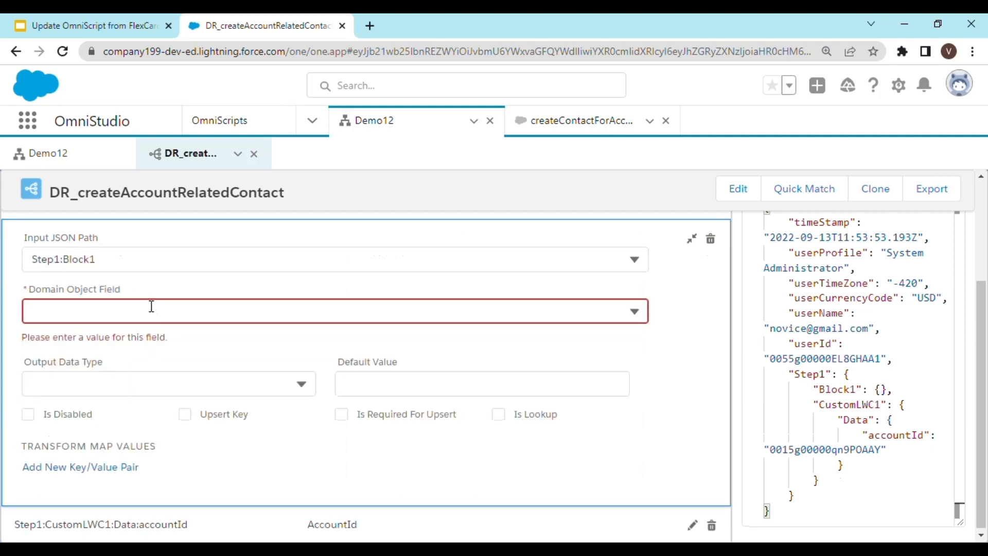
pyautogui.click(152, 268)
pyautogui.write(':')
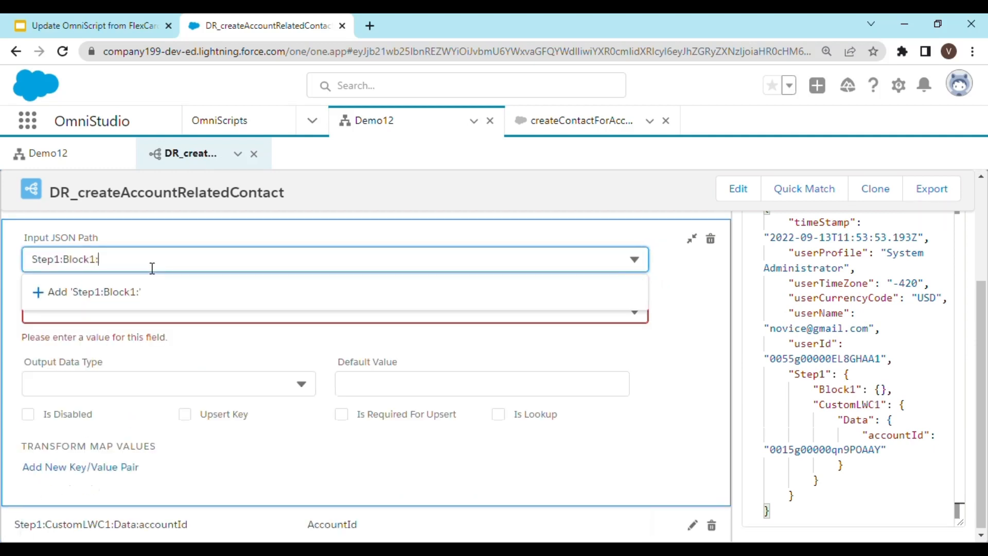
pyautogui.write('Tet')
pyautogui.press('Return')
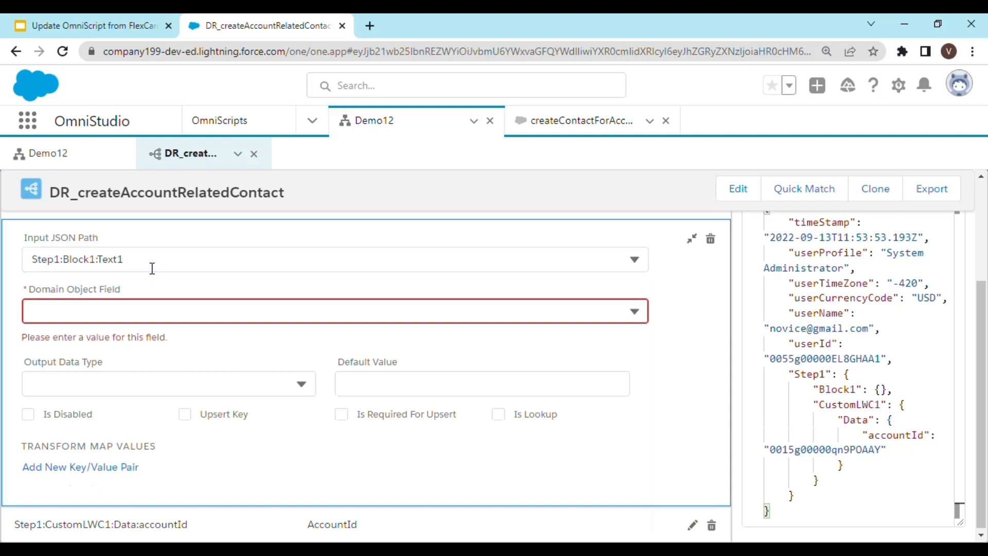
# Set the new mapping's domain object field to LastName.
pyautogui.click(145, 317)
pyautogui.click(139, 316)
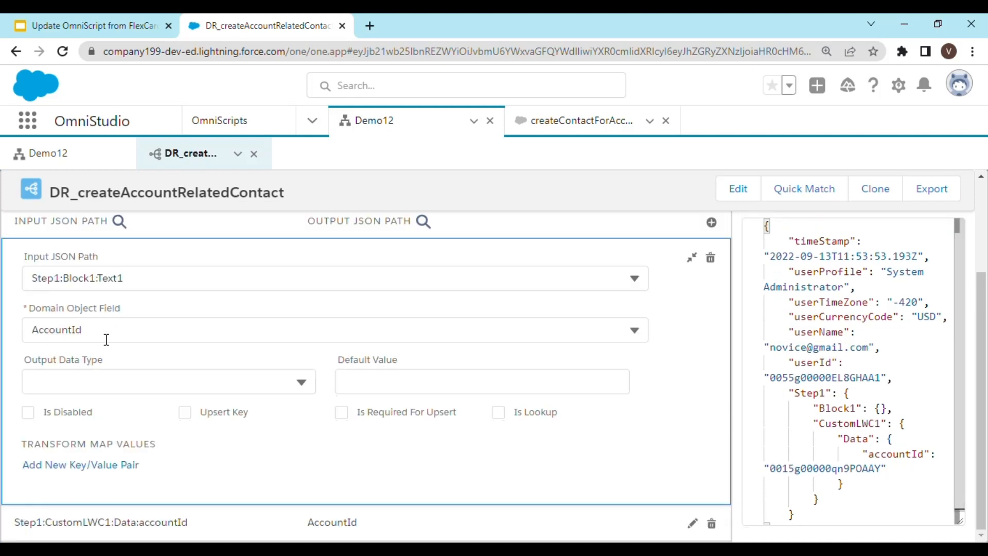
pyautogui.click(106, 337)
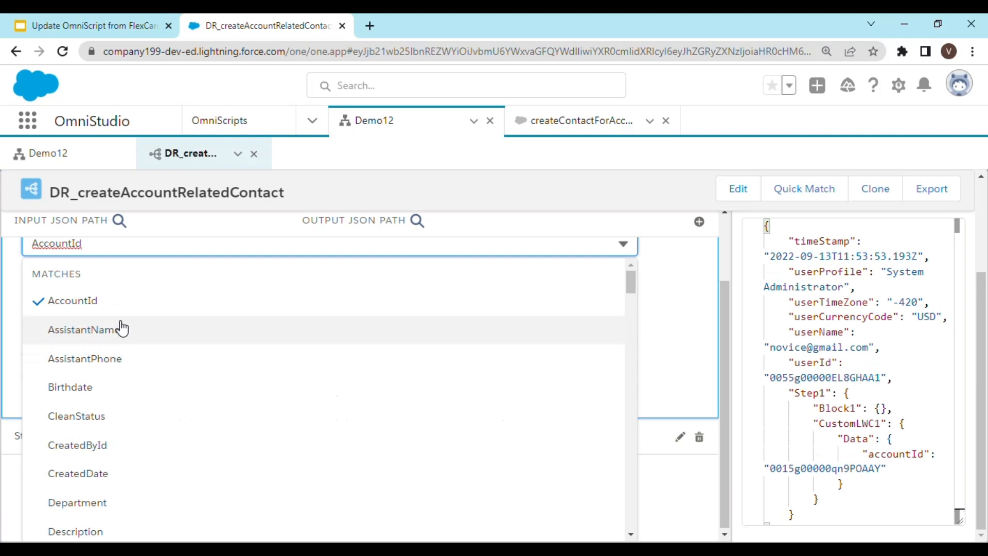
pyautogui.scroll(-1, 133, 387)
pyautogui.scroll(-9, 133, 387)
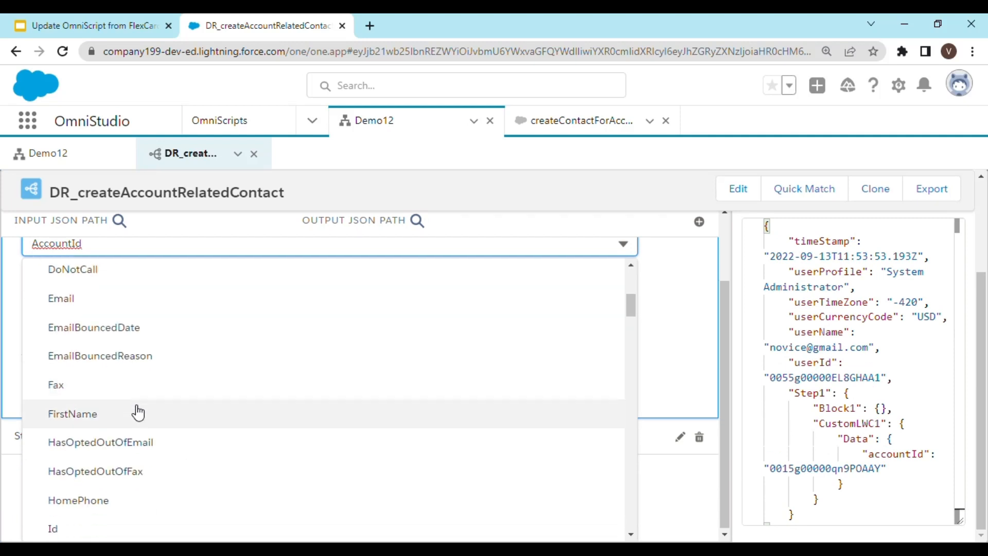
pyautogui.scroll(-5, 138, 412)
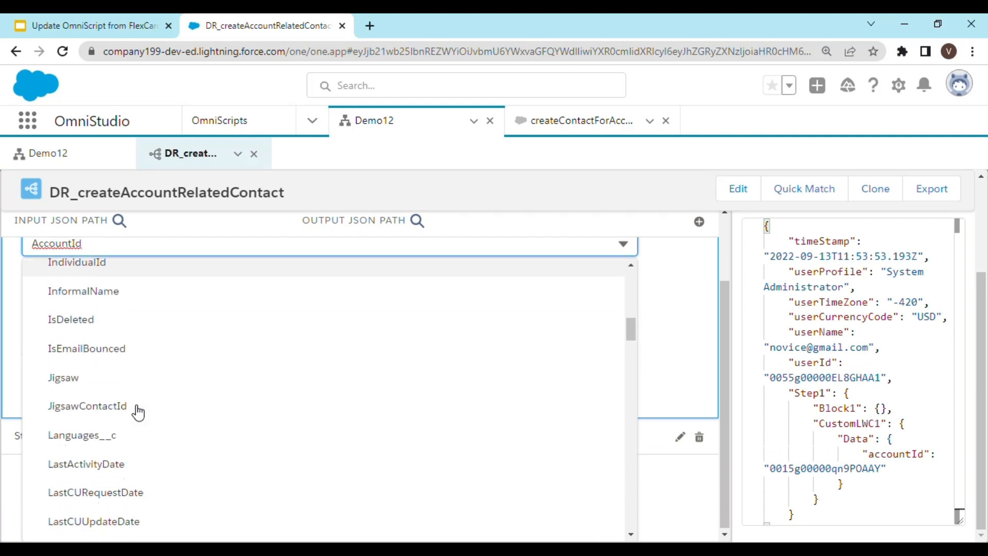
pyautogui.scroll(-4, 137, 410)
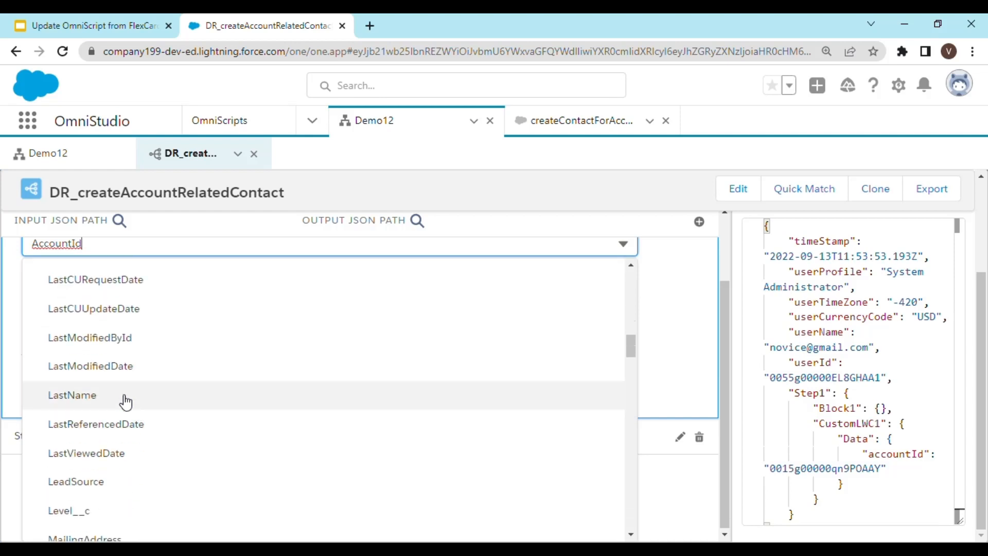
pyautogui.click(124, 398)
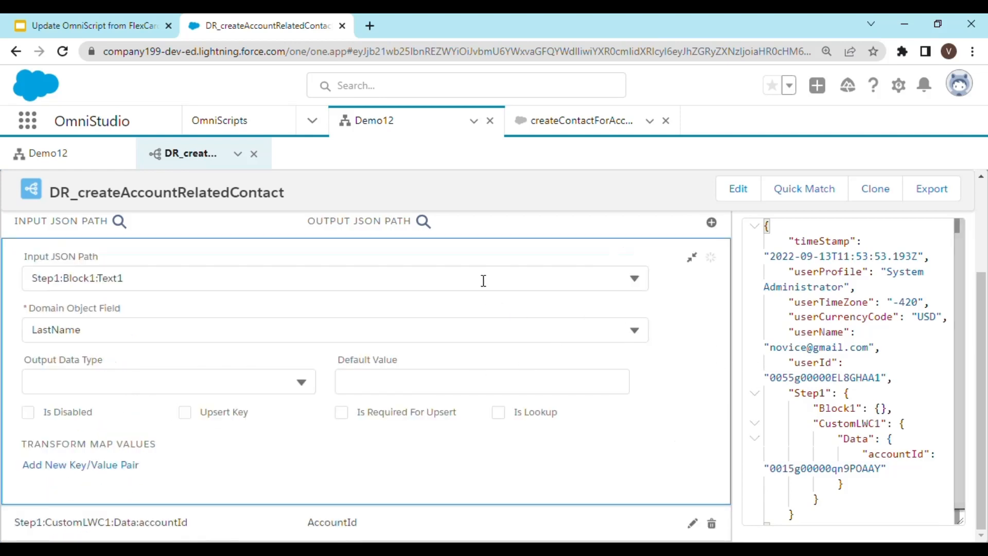
# Open the DataRaptor preview and replace its input with the copied JSON containing accountId.
pyautogui.scroll(3, 494, 293)
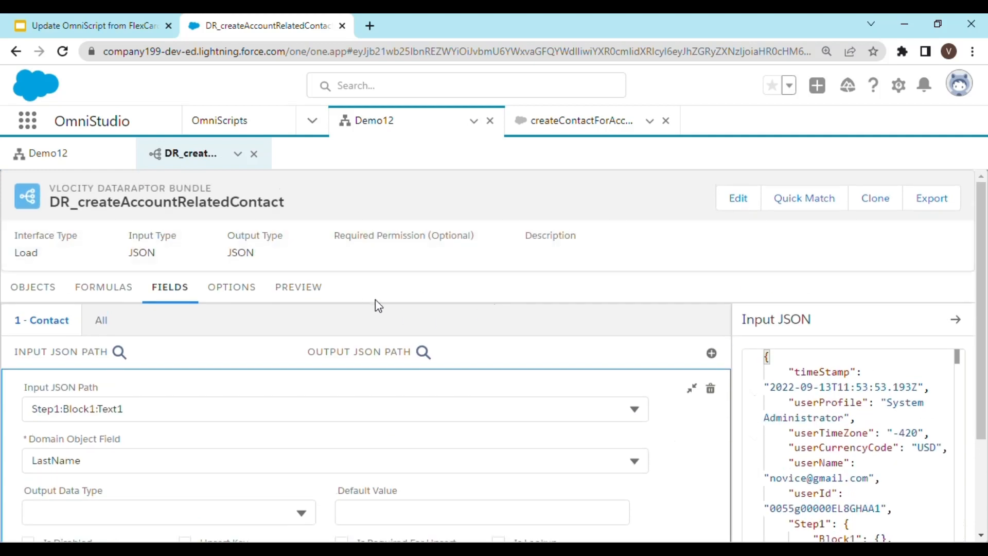
pyautogui.click(322, 295)
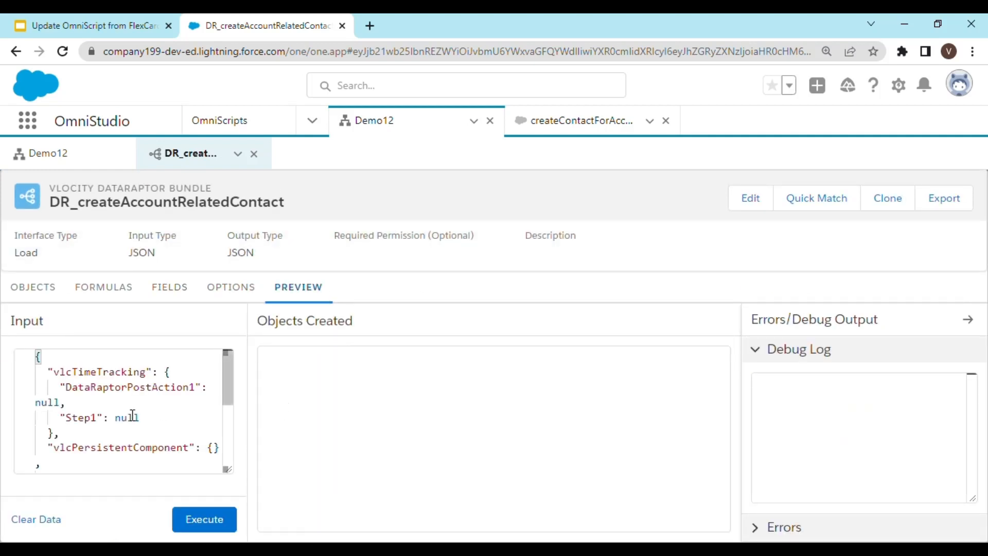
pyautogui.scroll(-3, 131, 412)
pyautogui.scroll(-2, 155, 418)
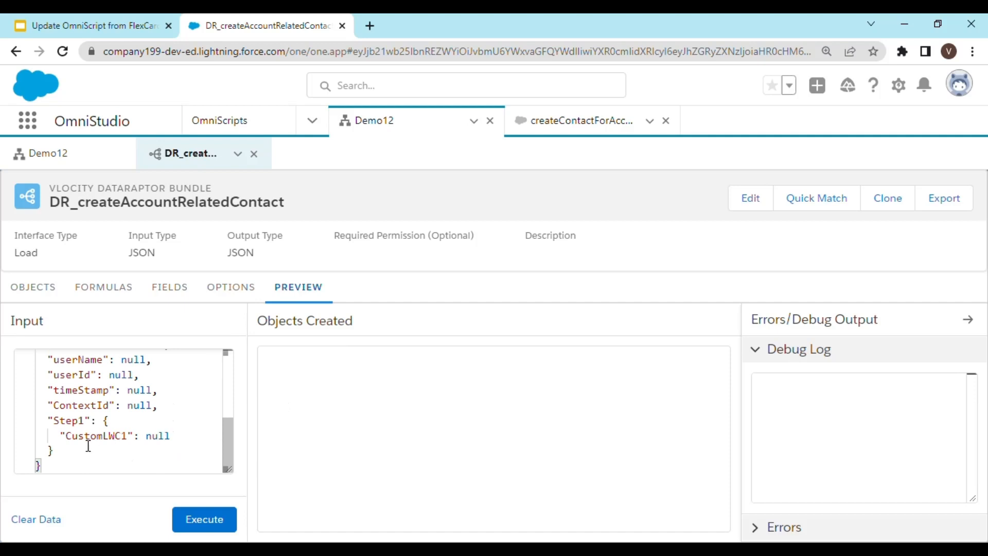
pyautogui.moveTo(53, 466); pyautogui.dragTo(16, 339)
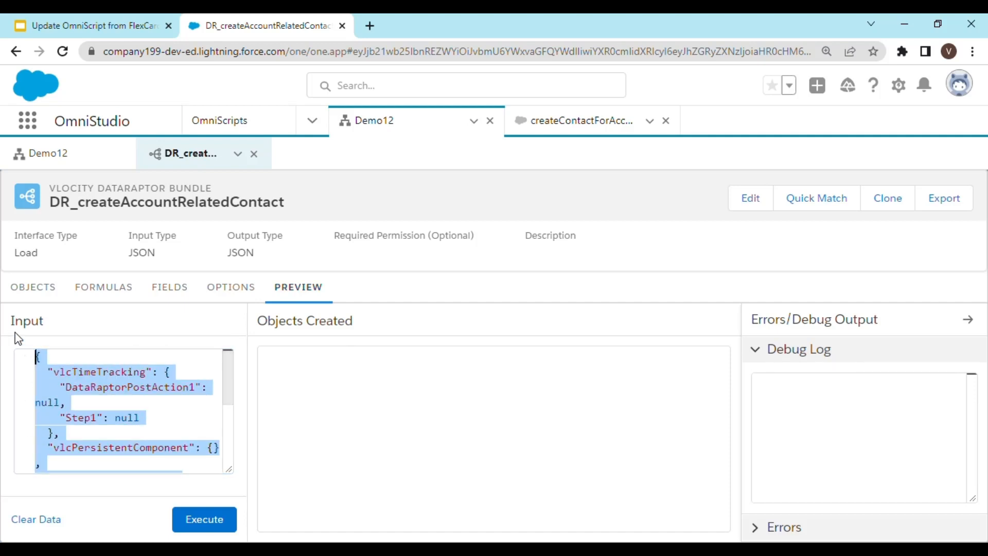
pyautogui.hotkey('ctrl', 'v')
pyautogui.scroll(1, 149, 416)
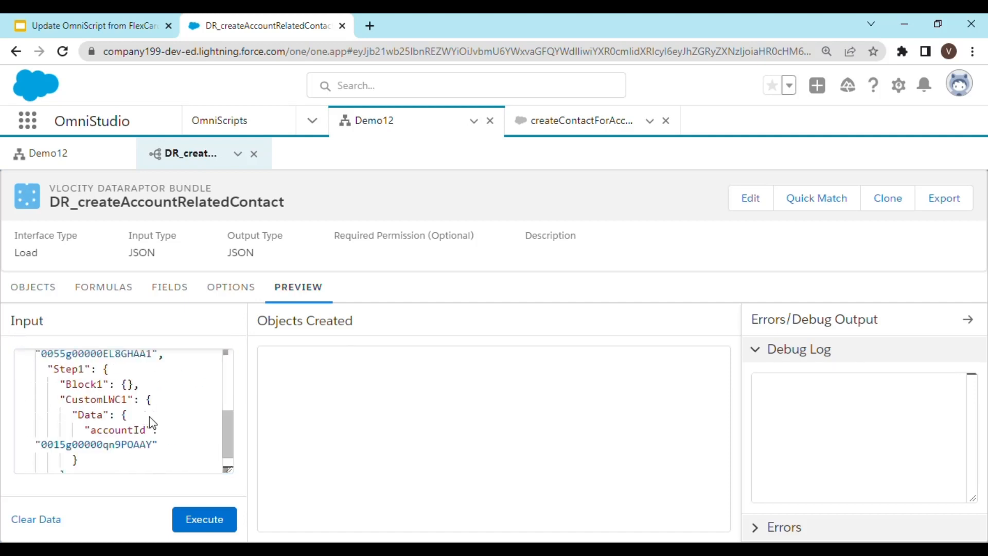
# Execute the DataRaptor preview with the copied input and review its errors output.
pyautogui.scroll(1, 154, 426)
pyautogui.scroll(1, 150, 425)
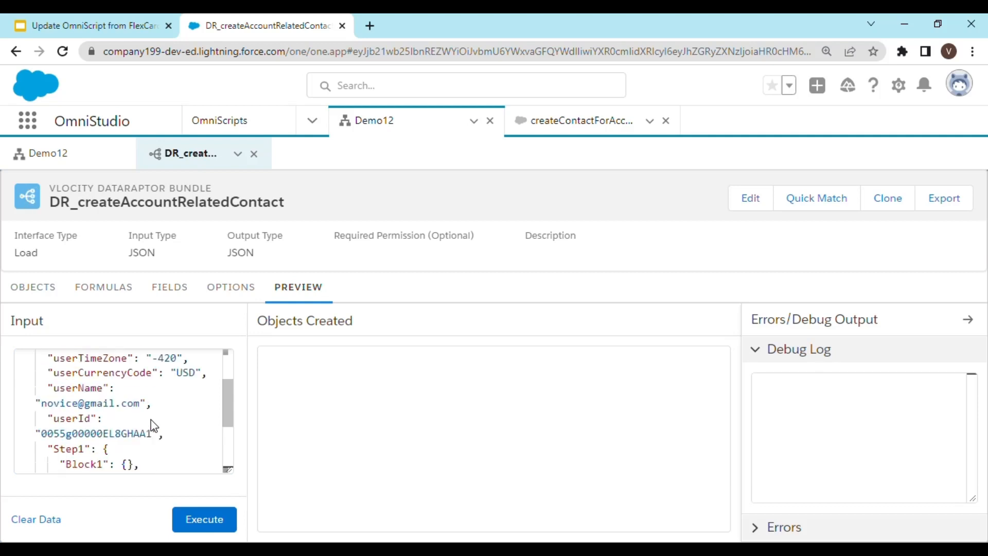
pyautogui.scroll(-5, 155, 430)
pyautogui.click(211, 519)
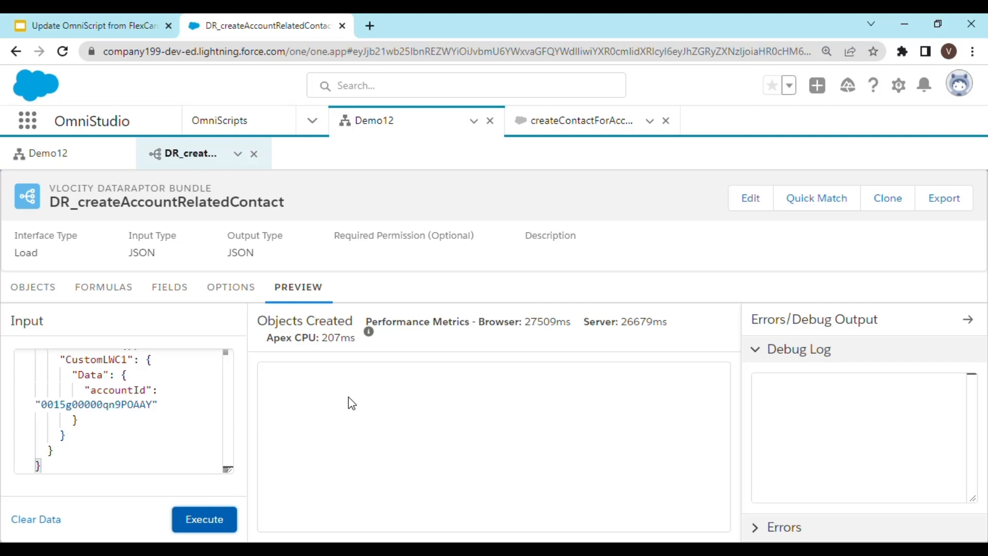
pyautogui.click(781, 527)
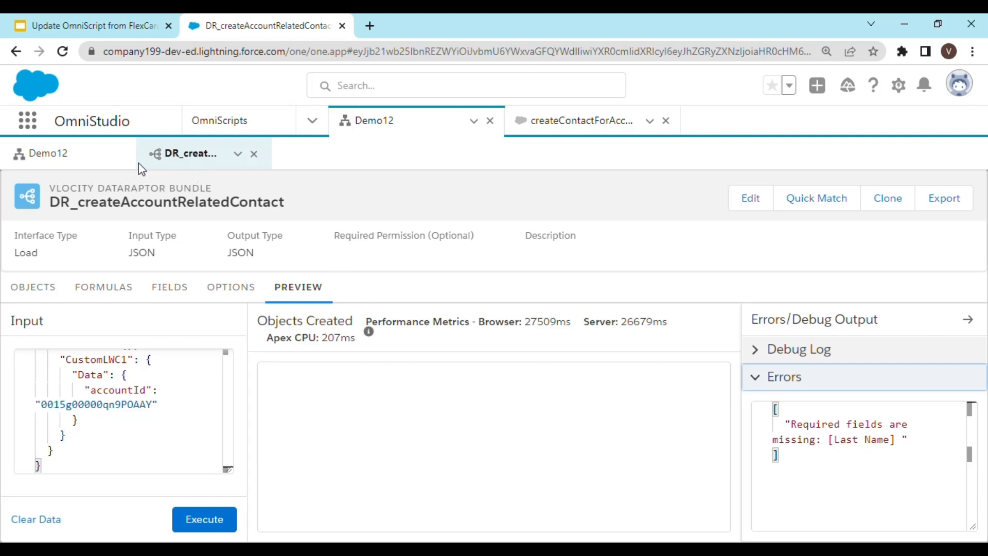
# In the Demo12 OmniScript, add a Navigate Action after the DataRaptor Post Action.
pyautogui.click(57, 154)
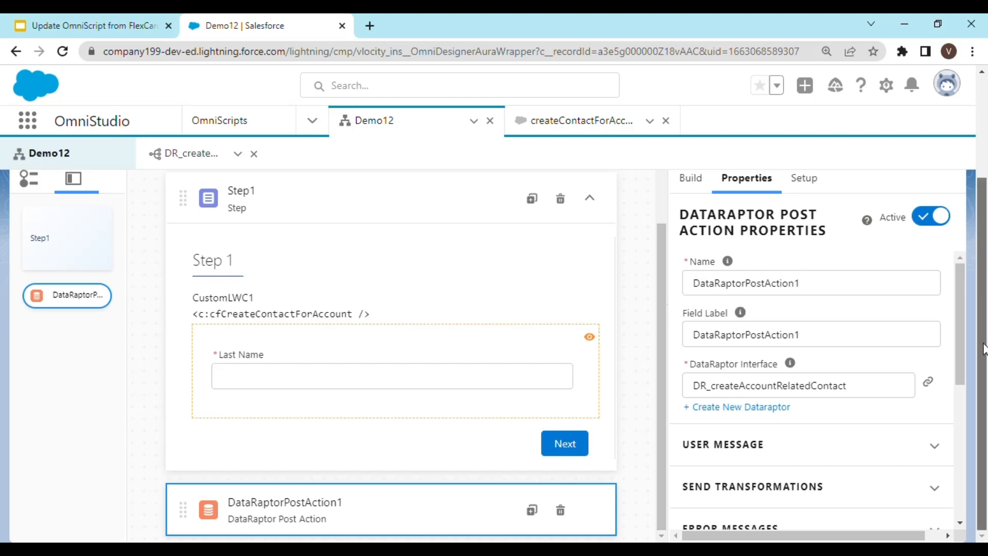
pyautogui.click(705, 188)
pyautogui.click(741, 222)
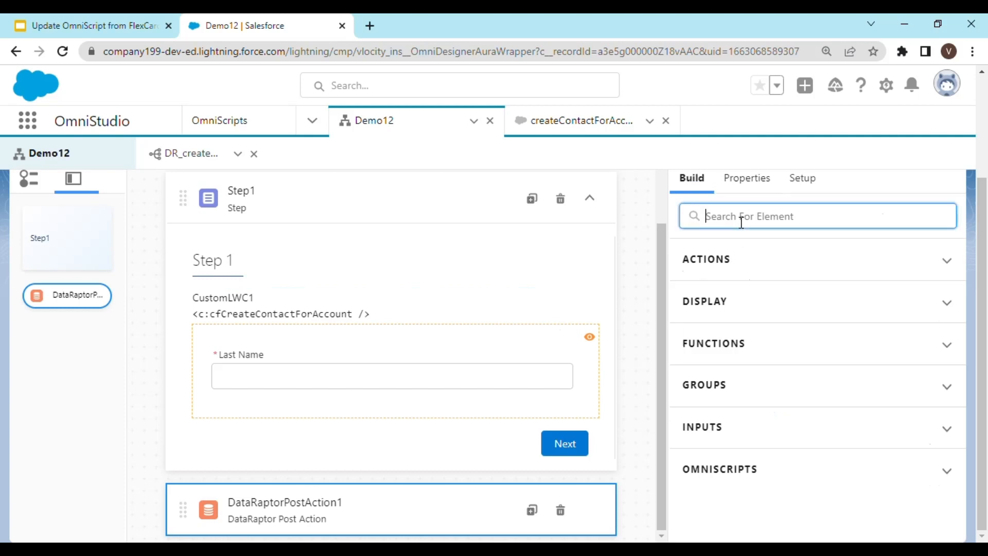
pyautogui.write('nav')
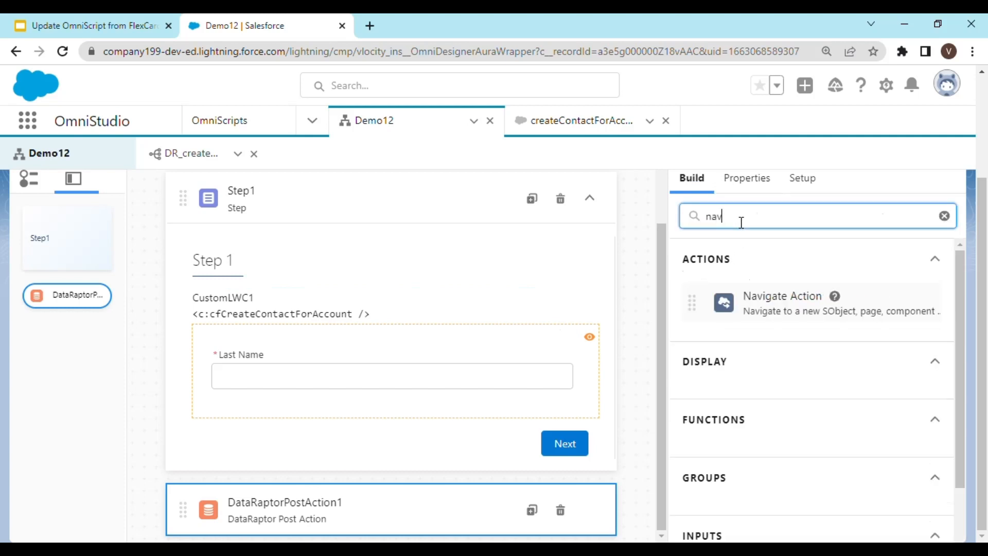
pyautogui.moveTo(796, 315); pyautogui.dragTo(405, 529)
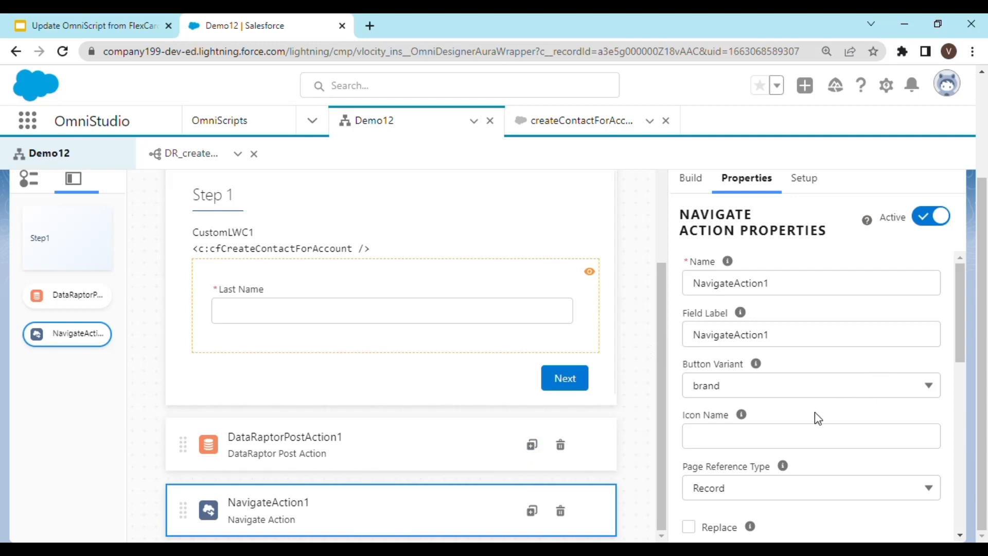
# Set the Navigate Action's Object API Name to Account.
pyautogui.scroll(-2, 804, 421)
pyautogui.scroll(-3, 804, 421)
pyautogui.scroll(4, 798, 397)
pyautogui.scroll(-2, 800, 388)
pyautogui.scroll(-3, 800, 391)
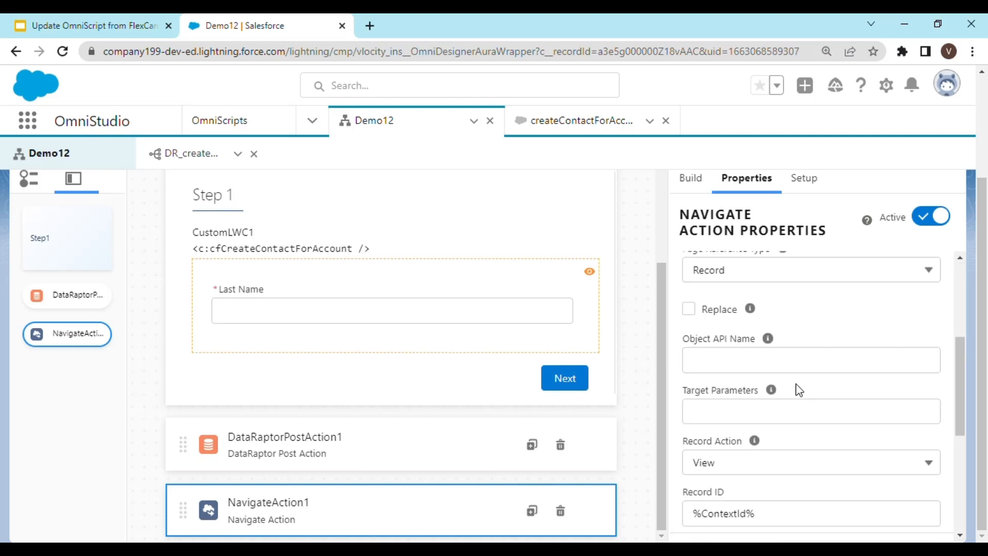
pyautogui.click(737, 367)
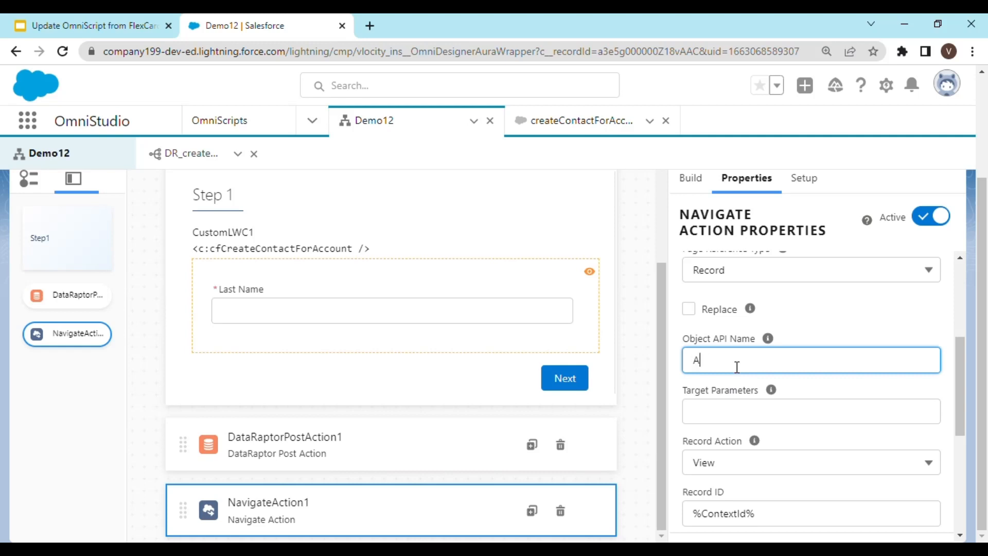
pyautogui.press('Tab')
pyautogui.press('Tab')
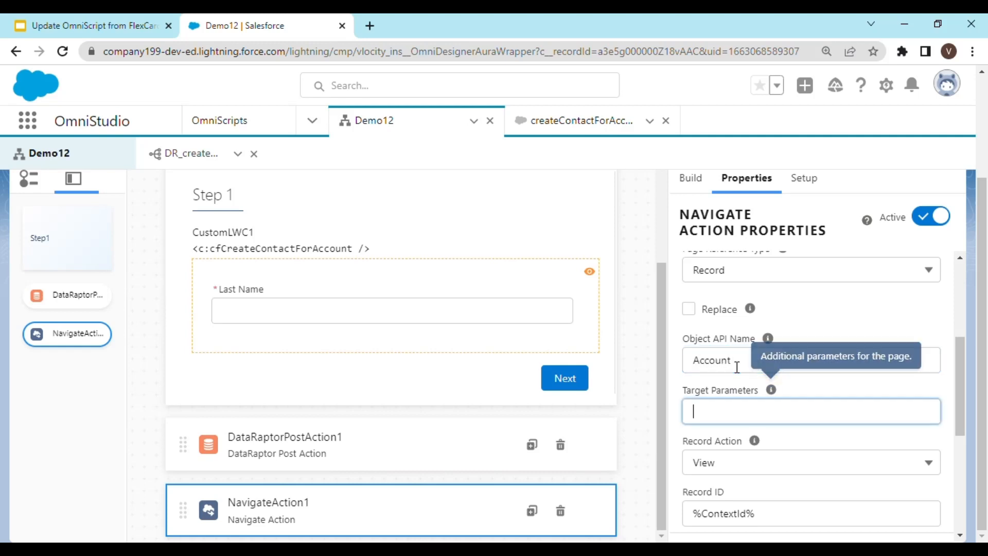
# Set the Navigate Action's Record ID to %Step1:CustomLWC1:Data:accountId%.
pyautogui.scroll(-3, 756, 415)
pyautogui.scroll(-2, 755, 395)
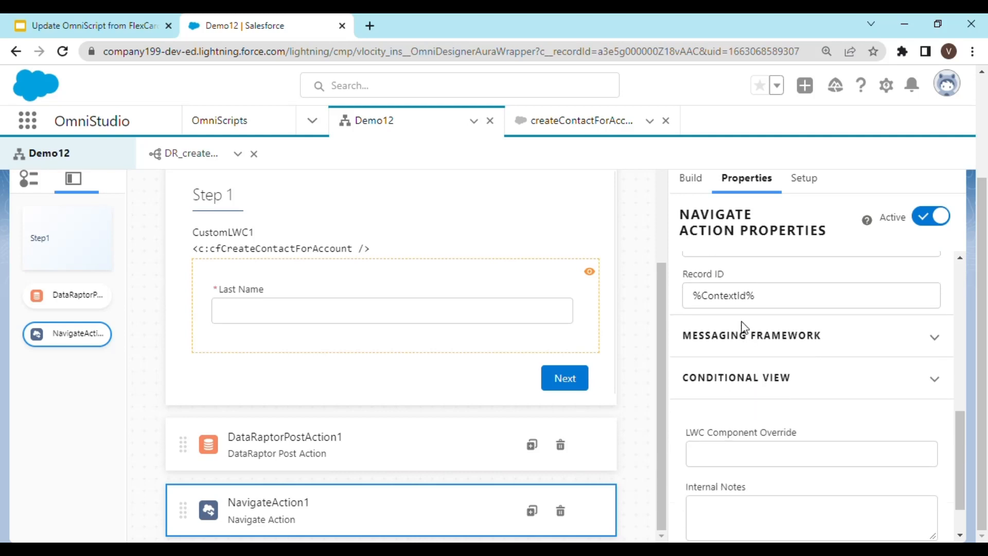
pyautogui.scroll(2, 743, 324)
pyautogui.click(750, 373)
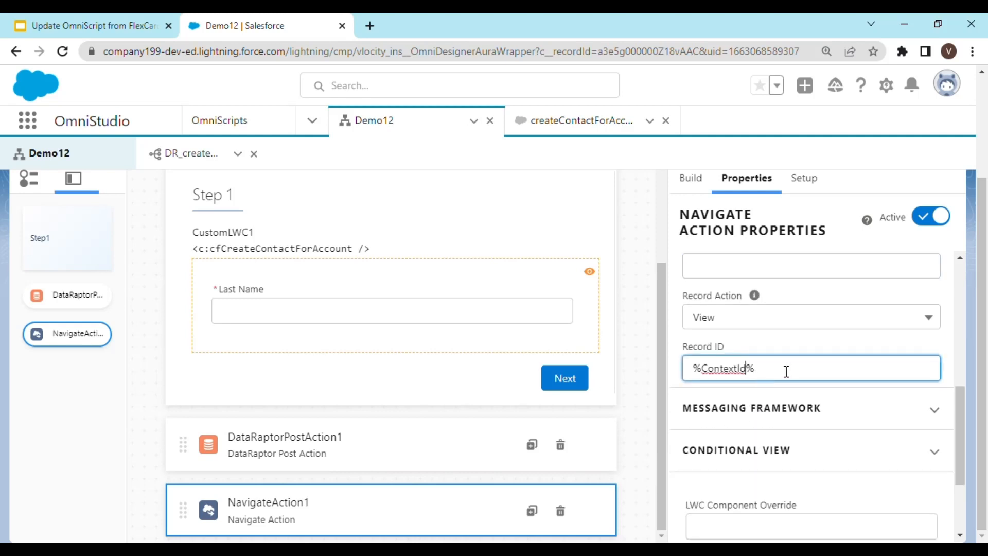
pyautogui.press('BackSpace')
pyautogui.press('BackSpace')
pyautogui.press('BackSpace')
pyautogui.press('BackSpace')
pyautogui.write('Ste')
pyautogui.write('p1:Cus')
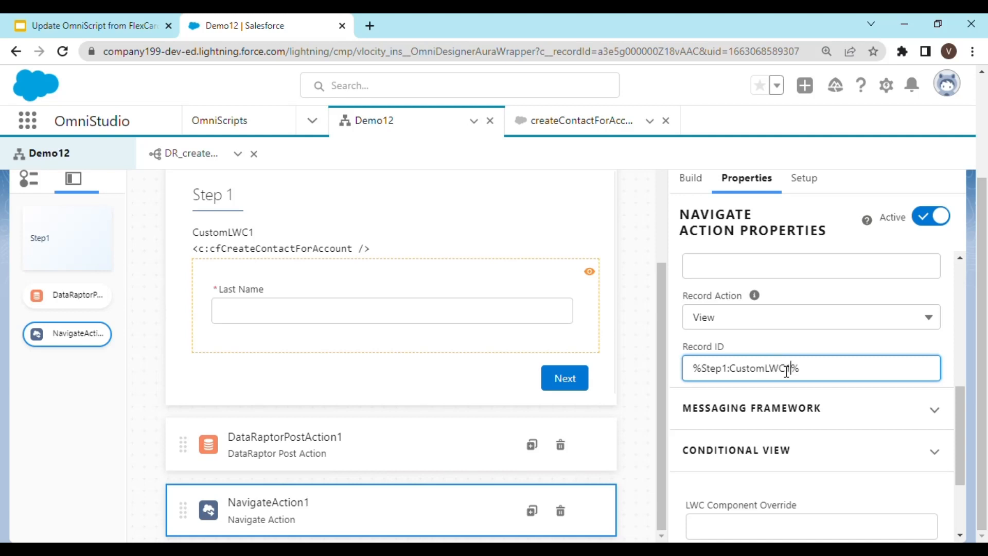
pyautogui.write('tomLWC1:Data:accountId')
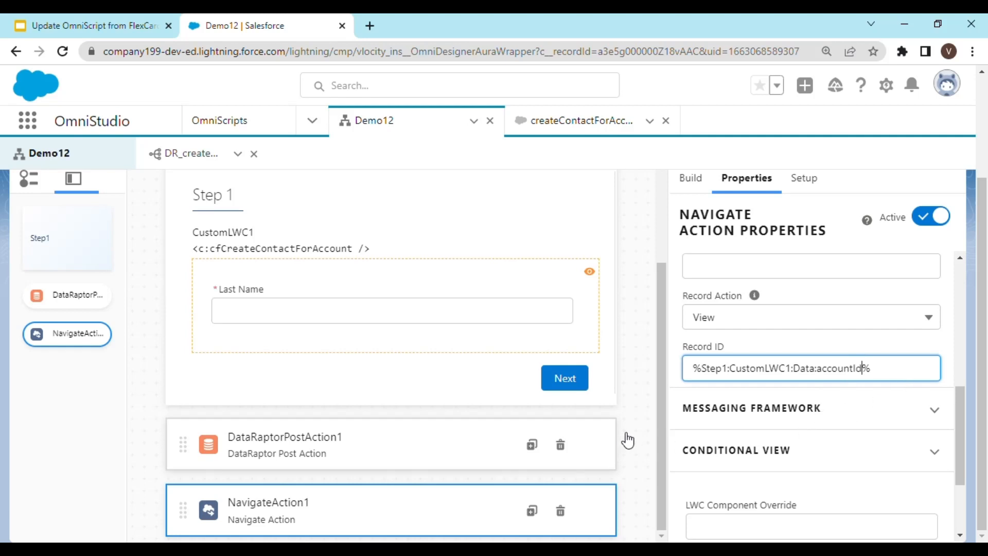
# Activate the Demo12 OmniScript version.
pyautogui.scroll(7, 801, 418)
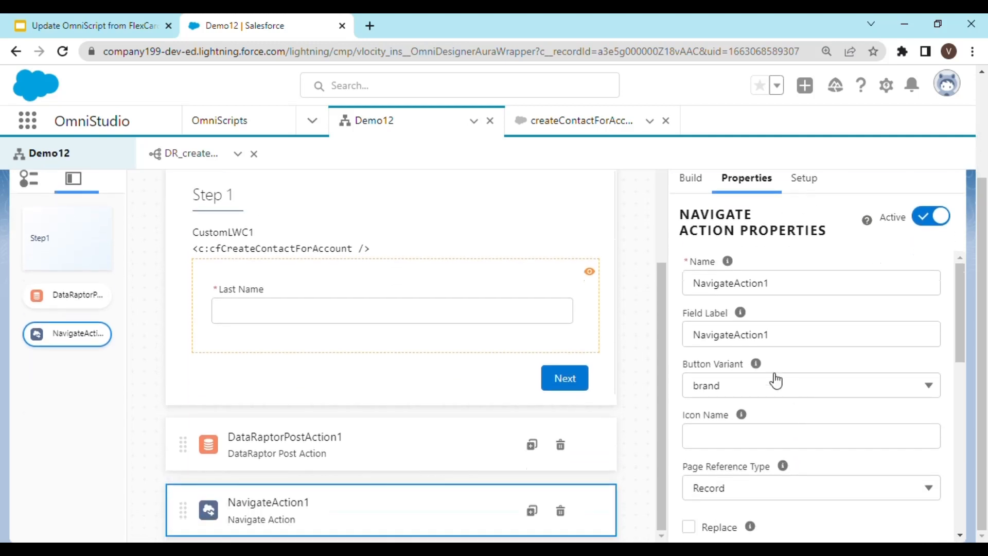
pyautogui.scroll(5, 428, 333)
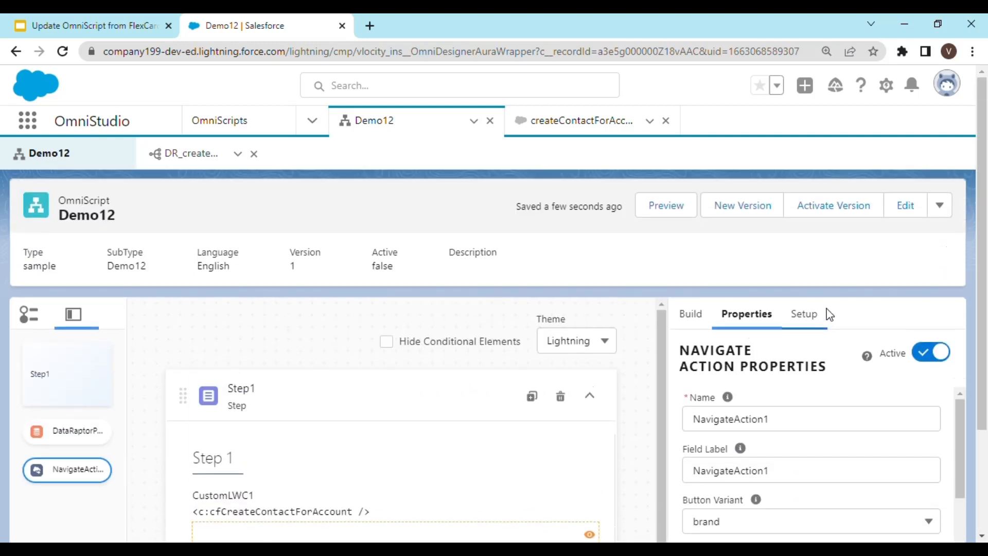
pyautogui.click(834, 206)
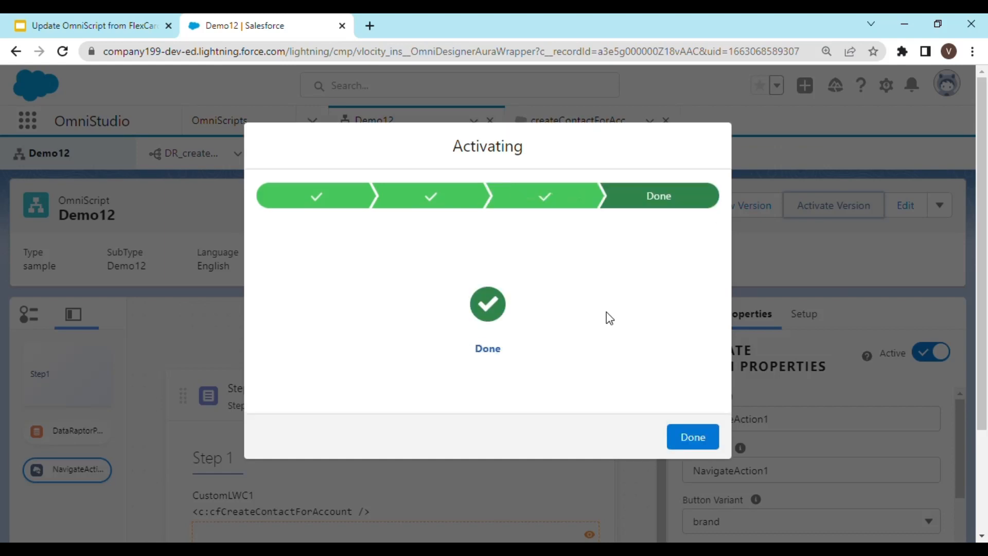
pyautogui.click(697, 436)
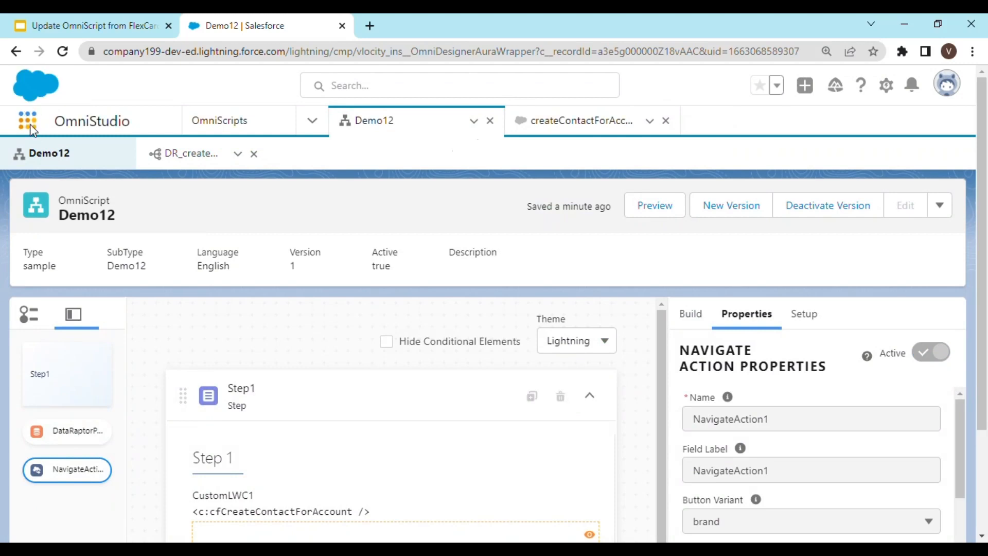
# Open the Home page and start editing it in Lightning App Builder.
pyautogui.click(32, 129)
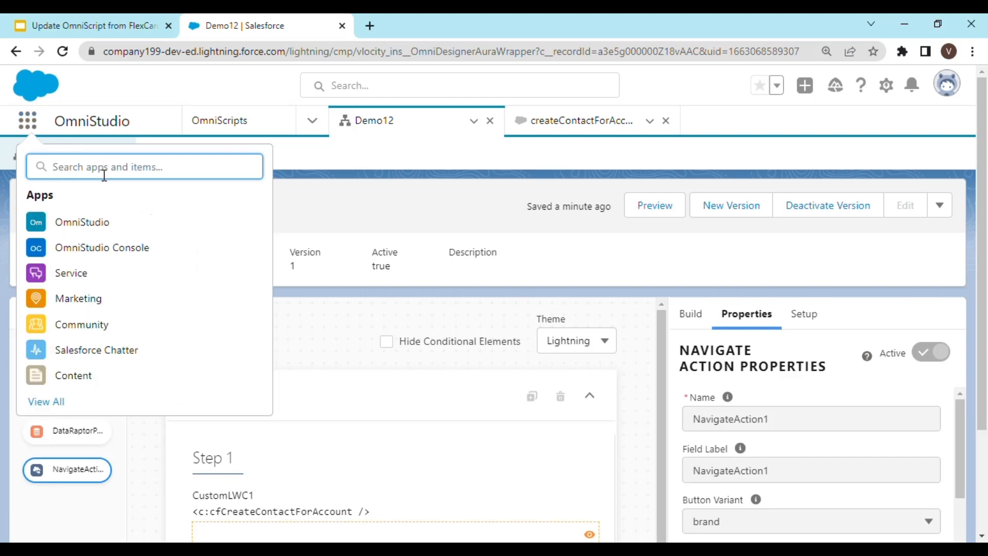
pyautogui.write('home')
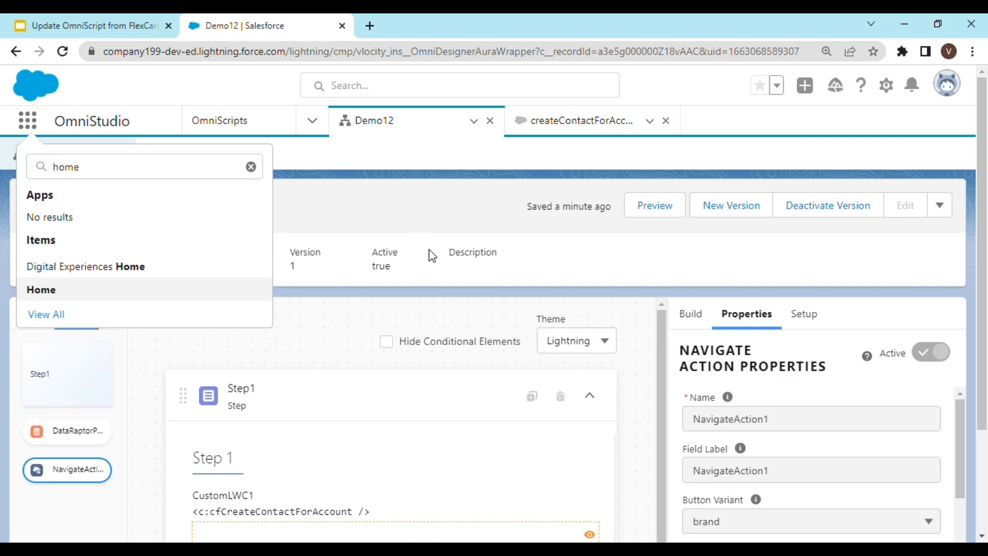
pyautogui.press('Return')
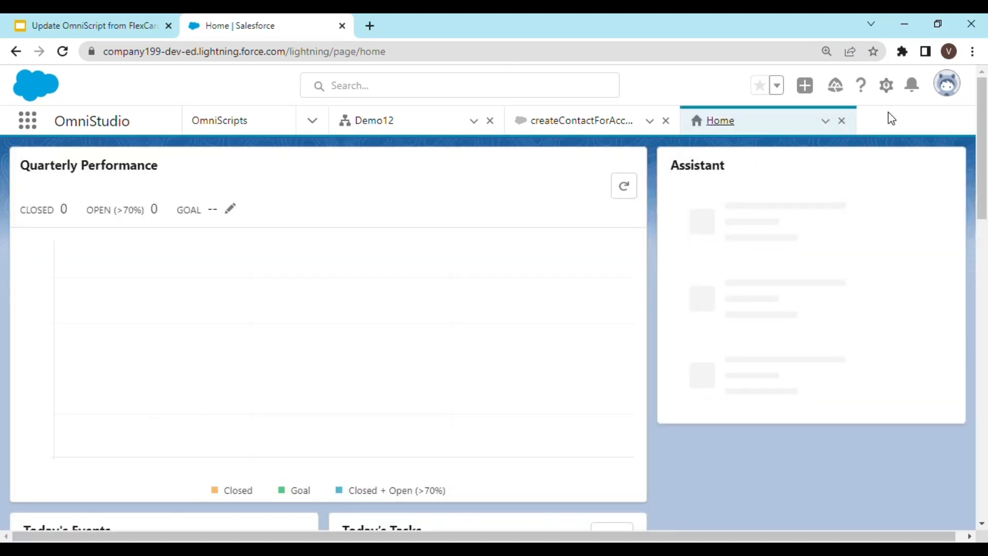
pyautogui.click(894, 86)
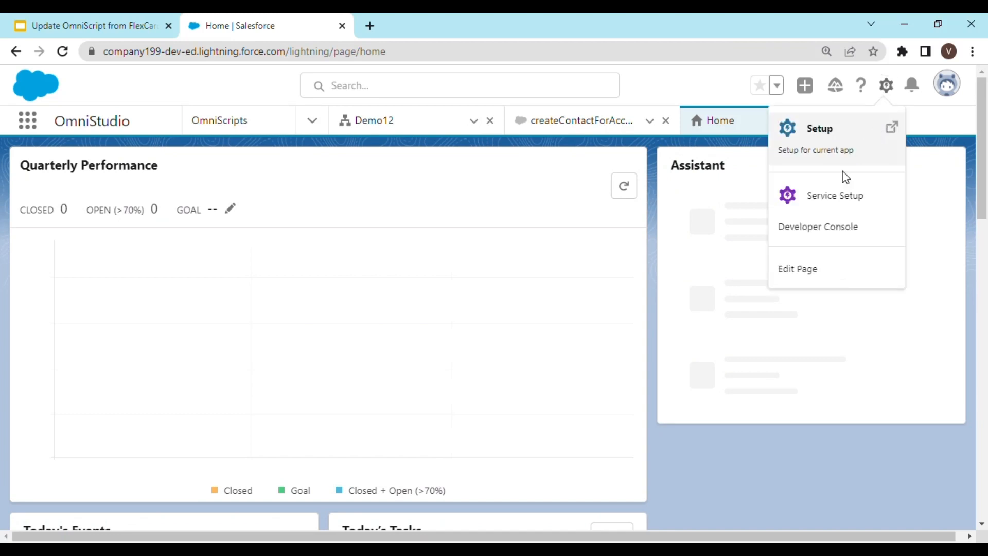
pyautogui.click(804, 271)
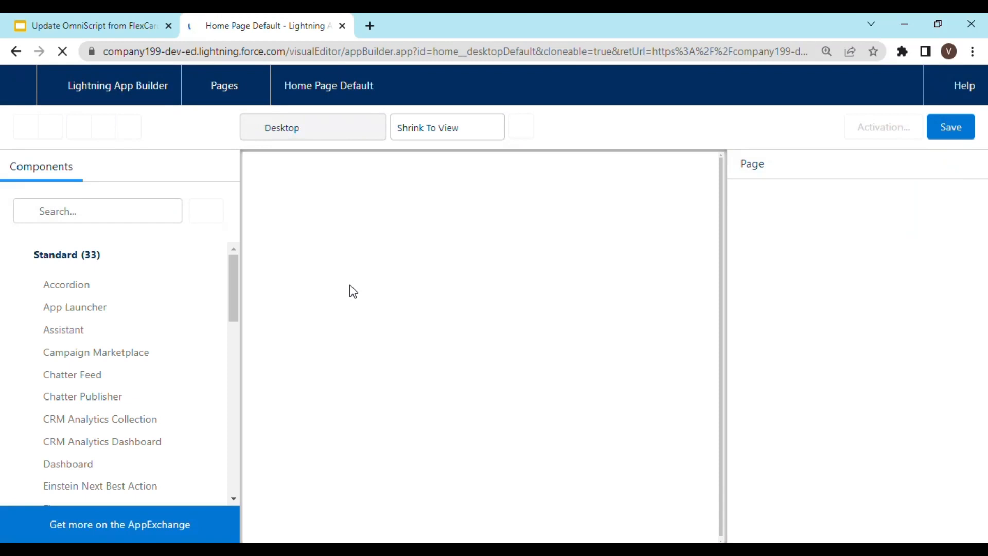
# Search for demo12 and place the sample/Demo12/English OmniScript component at the top of the Home page.
pyautogui.click(133, 216)
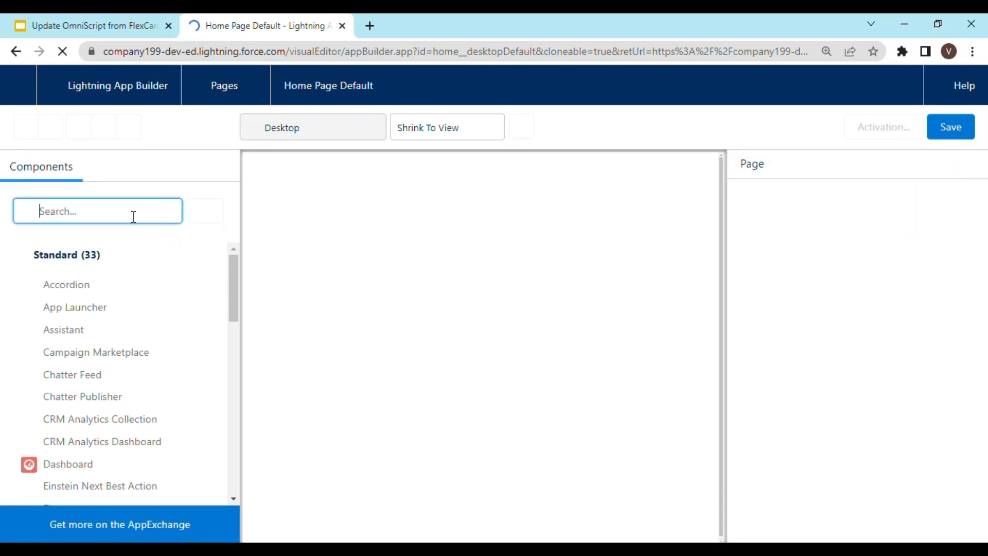
pyautogui.write('demo12')
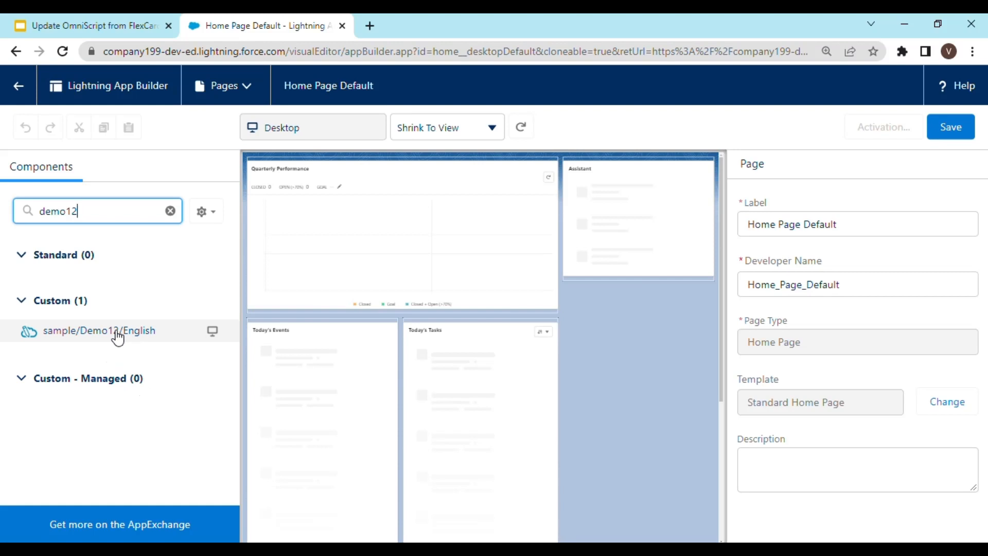
pyautogui.moveTo(117, 337); pyautogui.dragTo(315, 174)
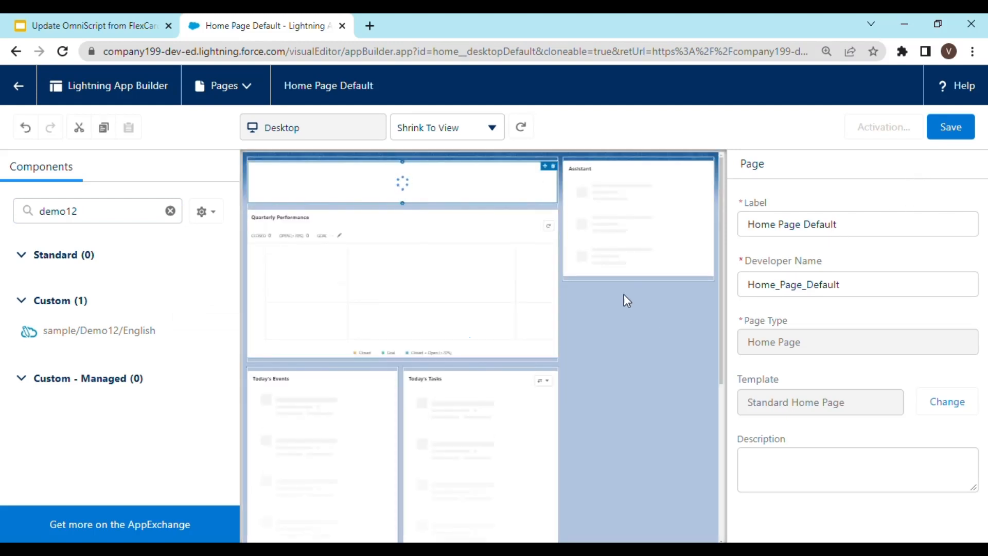
pyautogui.click(463, 194)
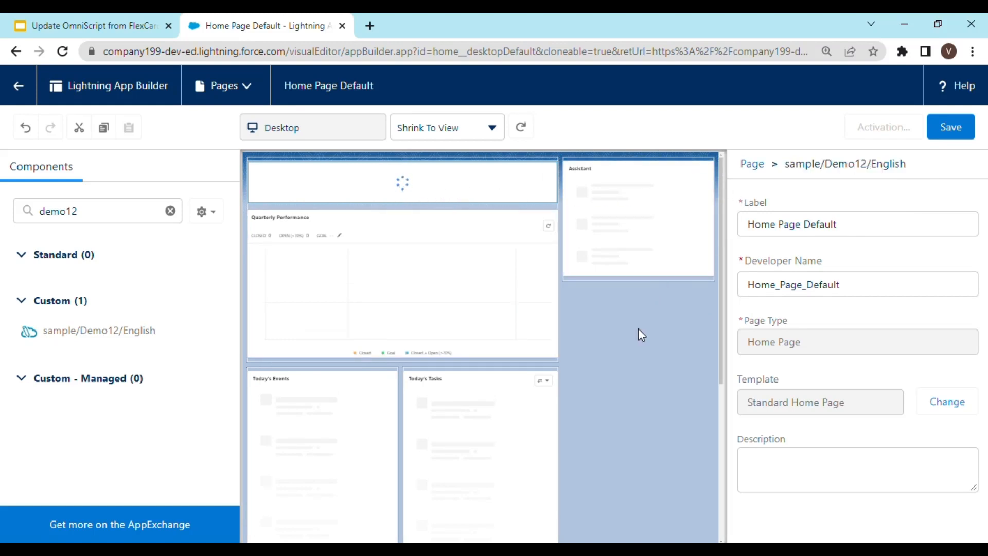
# Save the Home page, activate it as the org default, and leave the App Builder.
pyautogui.click(951, 135)
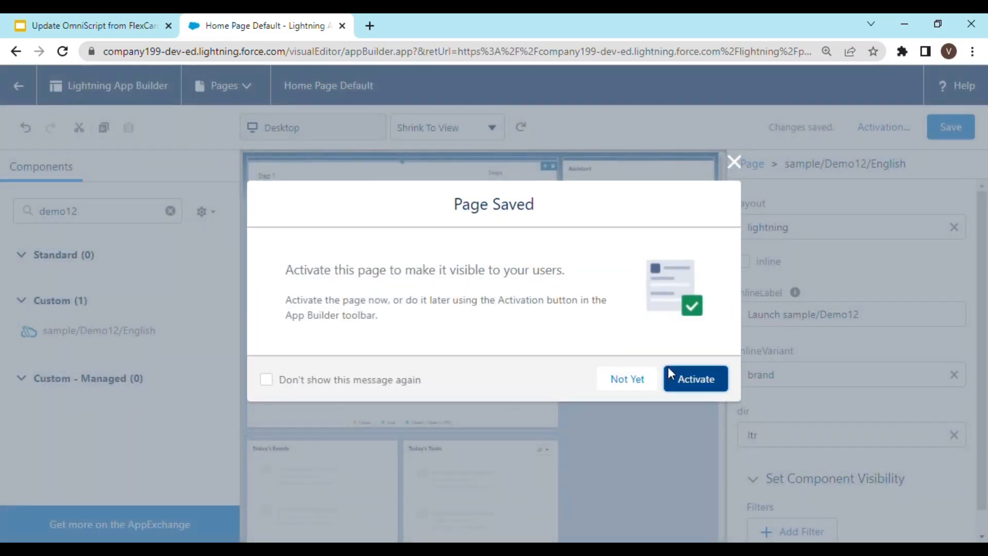
pyautogui.click(703, 391)
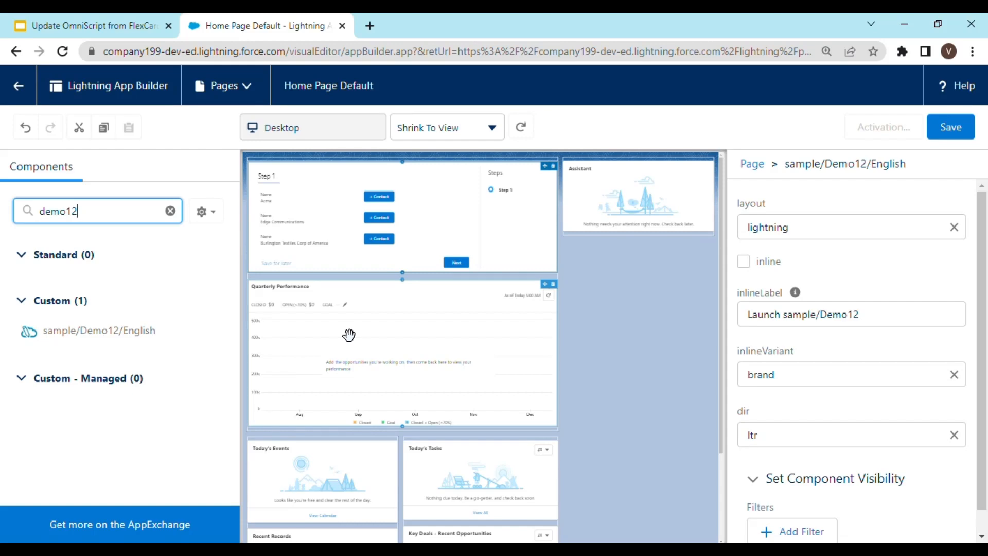
pyautogui.scroll(-3, 341, 337)
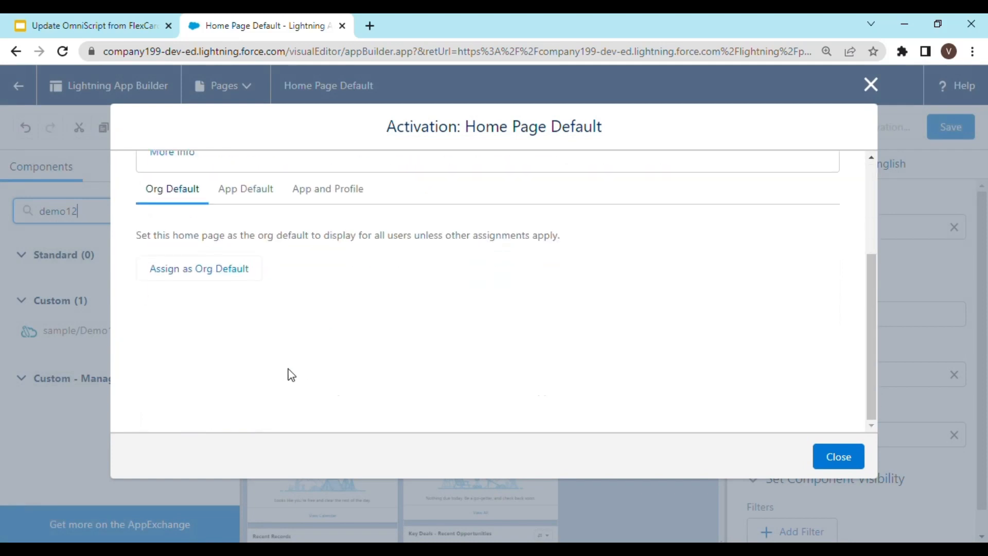
pyautogui.click(215, 274)
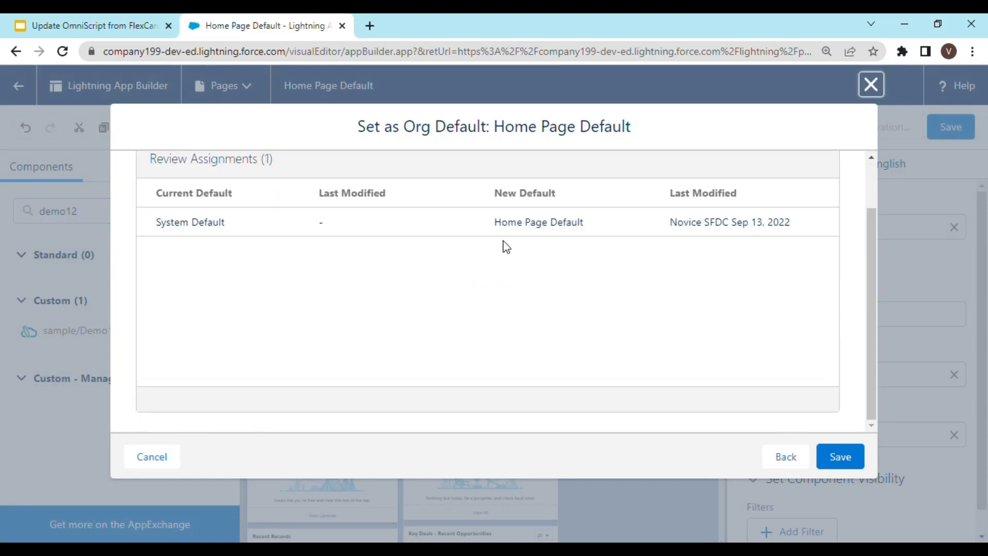
pyautogui.click(837, 456)
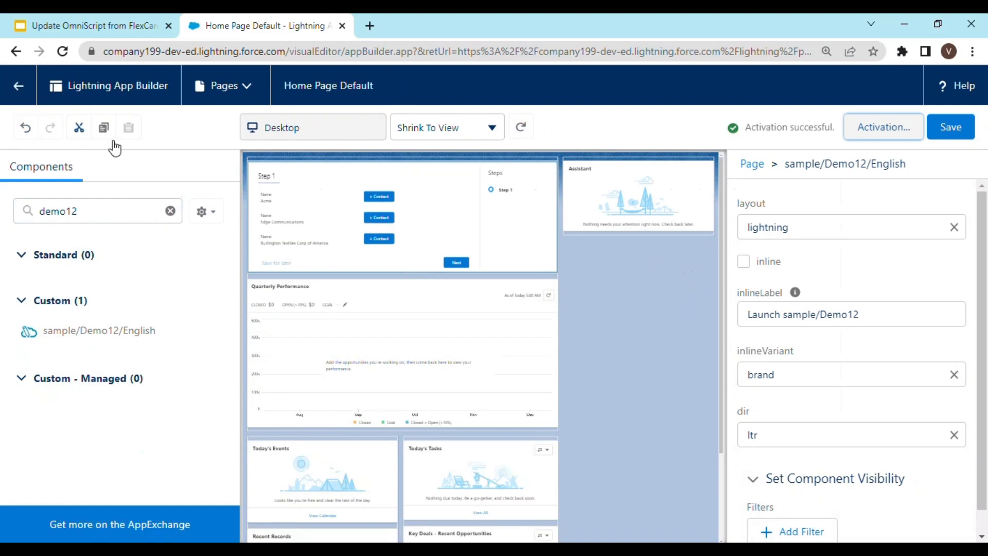
pyautogui.click(18, 86)
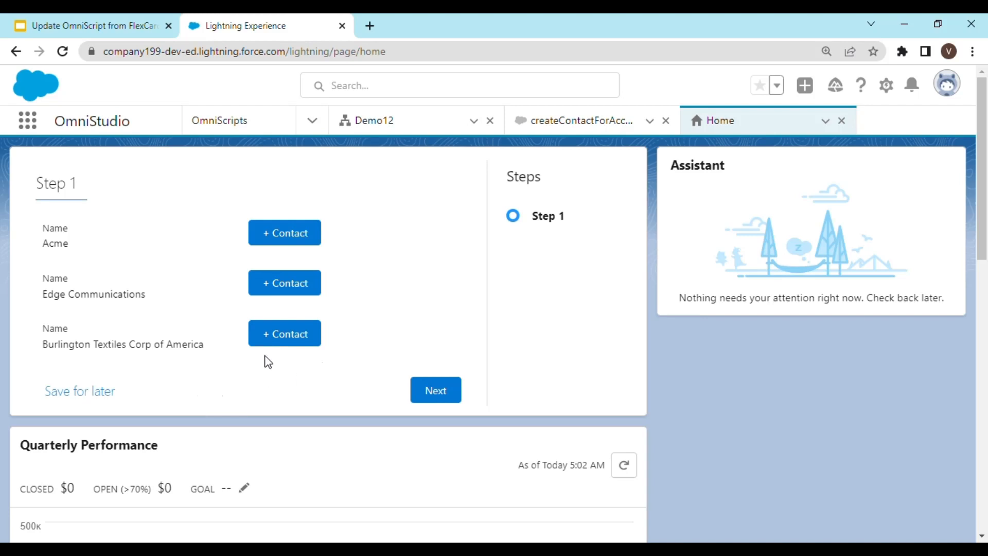
# Use +Contact on Burlington Textiles Corp of America to create a contact with Last Name Burlington Contact.
pyautogui.click(296, 342)
pyautogui.click(189, 426)
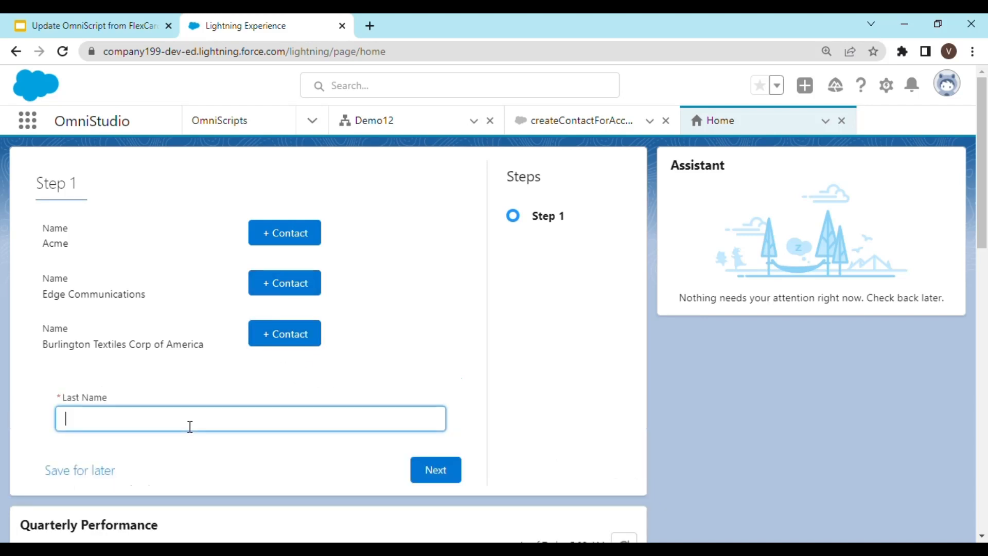
pyautogui.write('Burlington Cntac')
pyautogui.press('BackSpace')
pyautogui.press('BackSpace')
pyautogui.press('BackSpace')
pyautogui.press('BackSpace')
pyautogui.write('ontact')
pyautogui.click(449, 481)
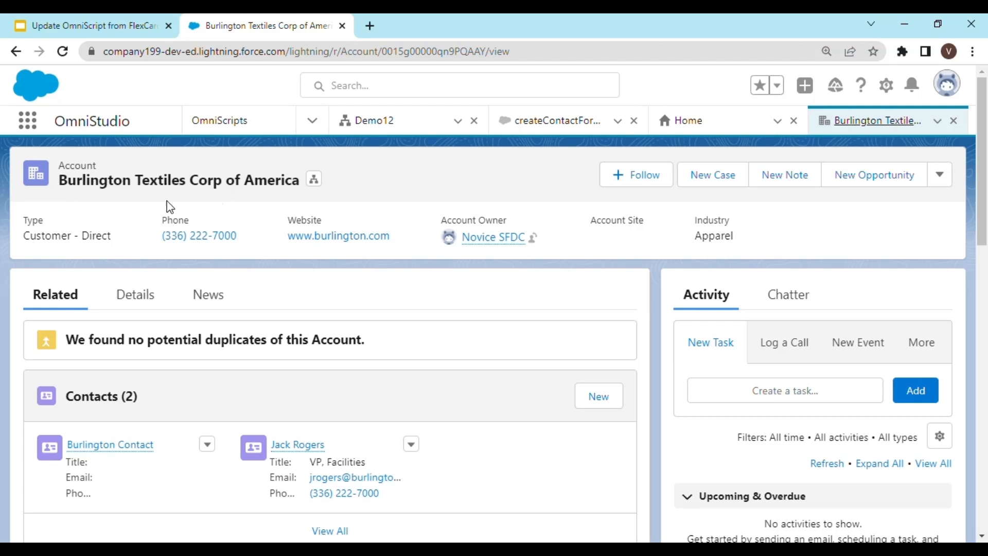
pyautogui.scroll(-2, 426, 370)
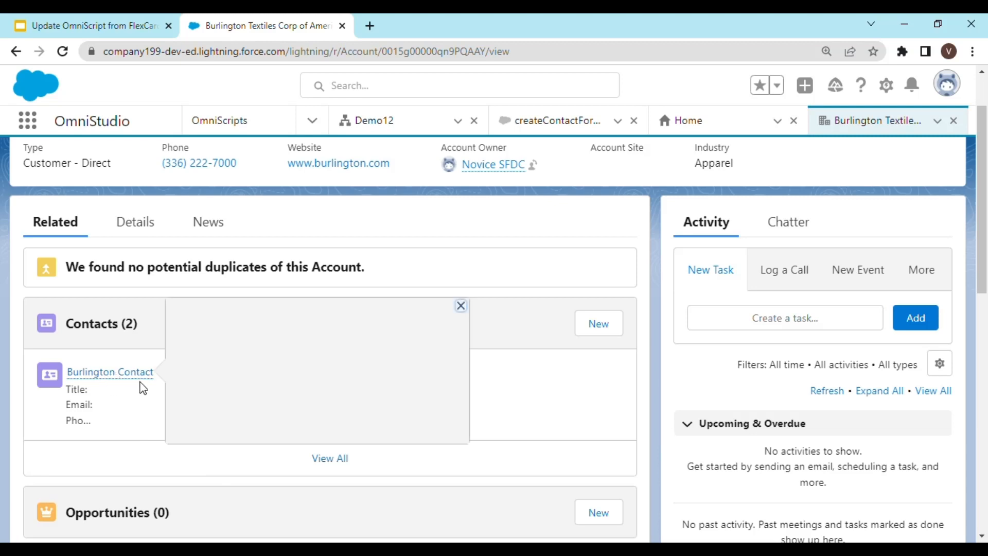
pyautogui.moveTo(146, 384)
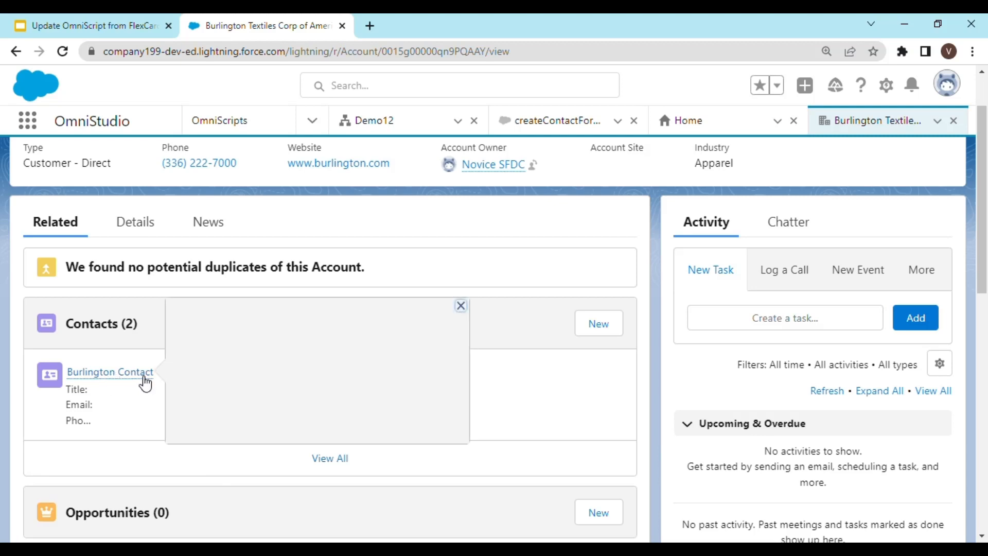